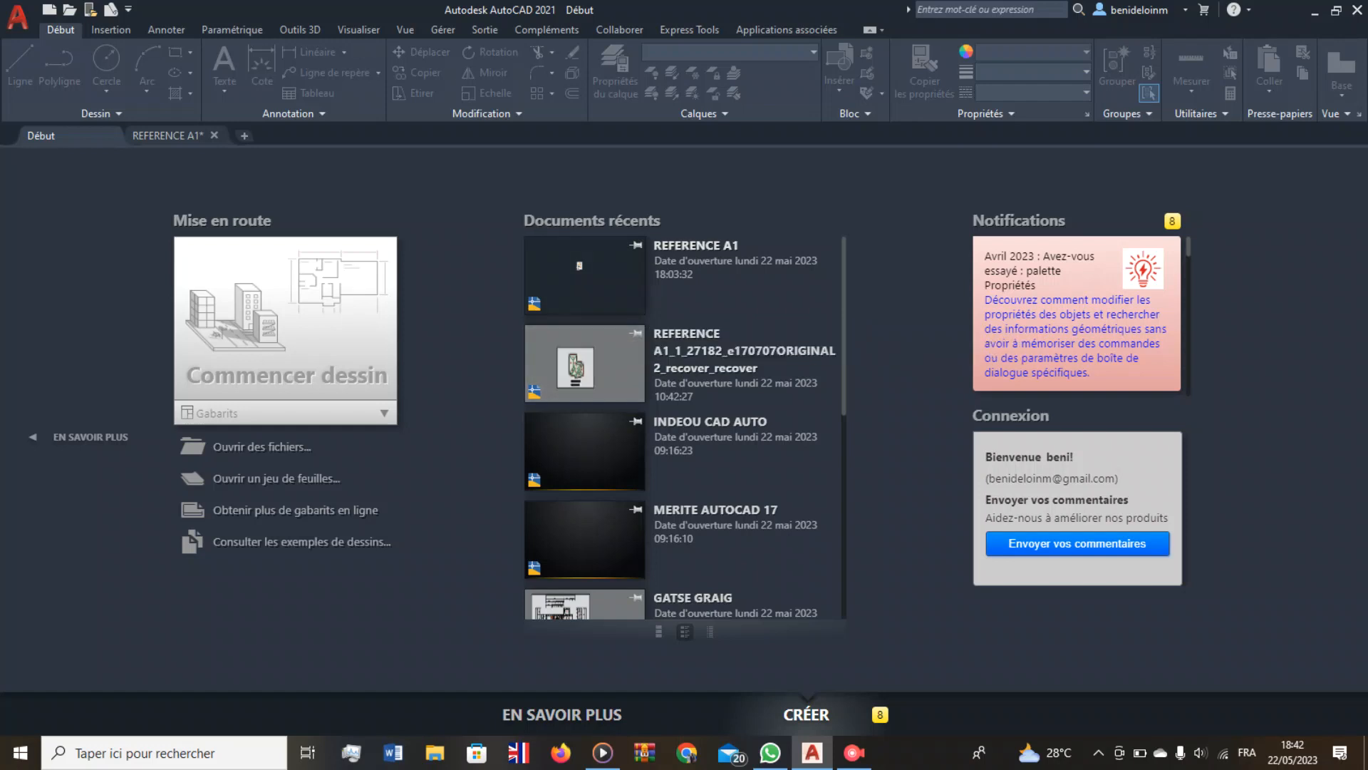
# Open the recent drawing REFERENCE A1 and clear any active selection.
pyautogui.click(584, 295)
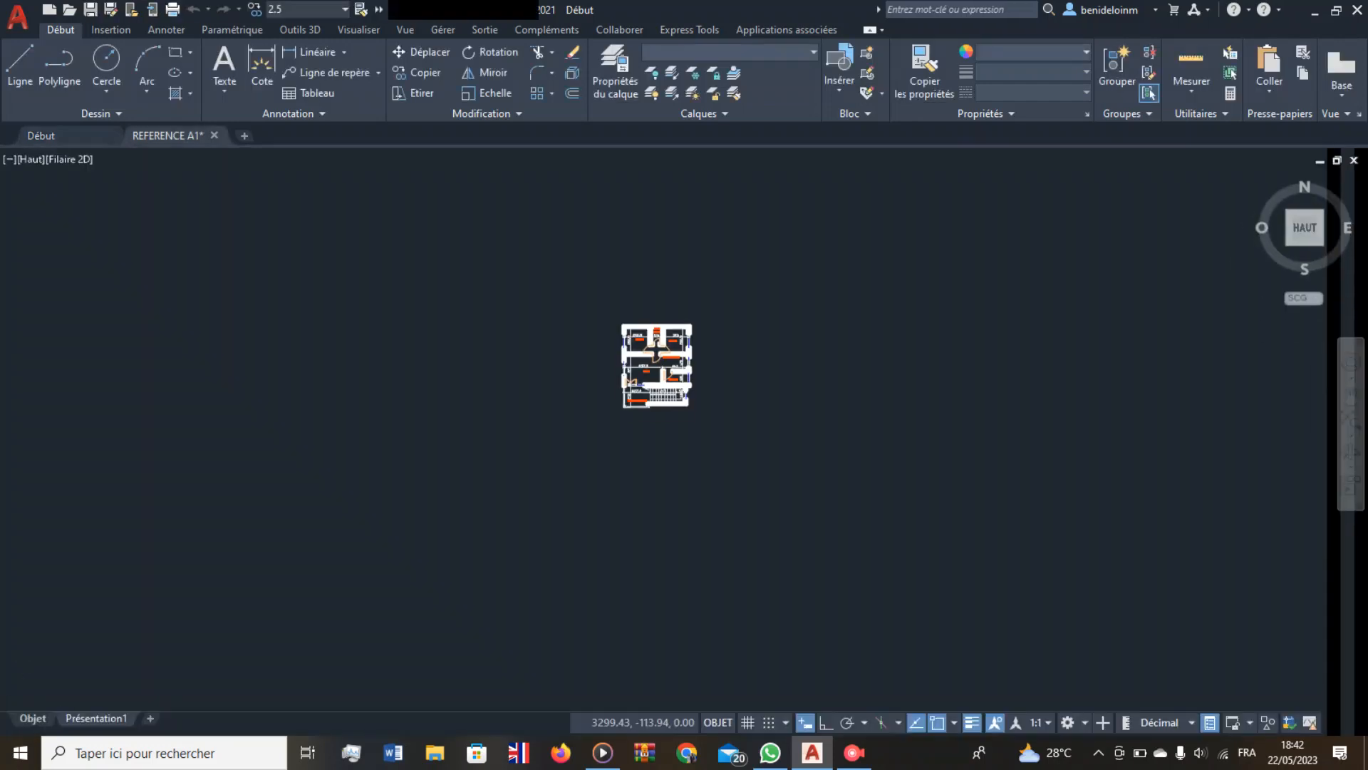
pyautogui.click(577, 282)
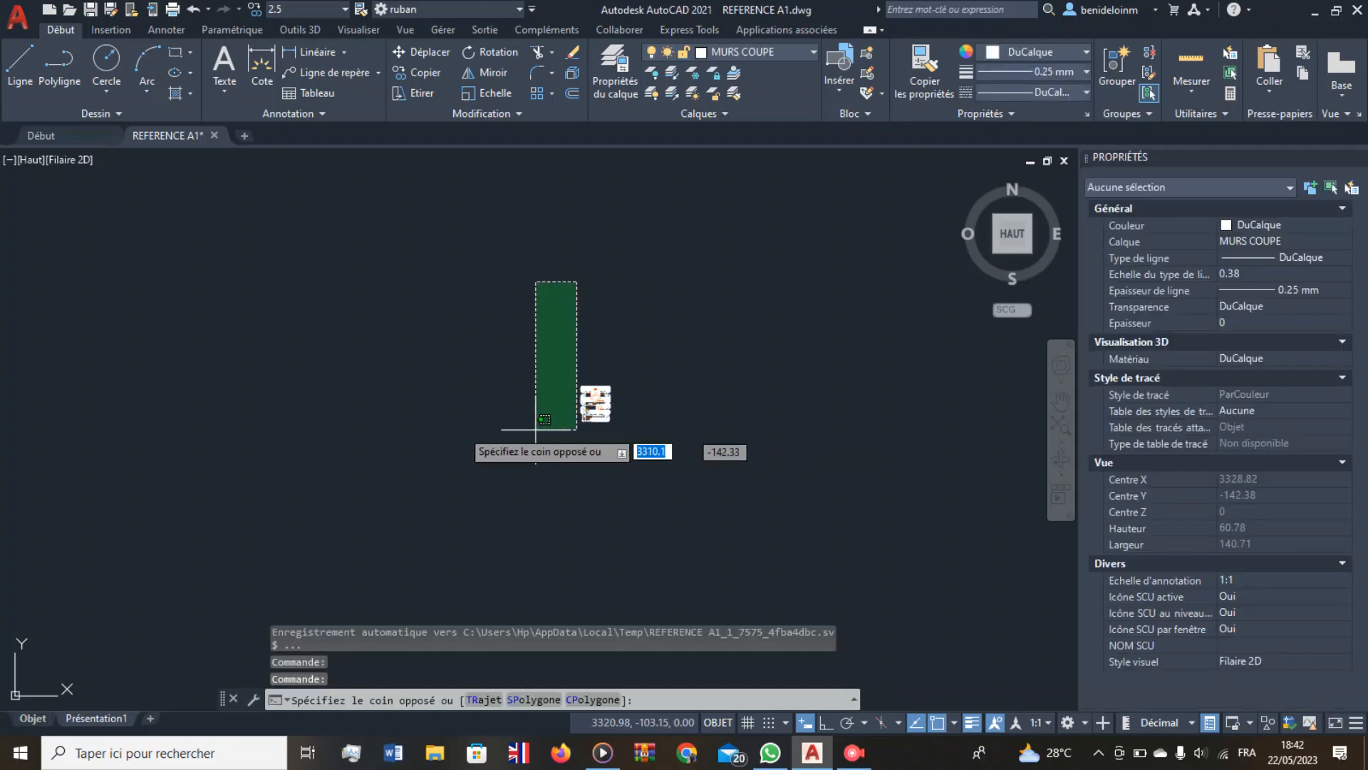
pyautogui.click(331, 464)
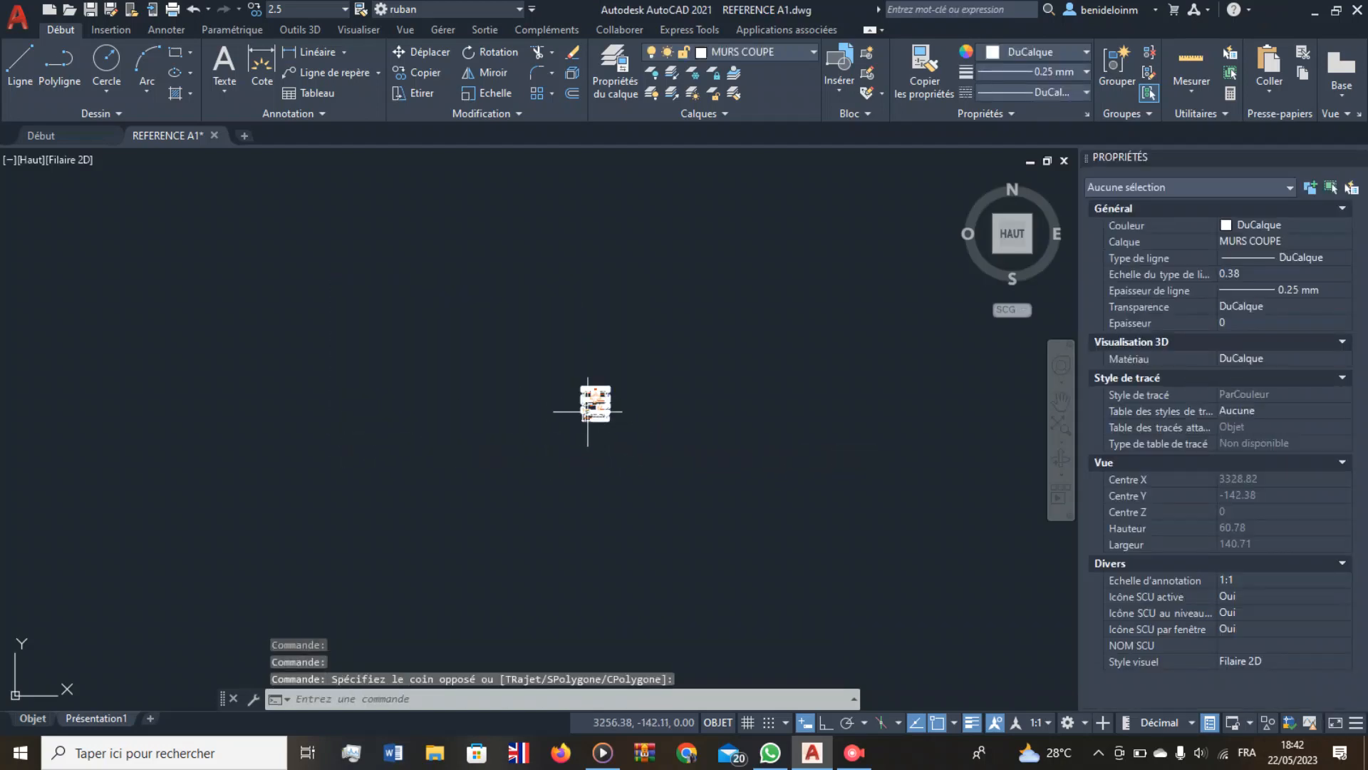
# Examine the floor plan's rooms, staircase and dimensions, both in close-up and as a whole.
pyautogui.scroll(4, 586, 417)
pyautogui.scroll(-5, 652, 377)
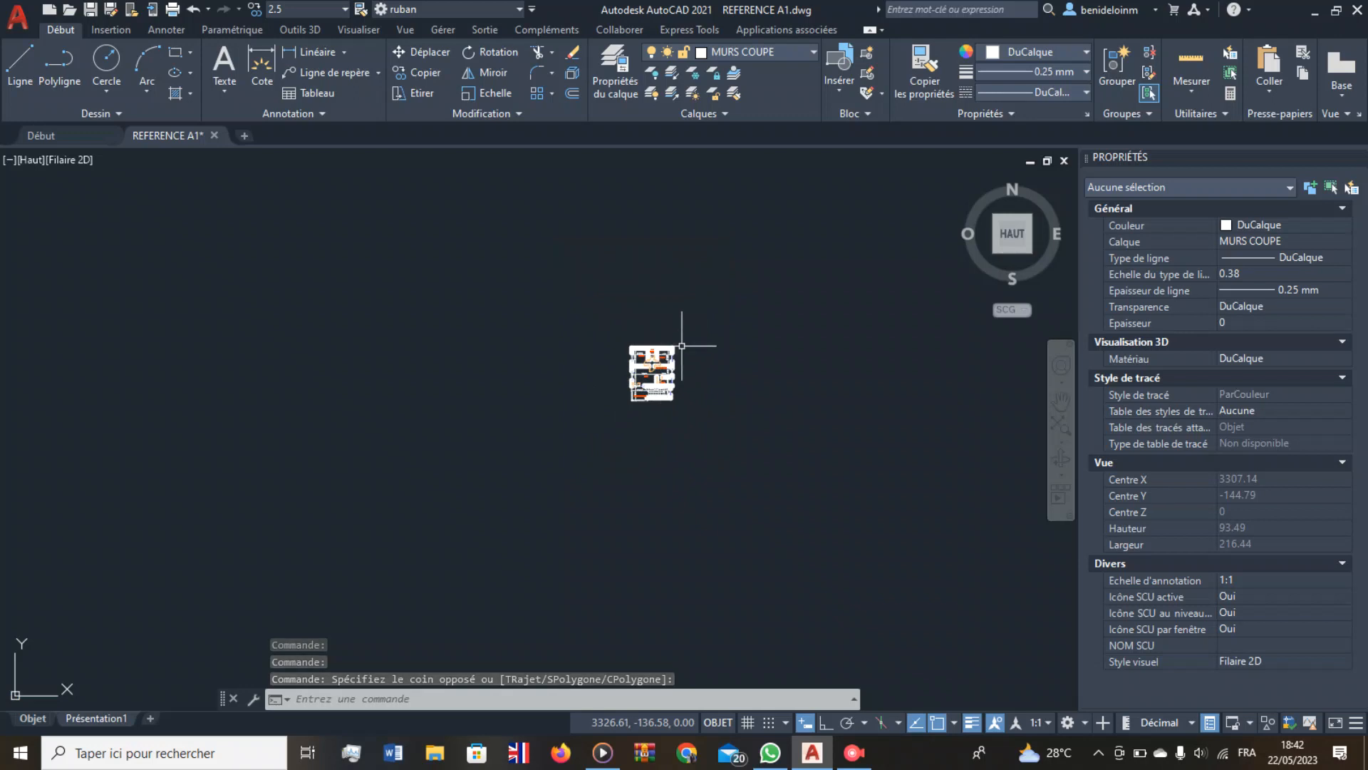
pyautogui.scroll(5, 686, 349)
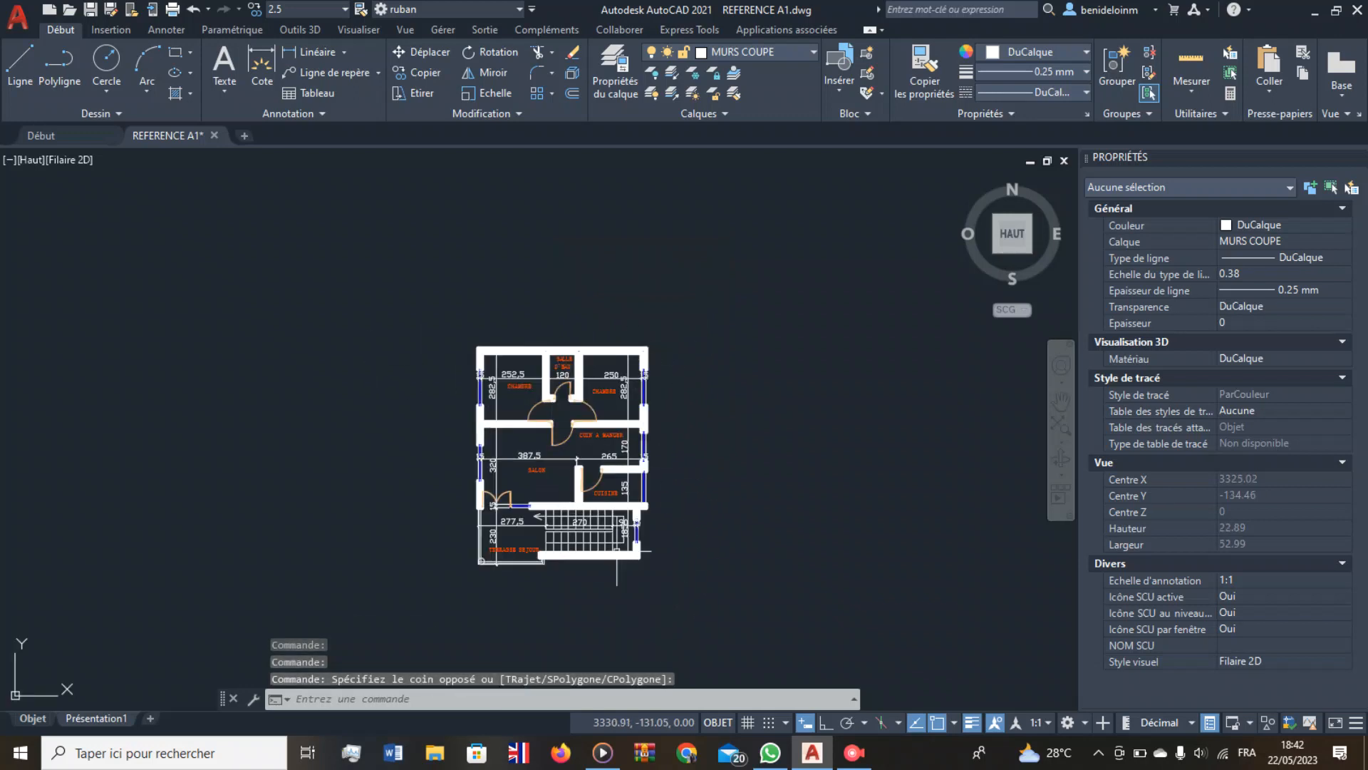
pyautogui.scroll(-2, 583, 467)
pyautogui.scroll(5, 581, 531)
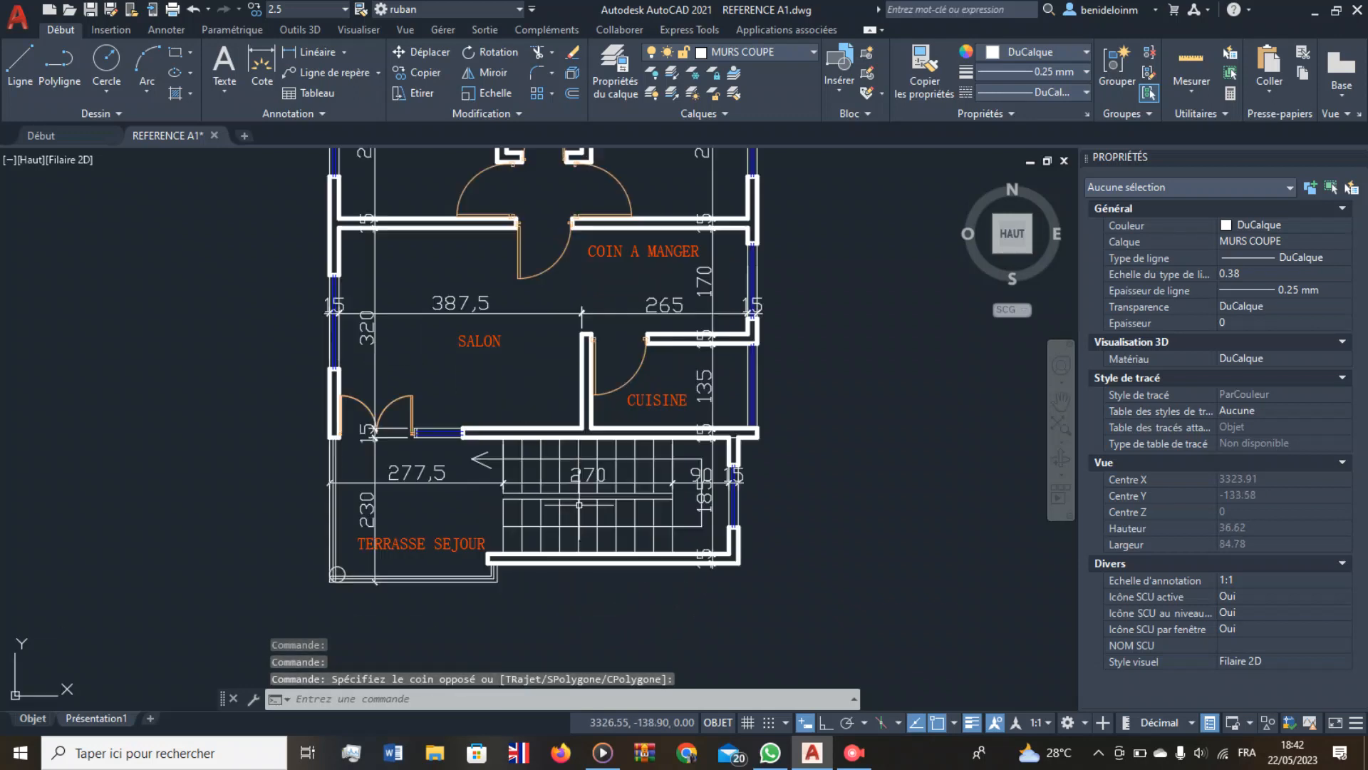
pyautogui.scroll(-3, 494, 279)
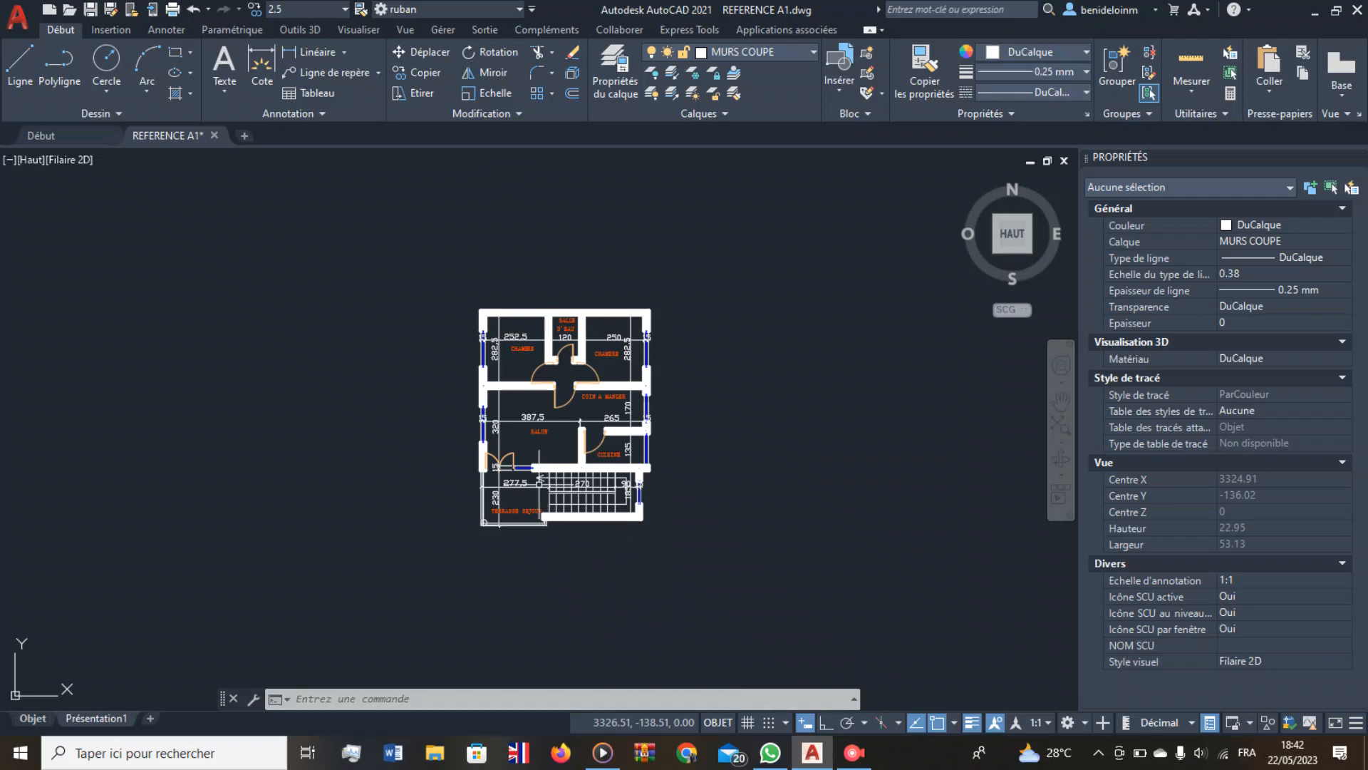
pyautogui.scroll(2, 563, 455)
pyautogui.scroll(-4, 563, 455)
pyautogui.scroll(6, 504, 526)
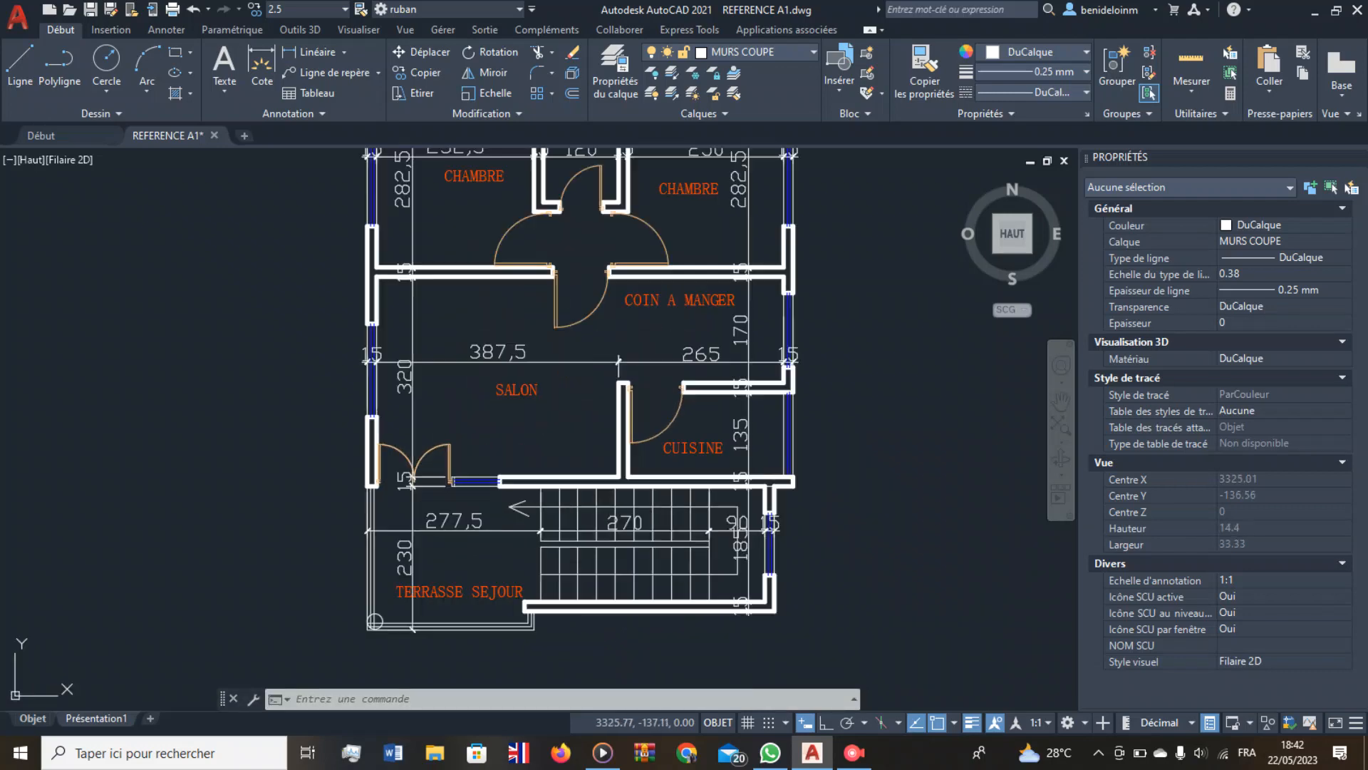
pyautogui.scroll(-4, 504, 526)
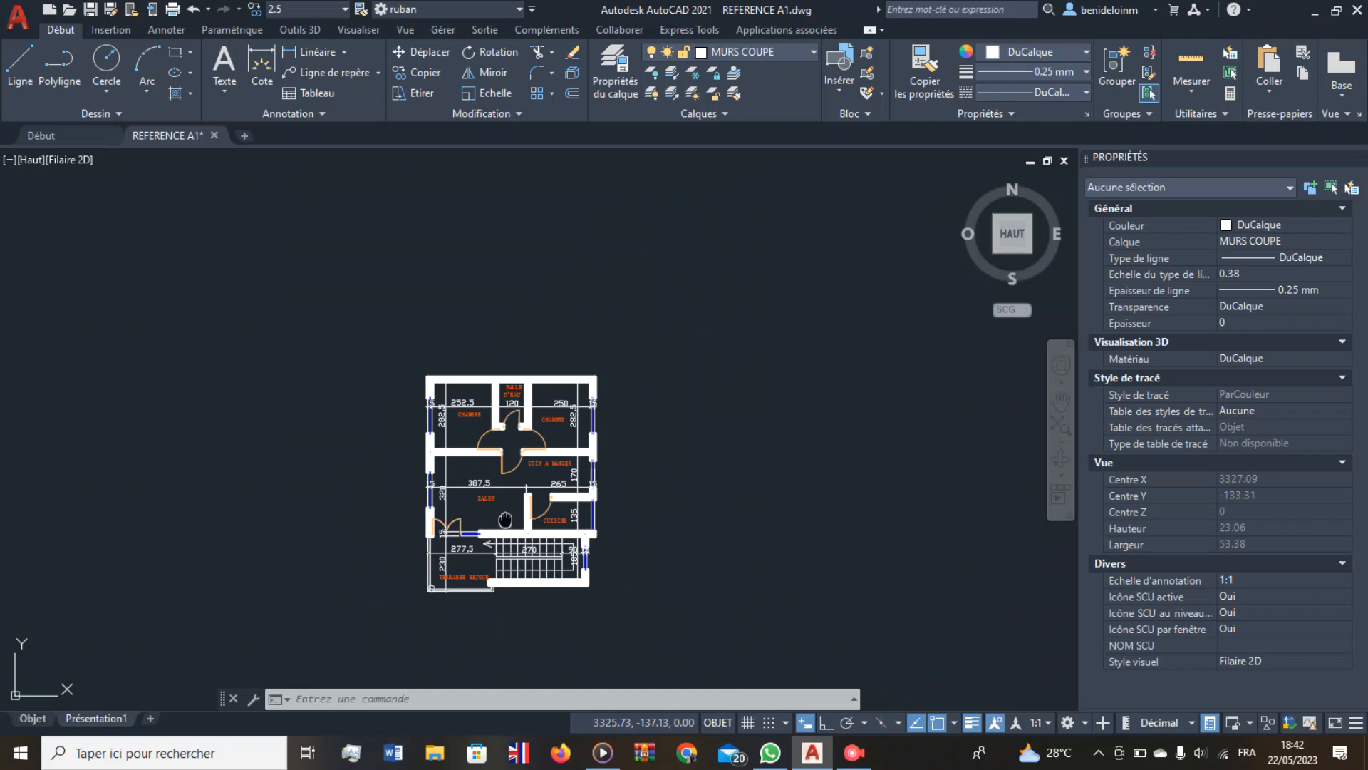
pyautogui.moveTo(504, 526); pyautogui.dragTo(528, 396, button='middle')
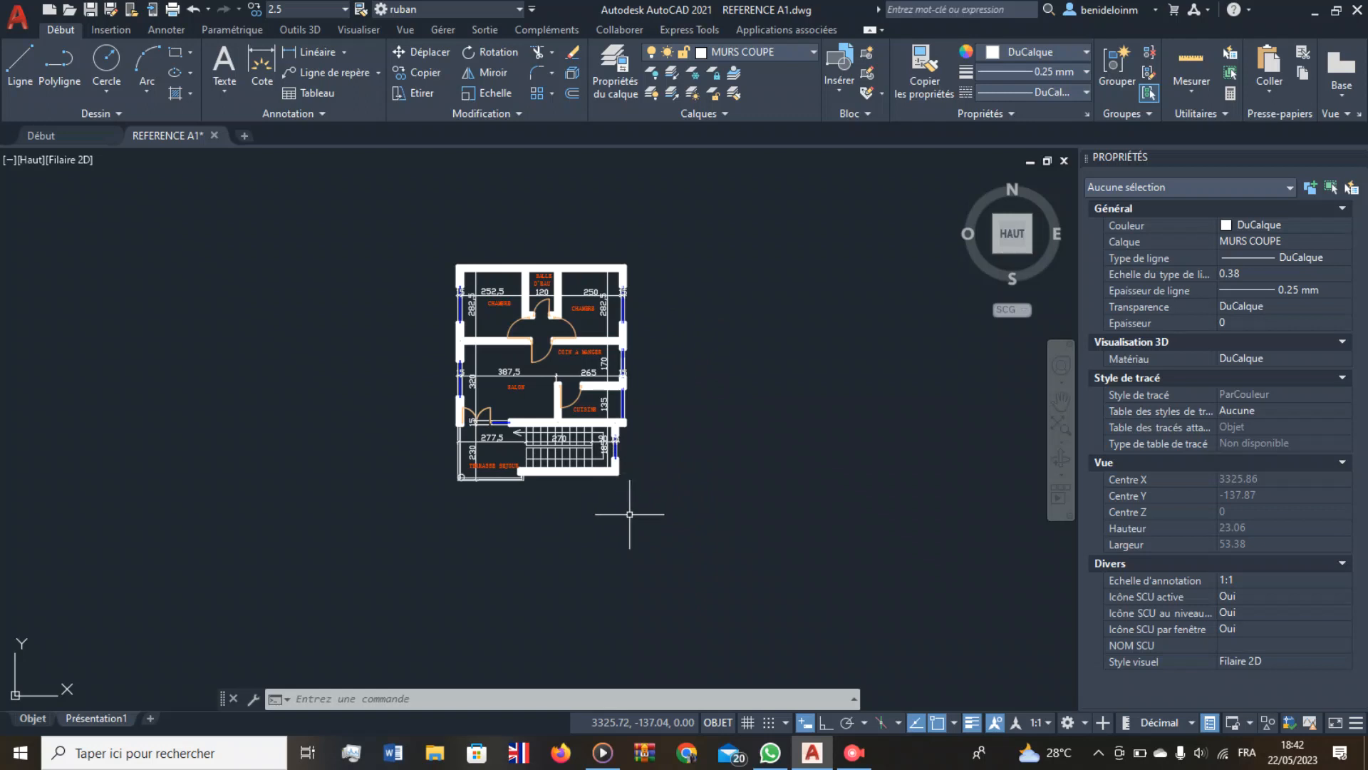
# Select the entire floor plan and set the annotation scale of the current view to 1:100.
pyautogui.click(686, 552)
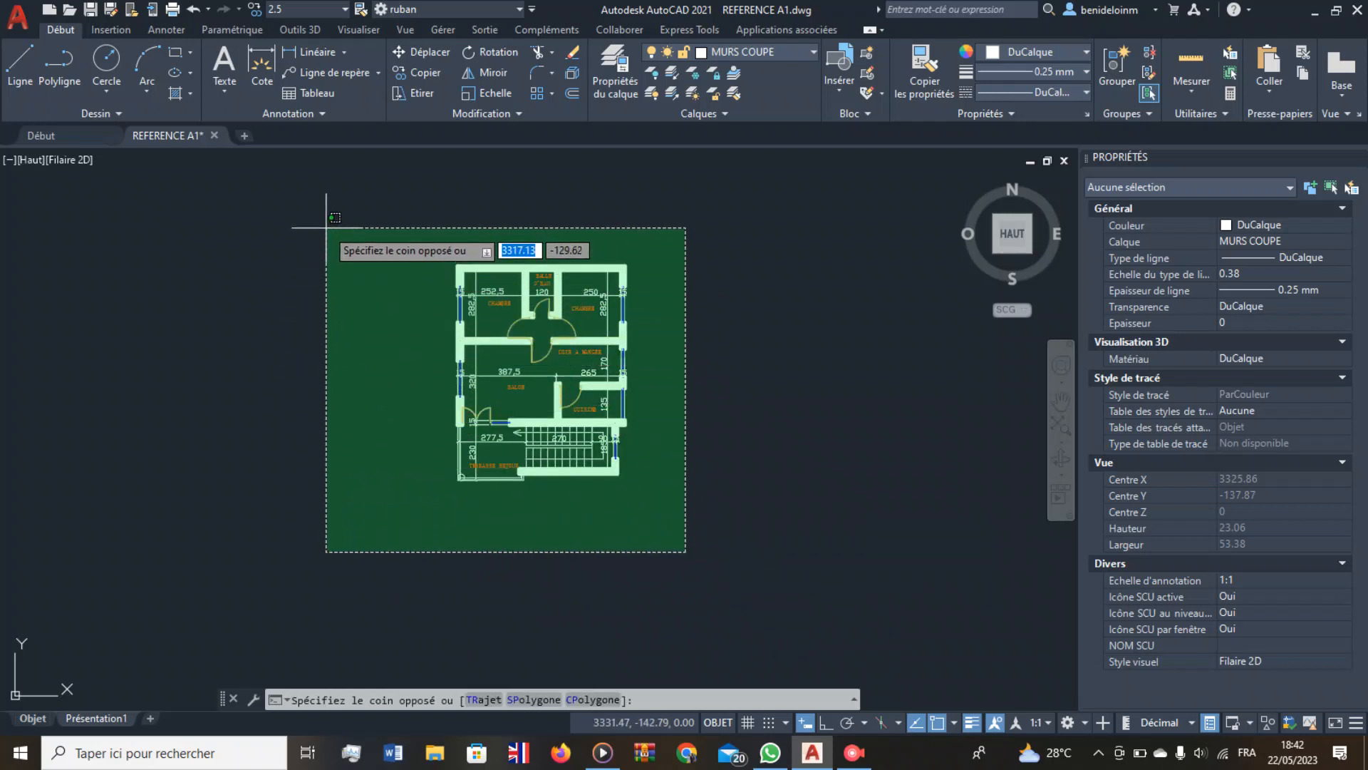
pyautogui.click(355, 189)
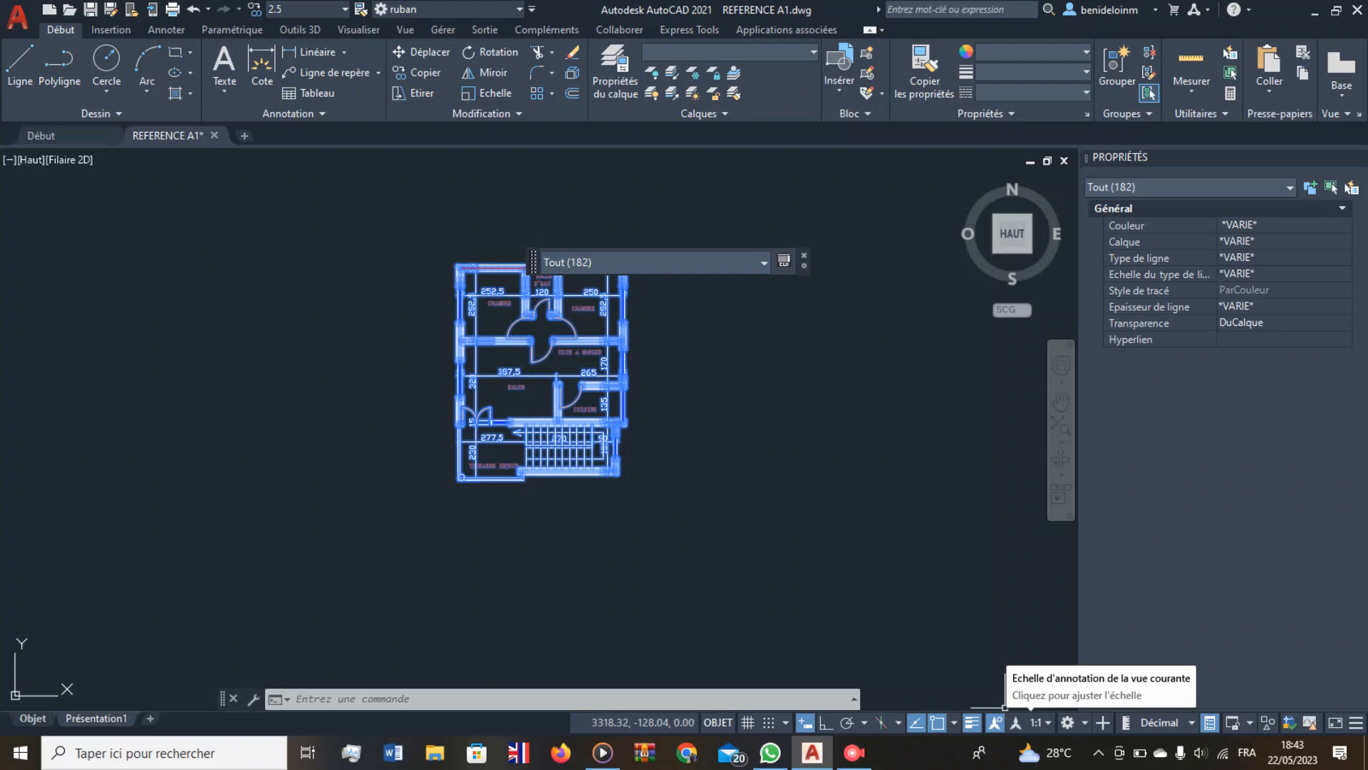
pyautogui.click(1037, 722)
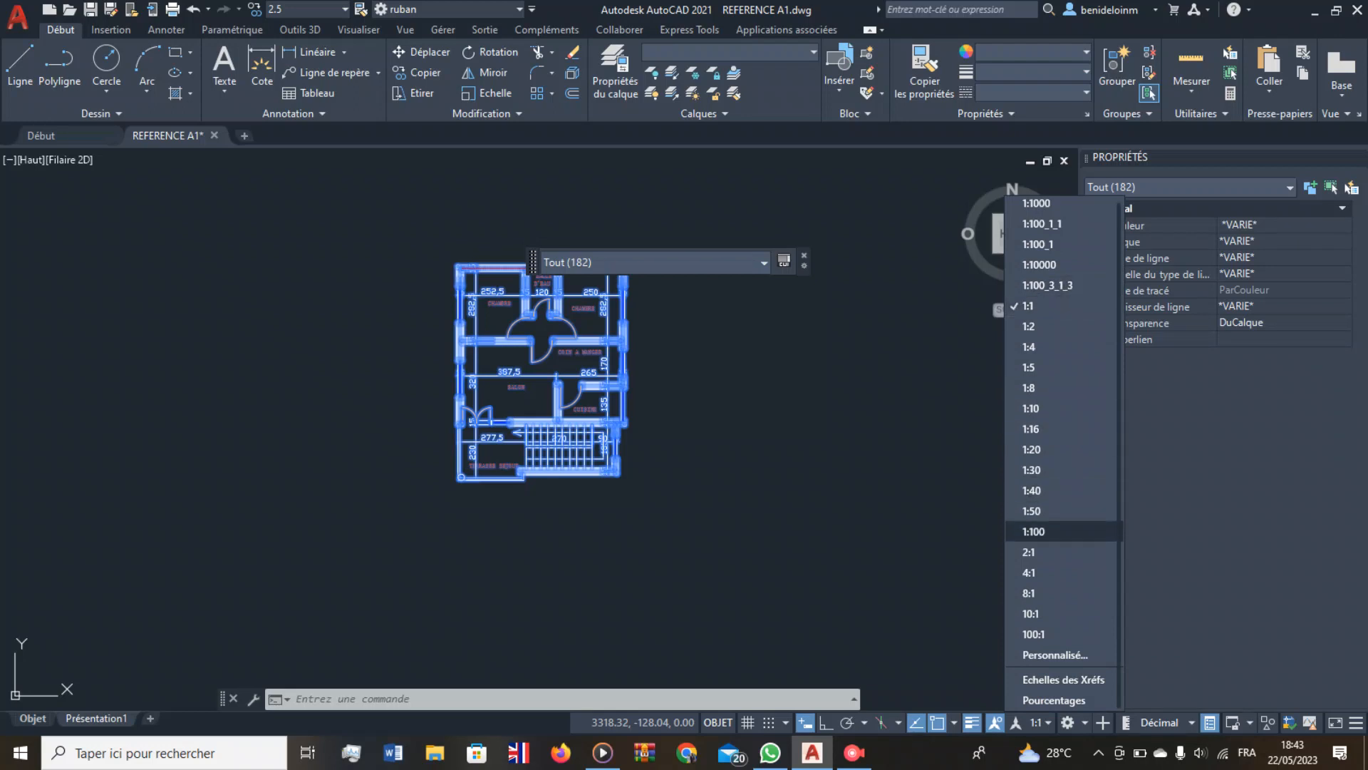
pyautogui.click(1033, 531)
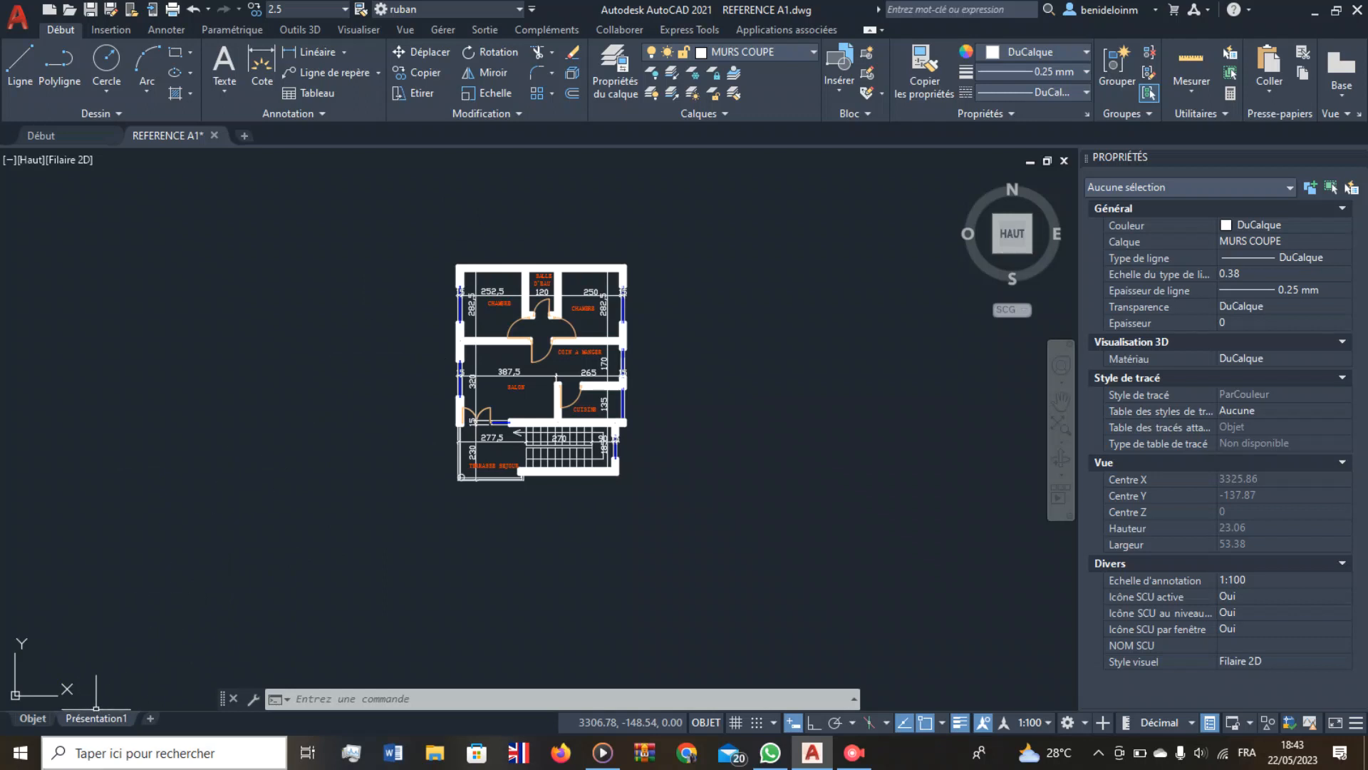
# Add a new layout to the drawing.
pyautogui.moveTo(86, 709)
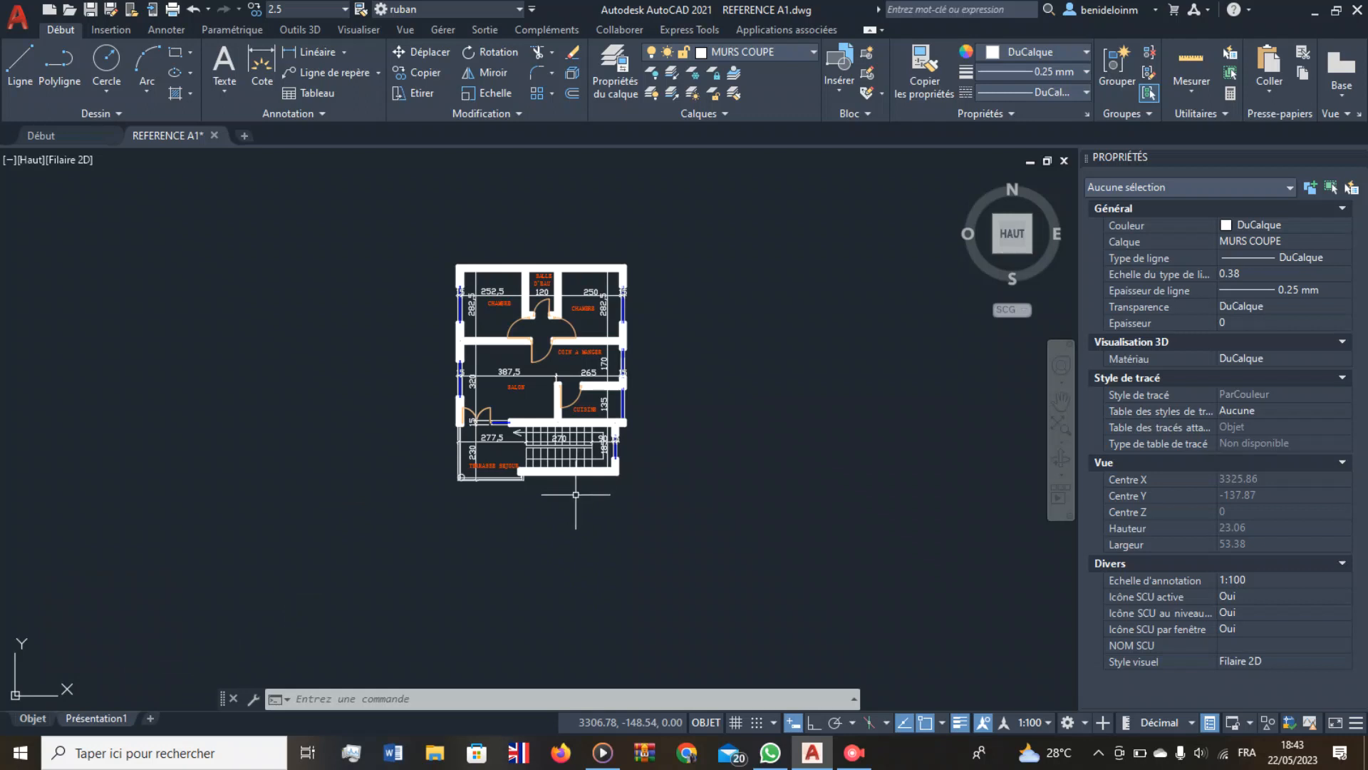
pyautogui.click(152, 717)
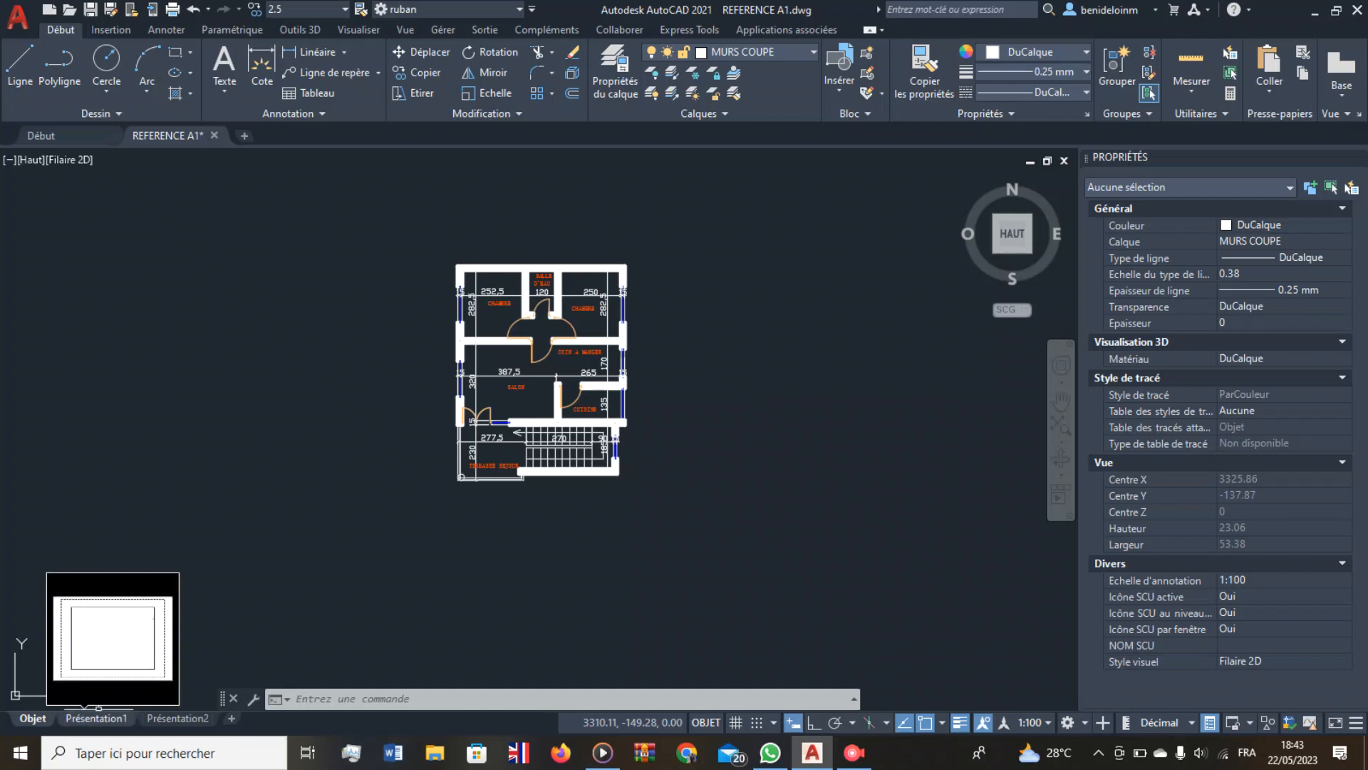
pyautogui.rightClick(98, 715)
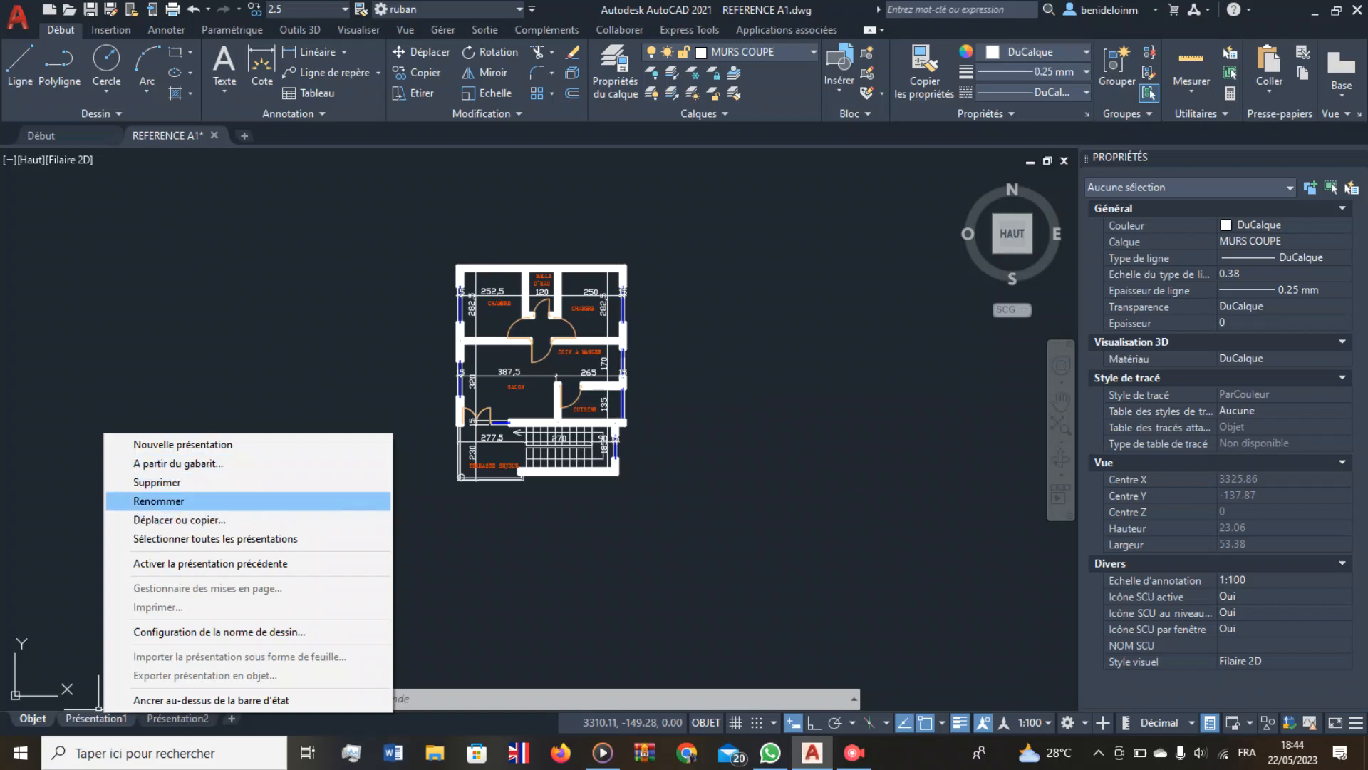
pyautogui.press('Escape')
pyautogui.click(210, 503)
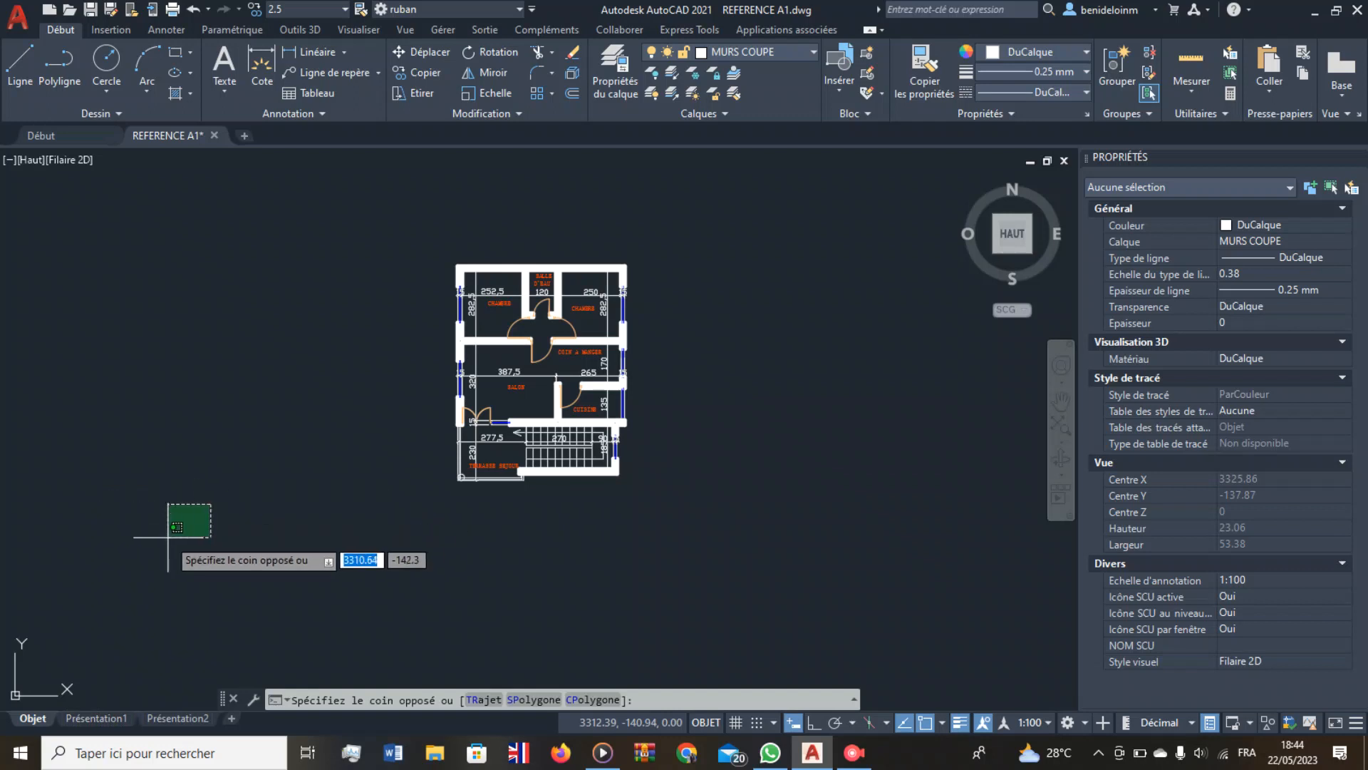
pyautogui.click(140, 678)
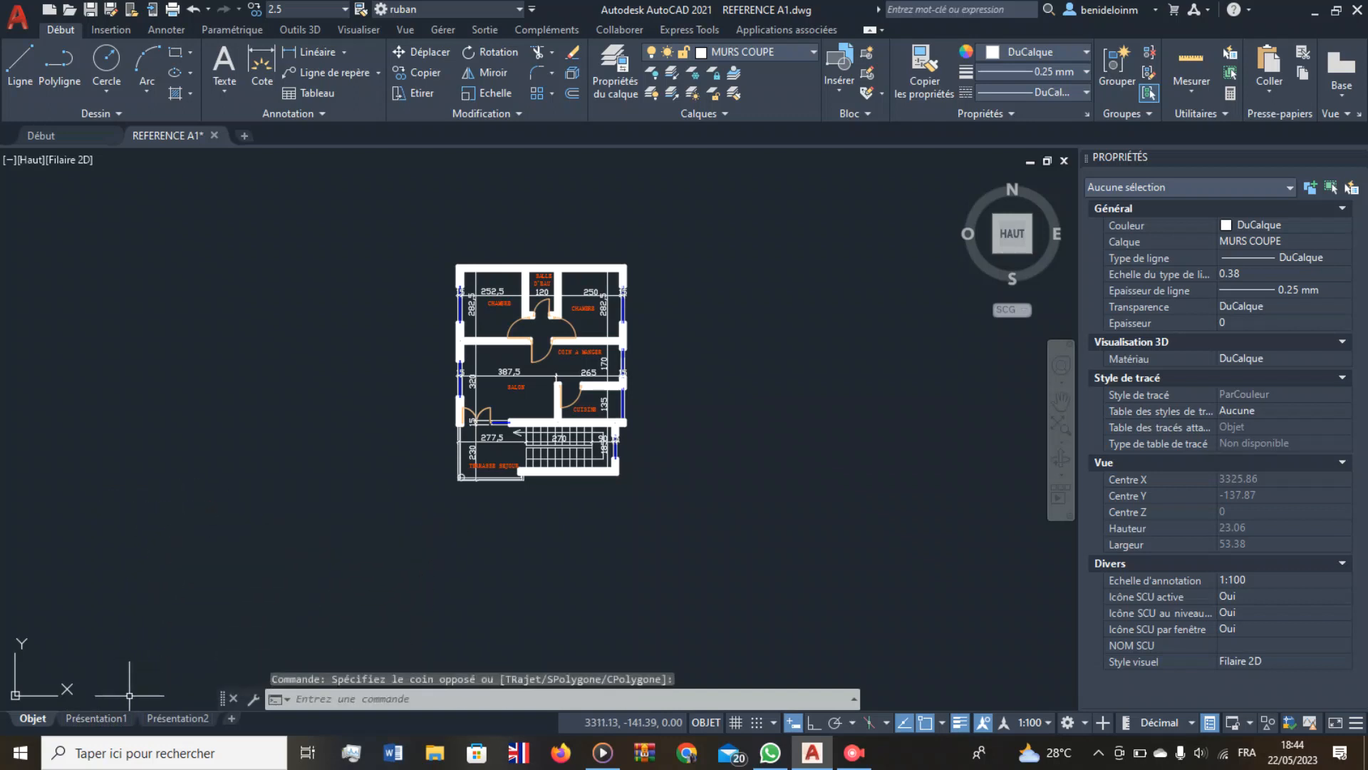
# Rename the Présentation1 layout as MISE EN PAGE AUTOCAD.
pyautogui.rightClick(96, 718)
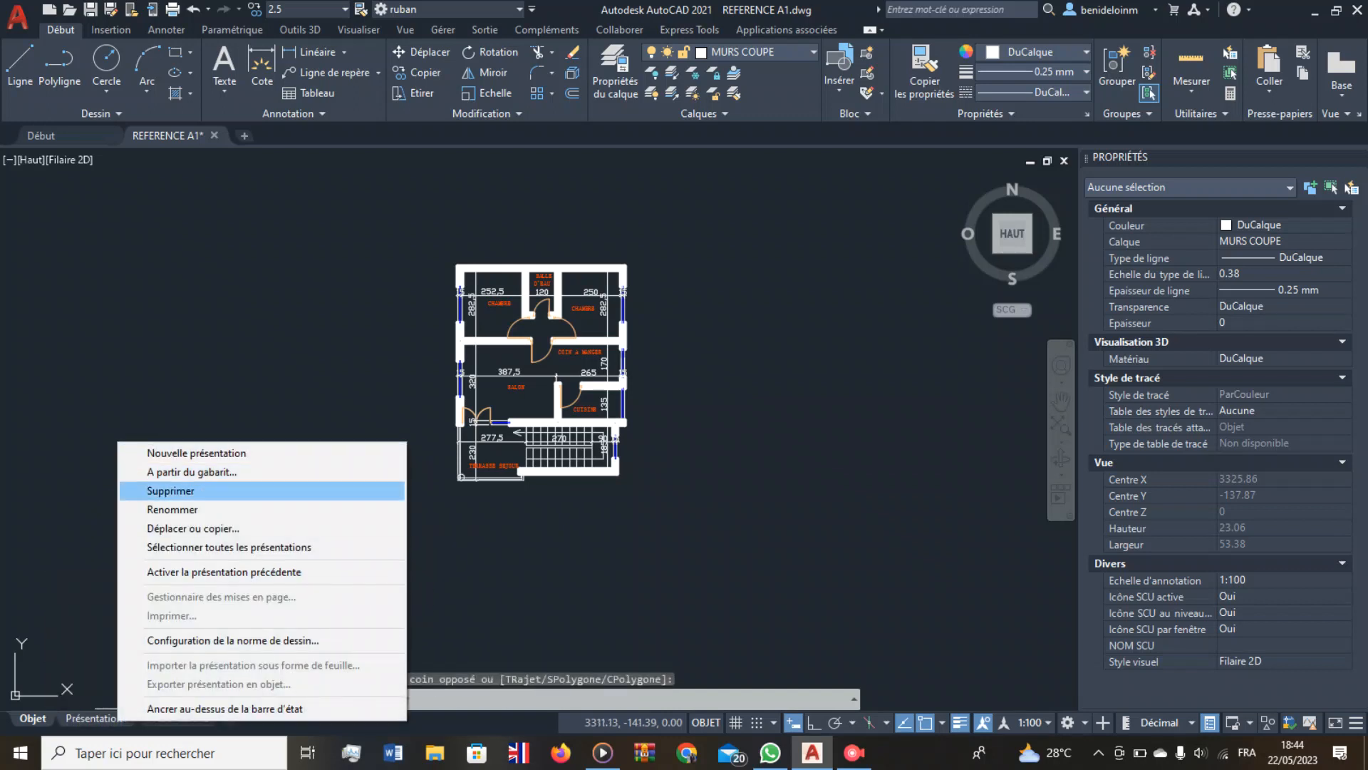
pyautogui.click(173, 509)
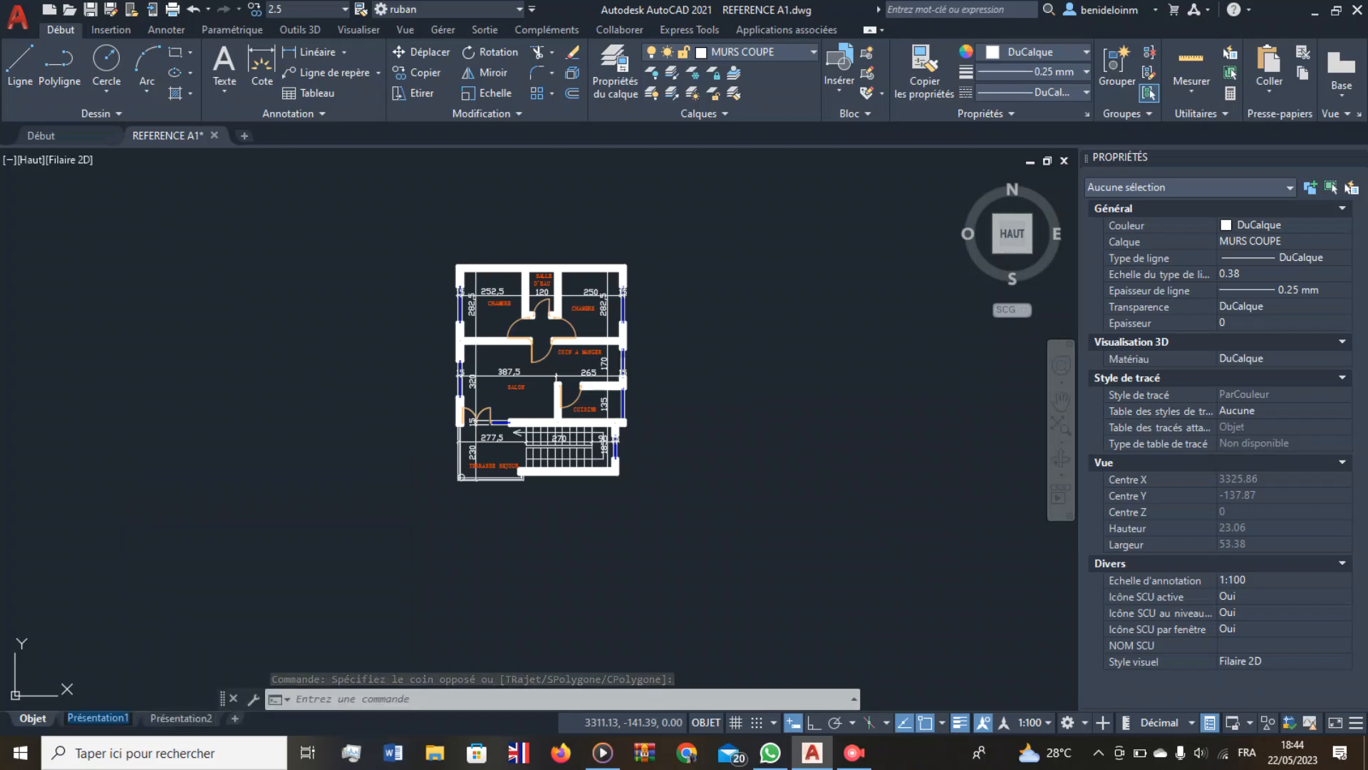
pyautogui.press('BackSpace')
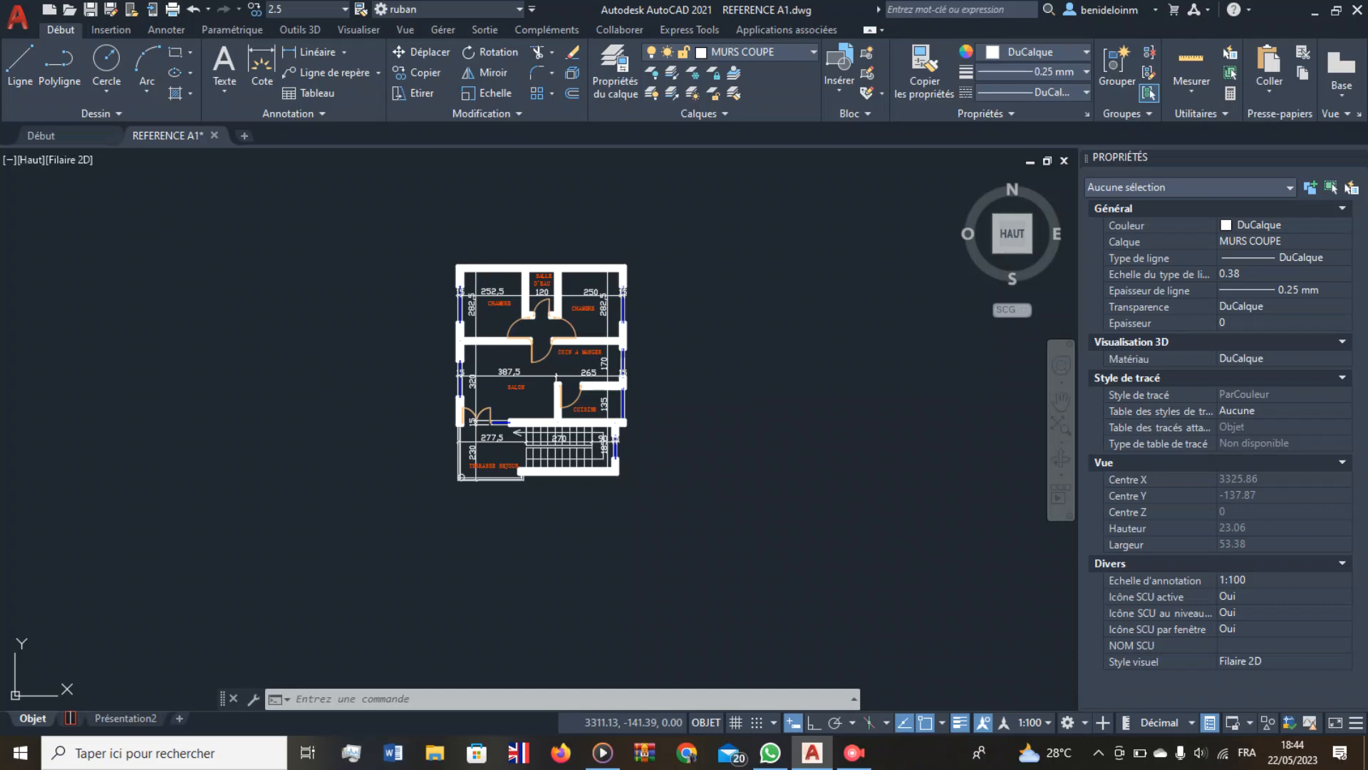
pyautogui.write('MISE')
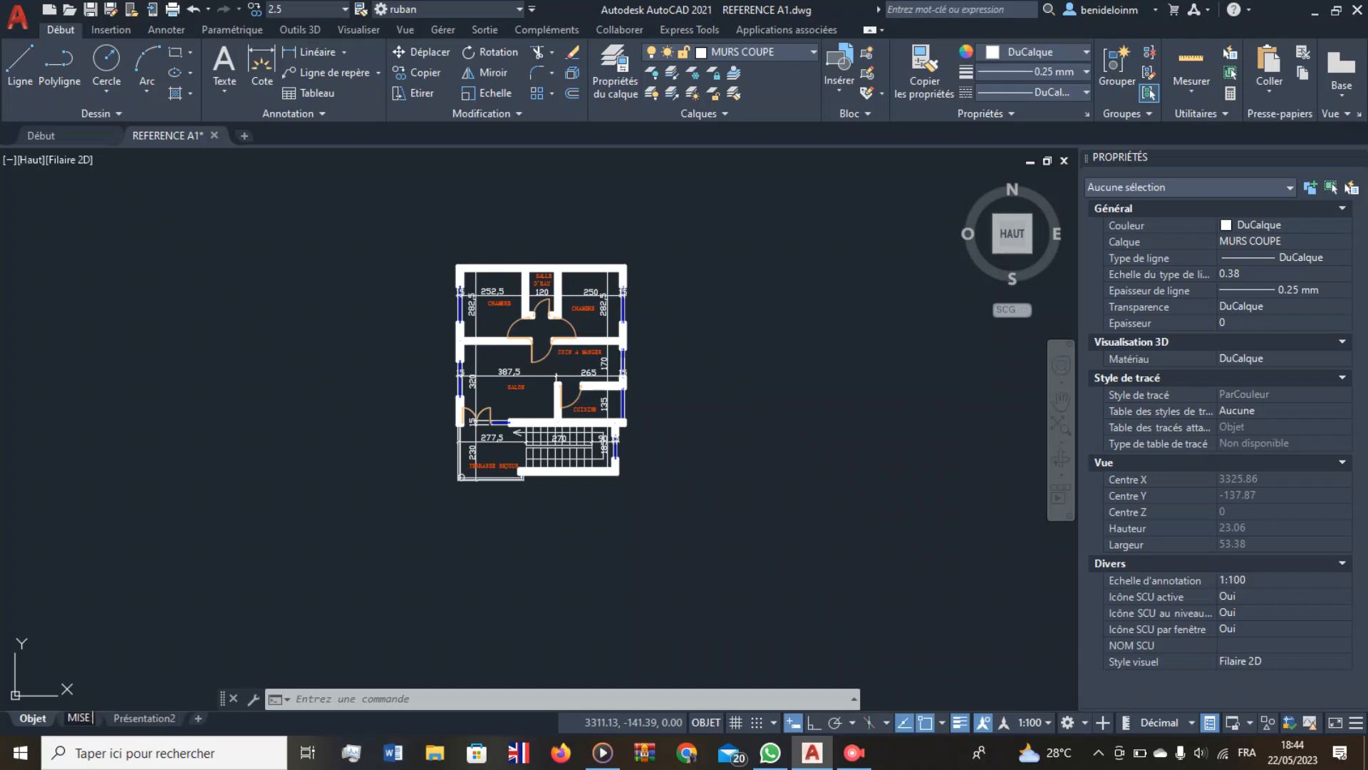
pyautogui.write(' EN PA')
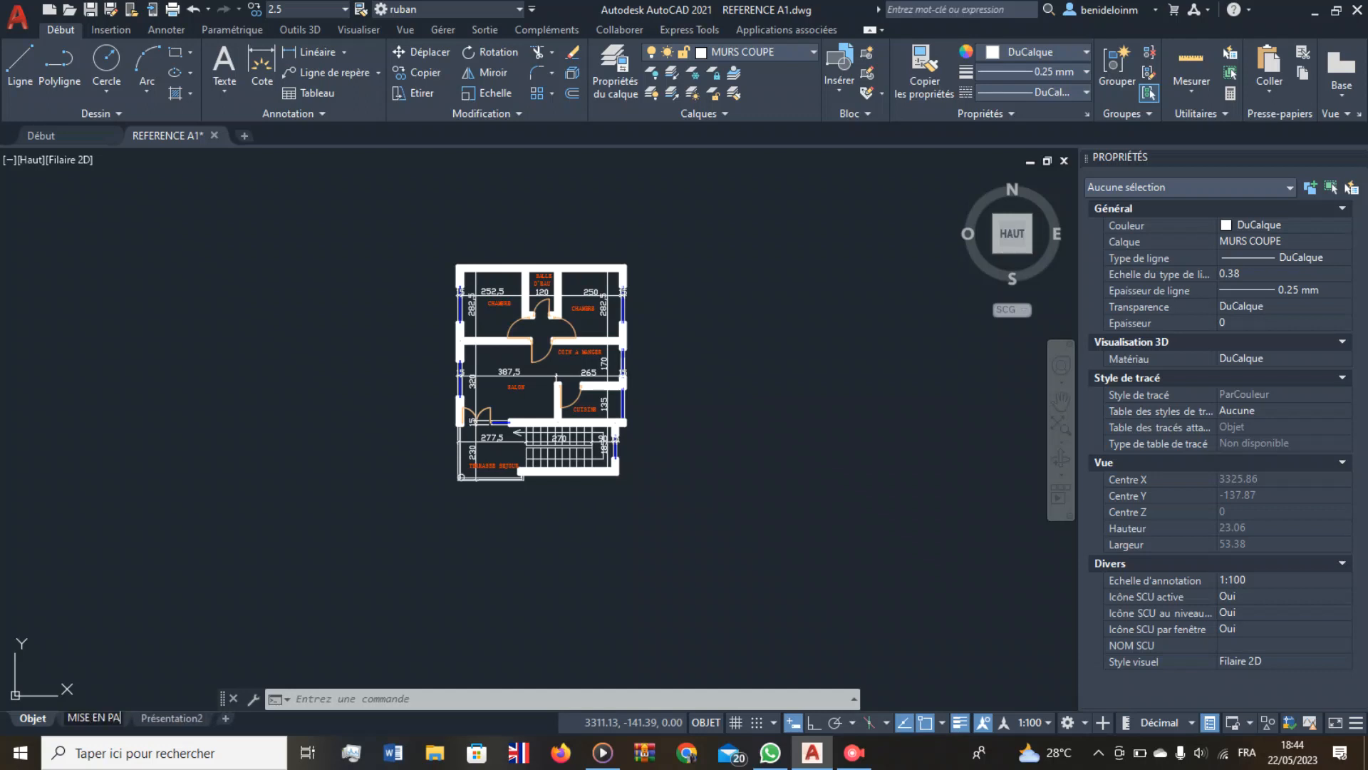
pyautogui.write('GE AUTO')
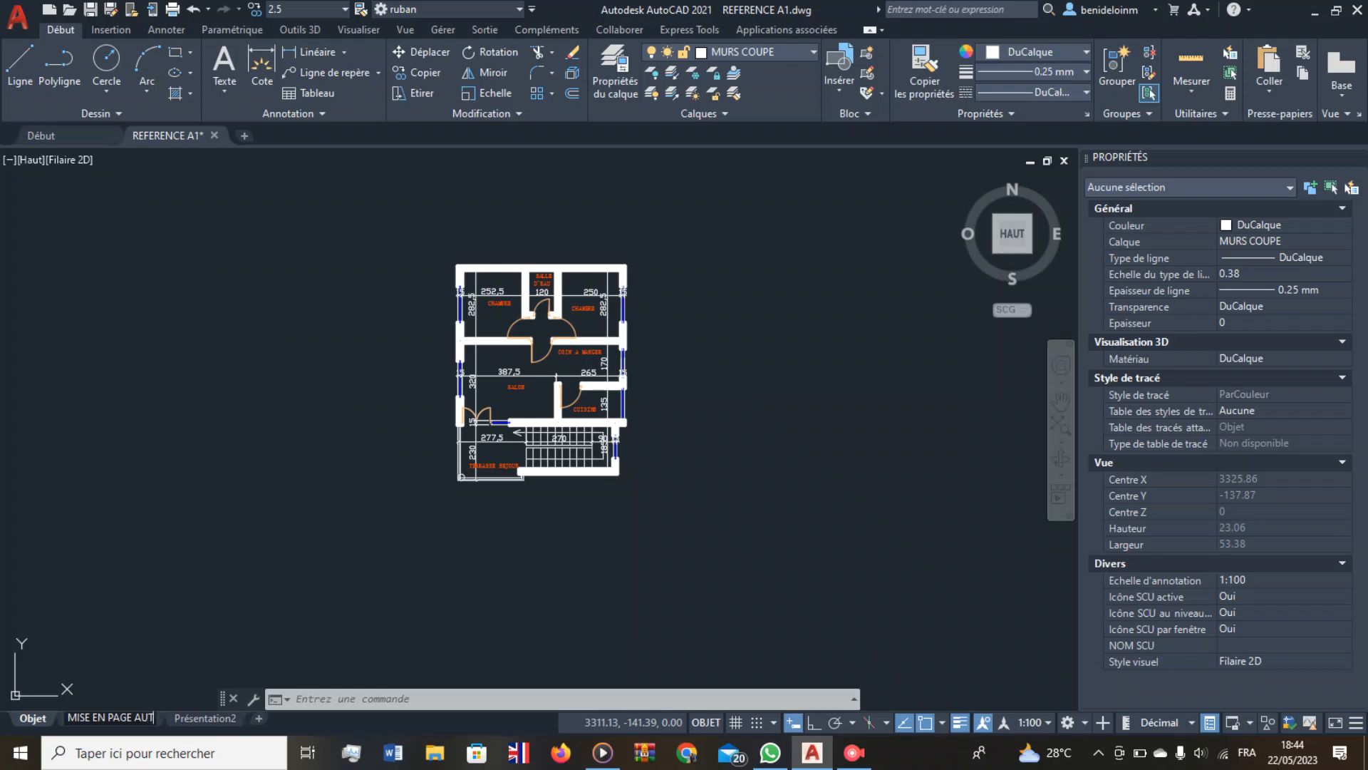
pyautogui.write('AD')
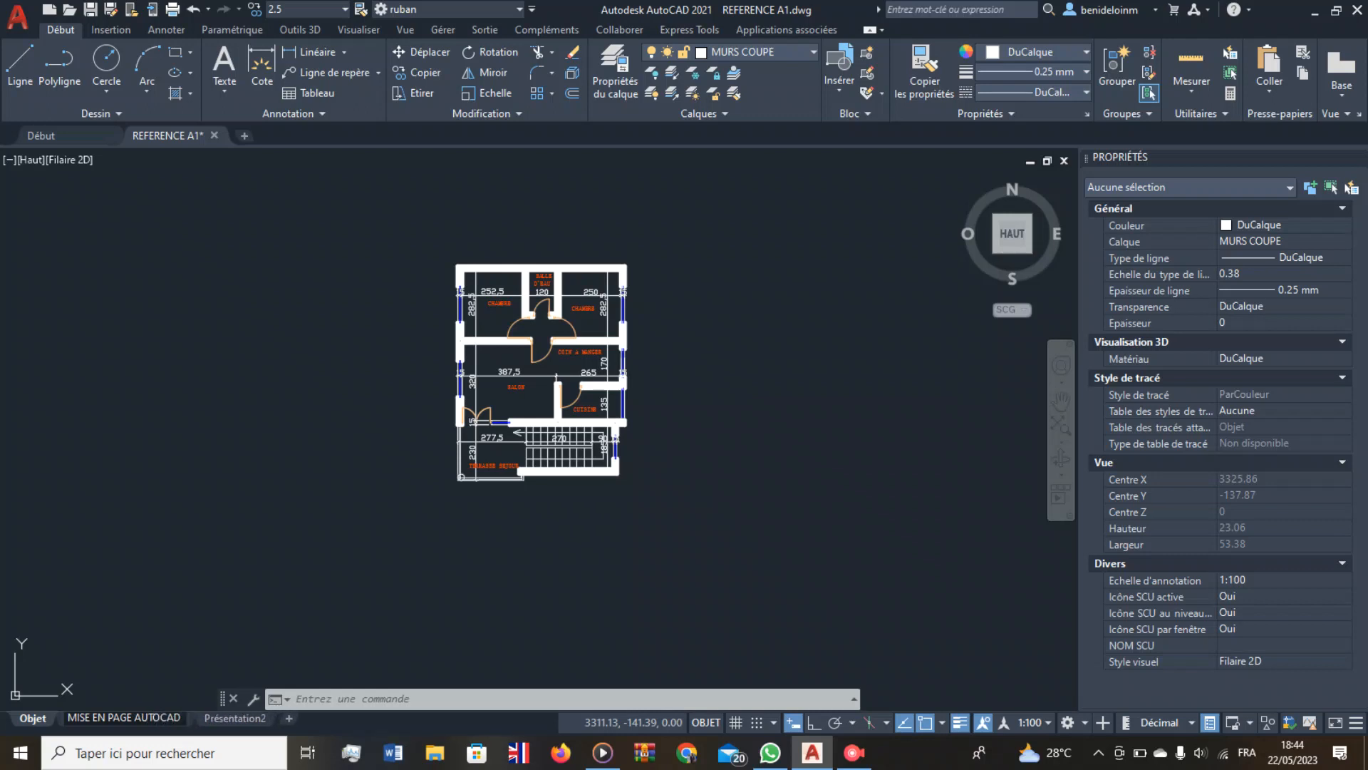
pyautogui.click(189, 560)
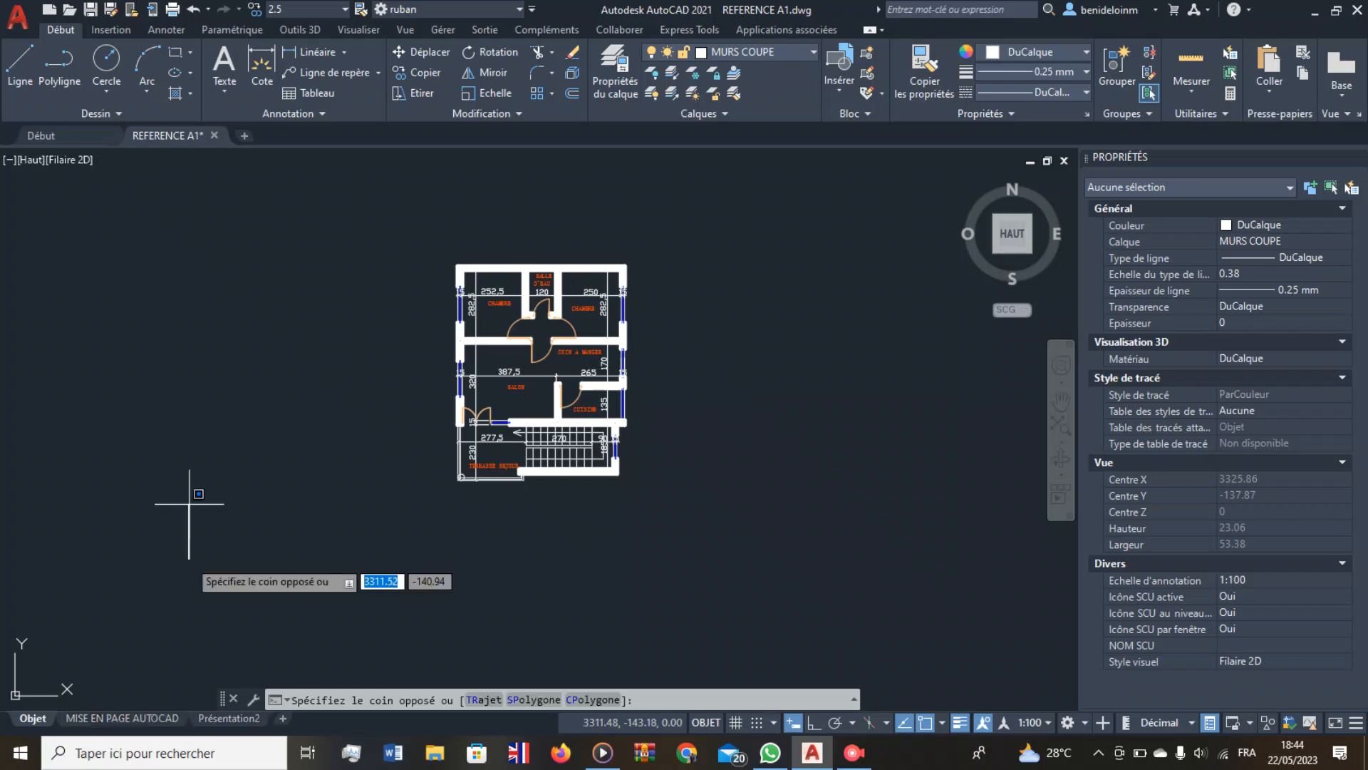
pyautogui.click(198, 570)
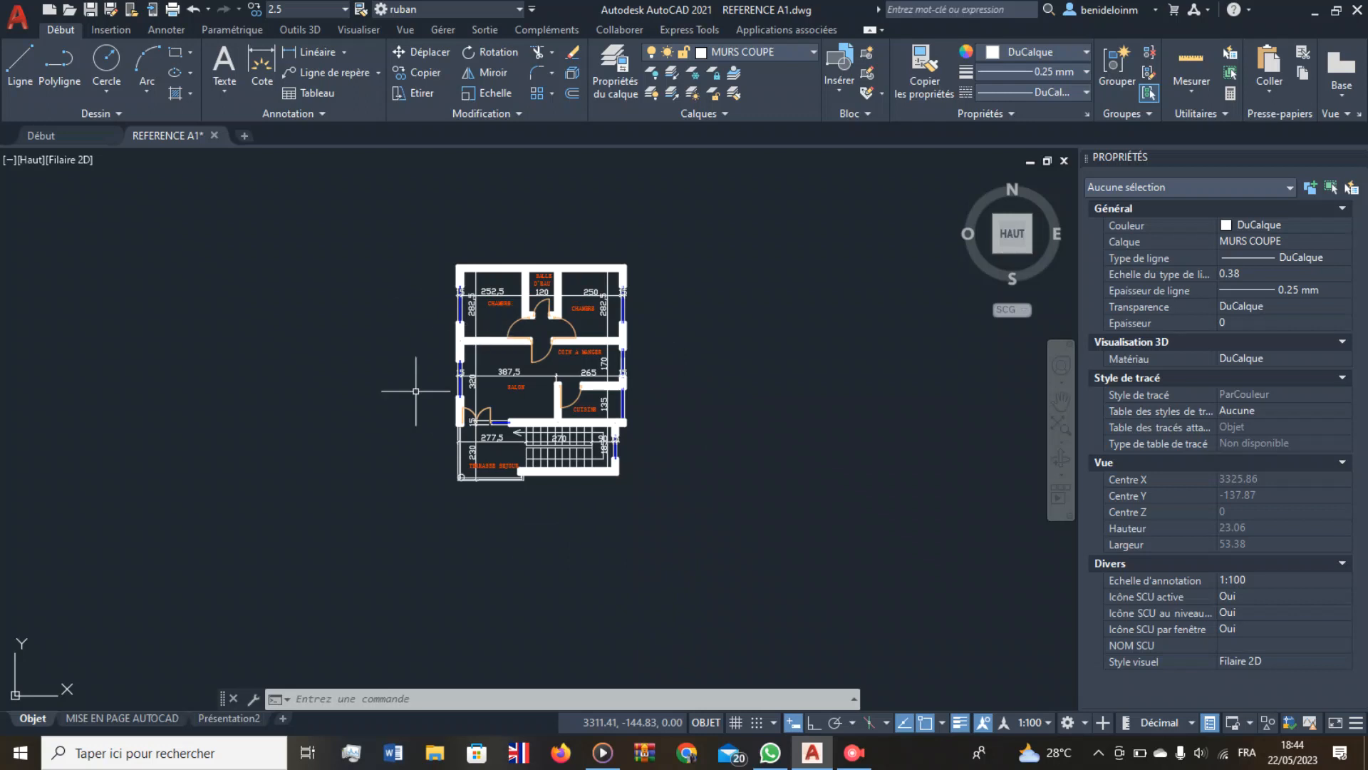
# Switch from model space to the MISE EN PAGE AUTOCAD layout.
pyautogui.moveTo(121, 718)
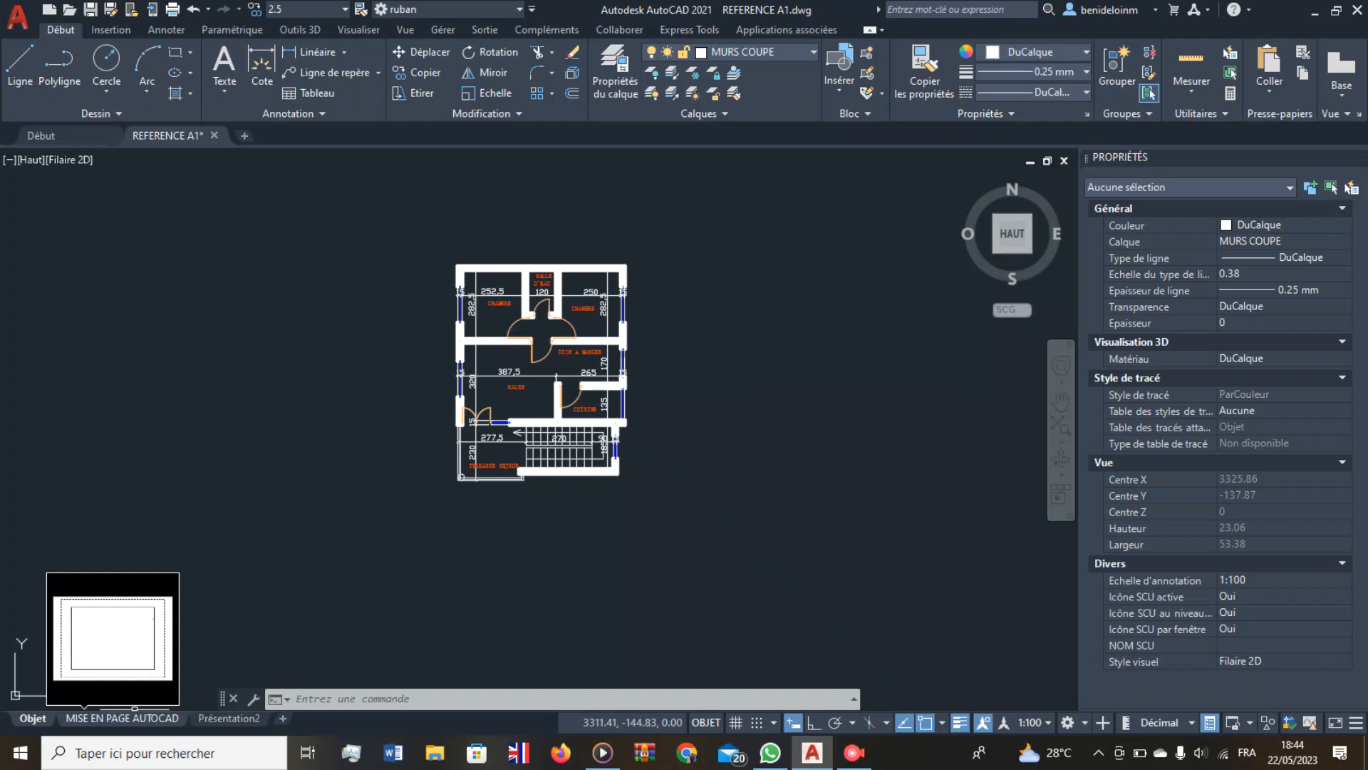
pyautogui.click(121, 718)
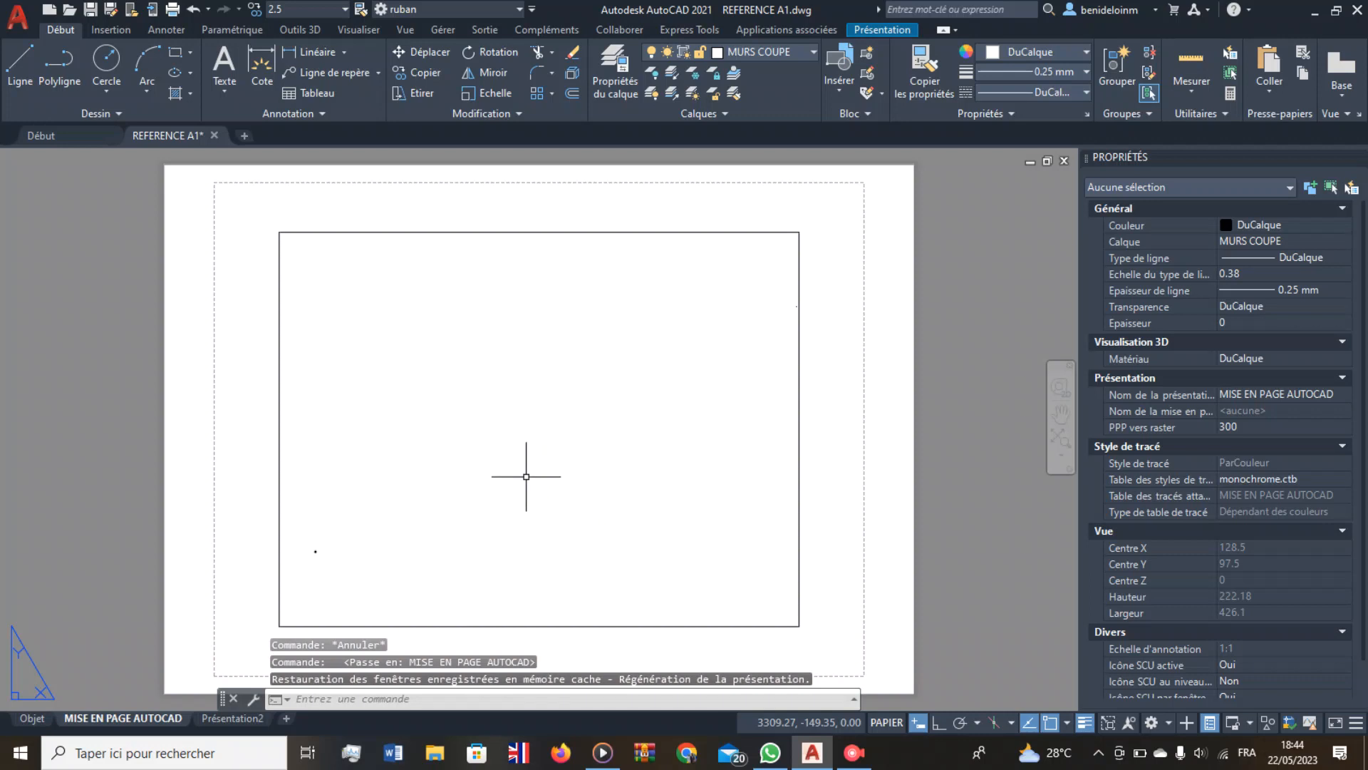
# Examine the layout's paper sheet, its dashed printable area and the existing viewport frame.
pyautogui.scroll(-6, 524, 482)
pyautogui.scroll(6, 521, 481)
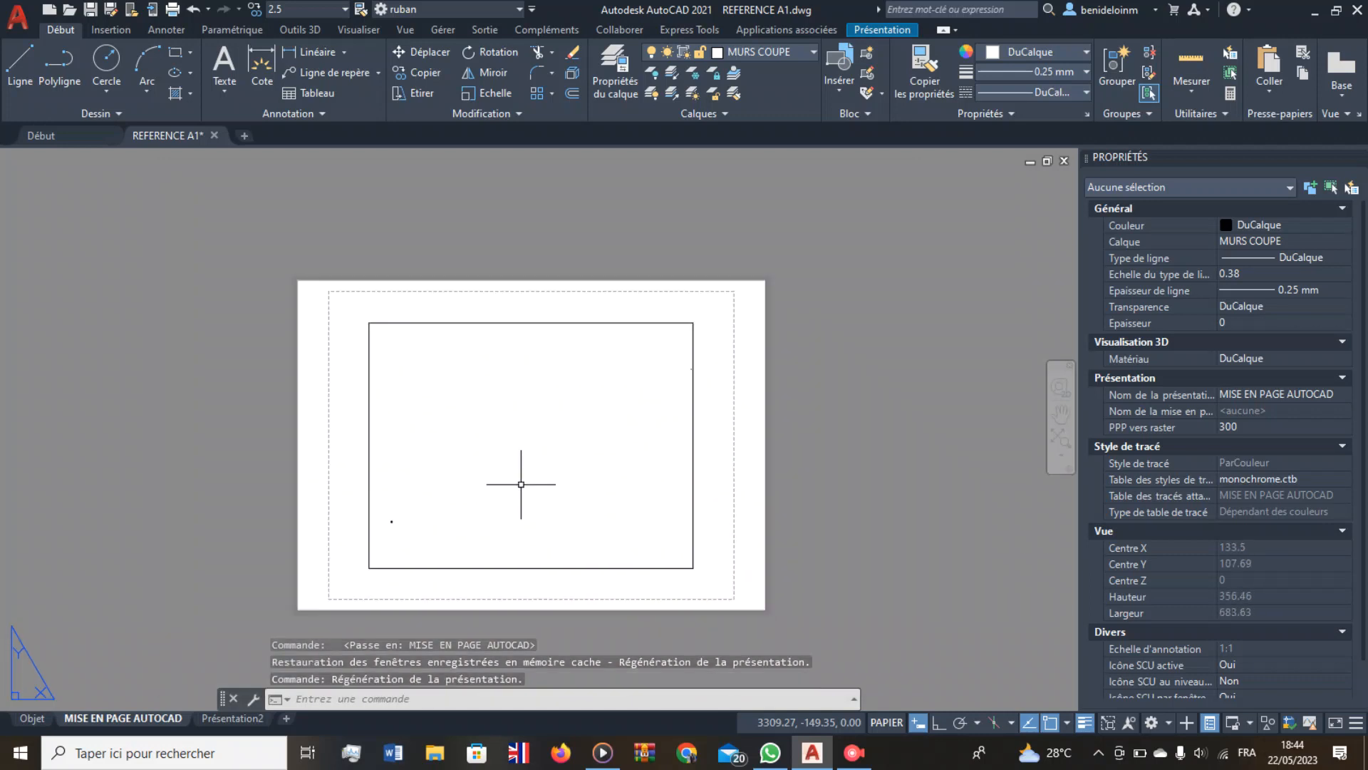
pyautogui.scroll(-8, 524, 488)
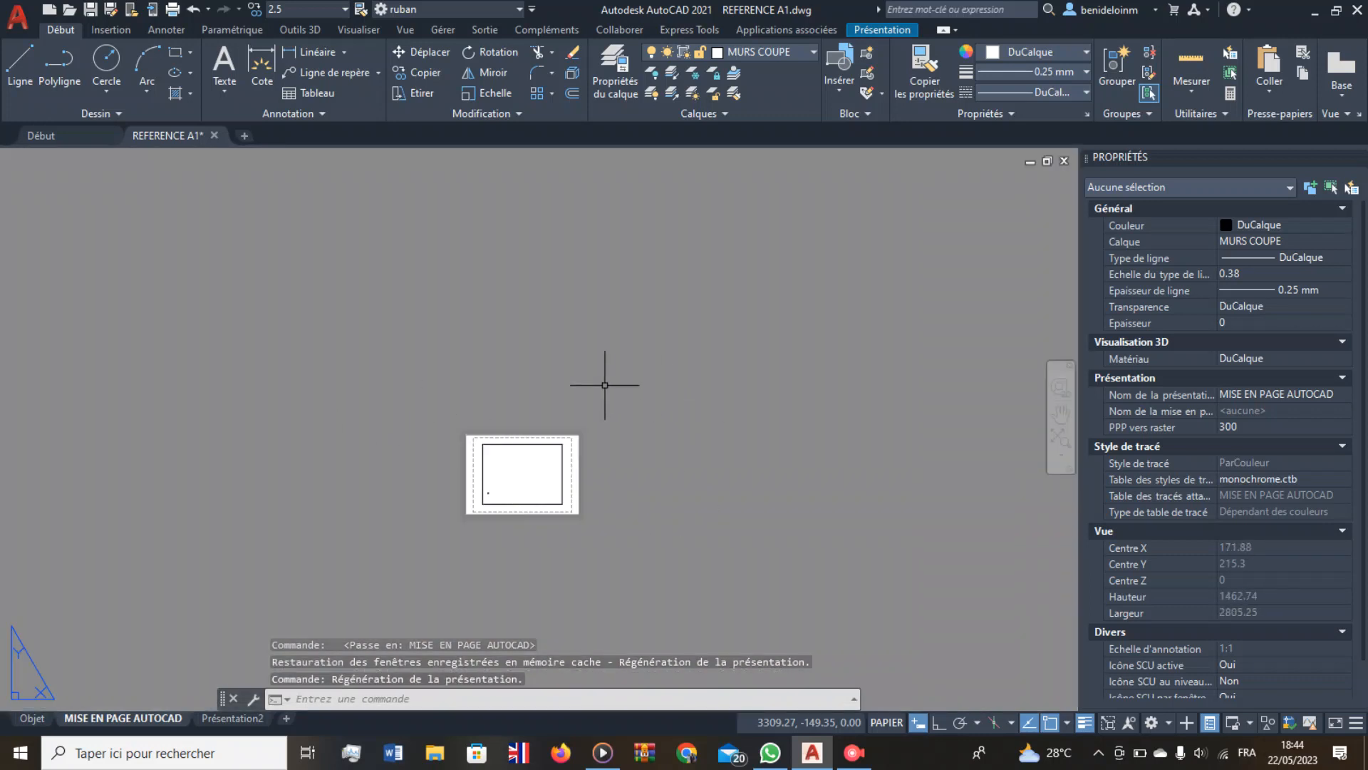
pyautogui.scroll(4, 495, 480)
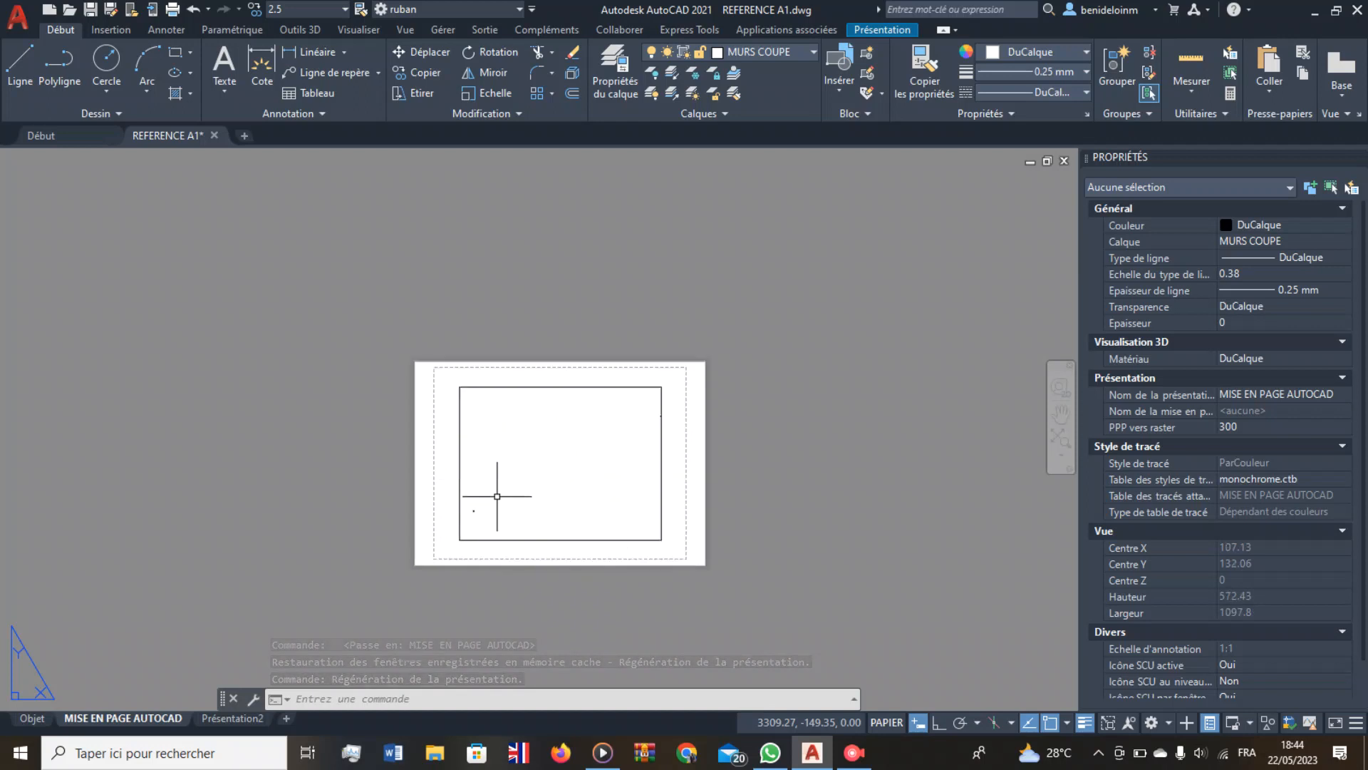
pyautogui.scroll(4, 494, 490)
pyautogui.scroll(-2, 496, 503)
pyautogui.moveTo(514, 568); pyautogui.dragTo(493, 448, button='middle')
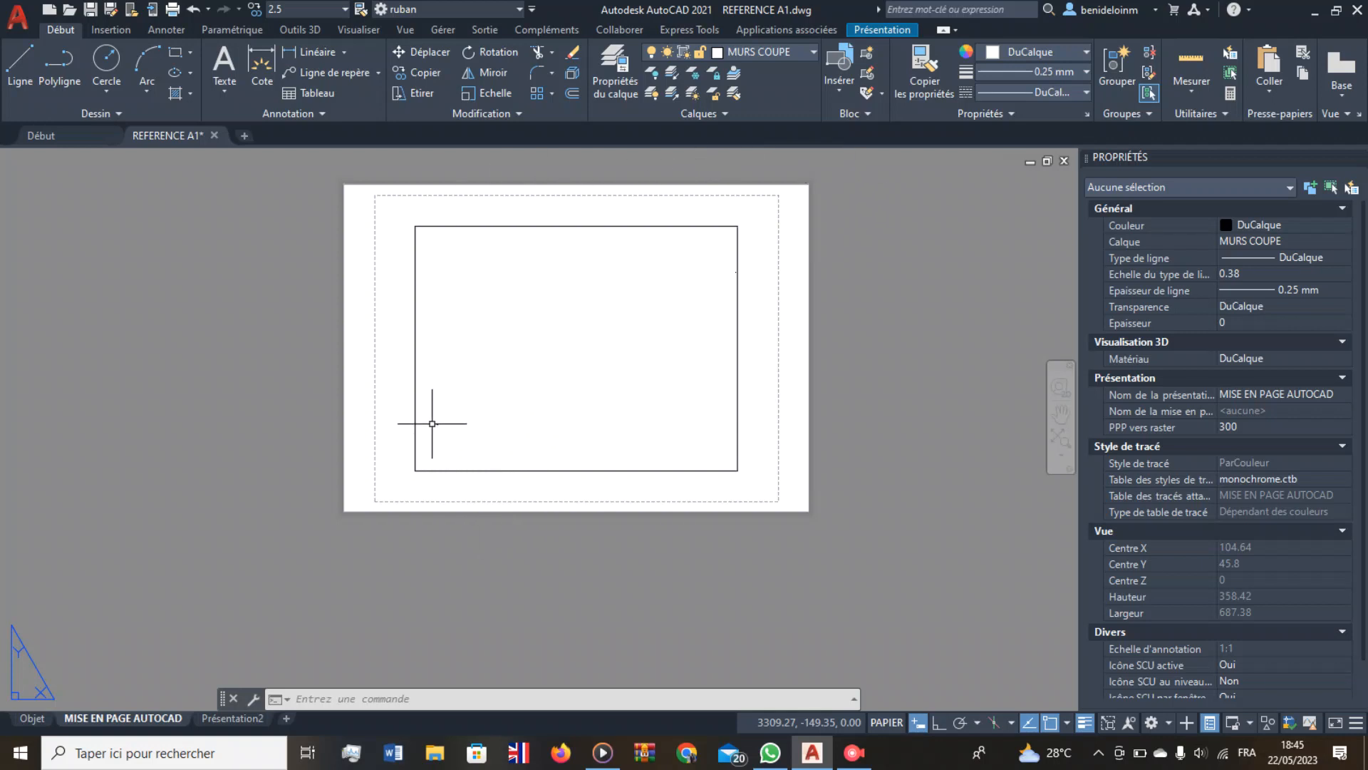
pyautogui.scroll(15, 432, 424)
pyautogui.scroll(-18, 492, 345)
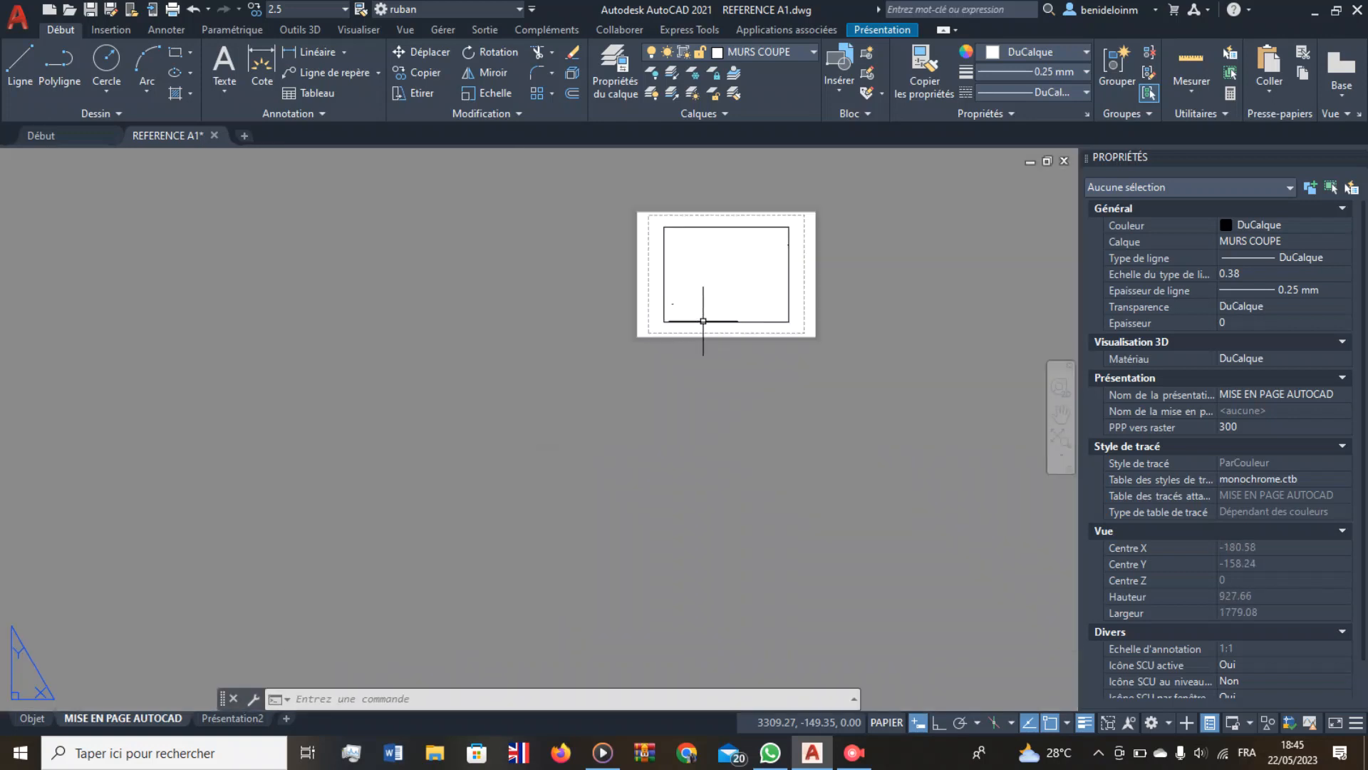
# Inspect the properties of the existing viewport frame on the layout sheet.
pyautogui.scroll(4, 465, 541)
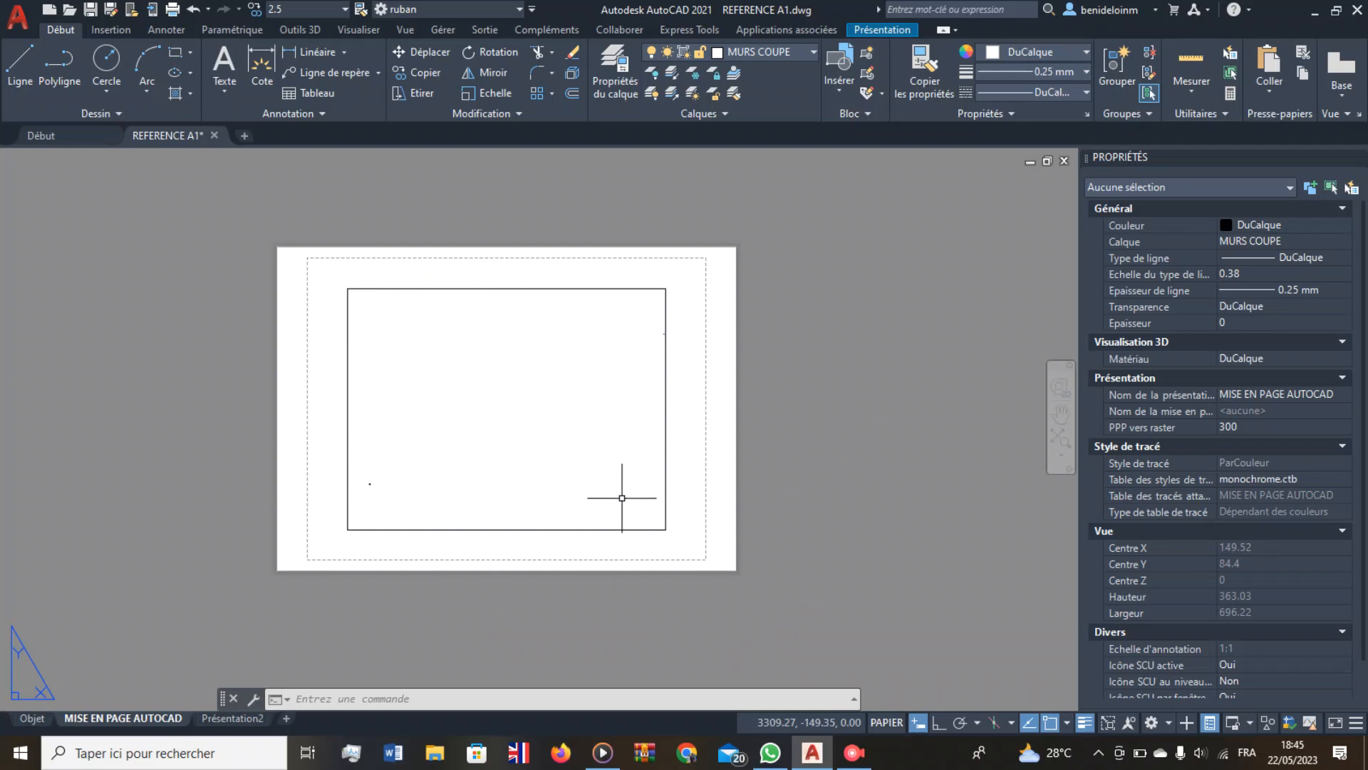
pyautogui.click(458, 289)
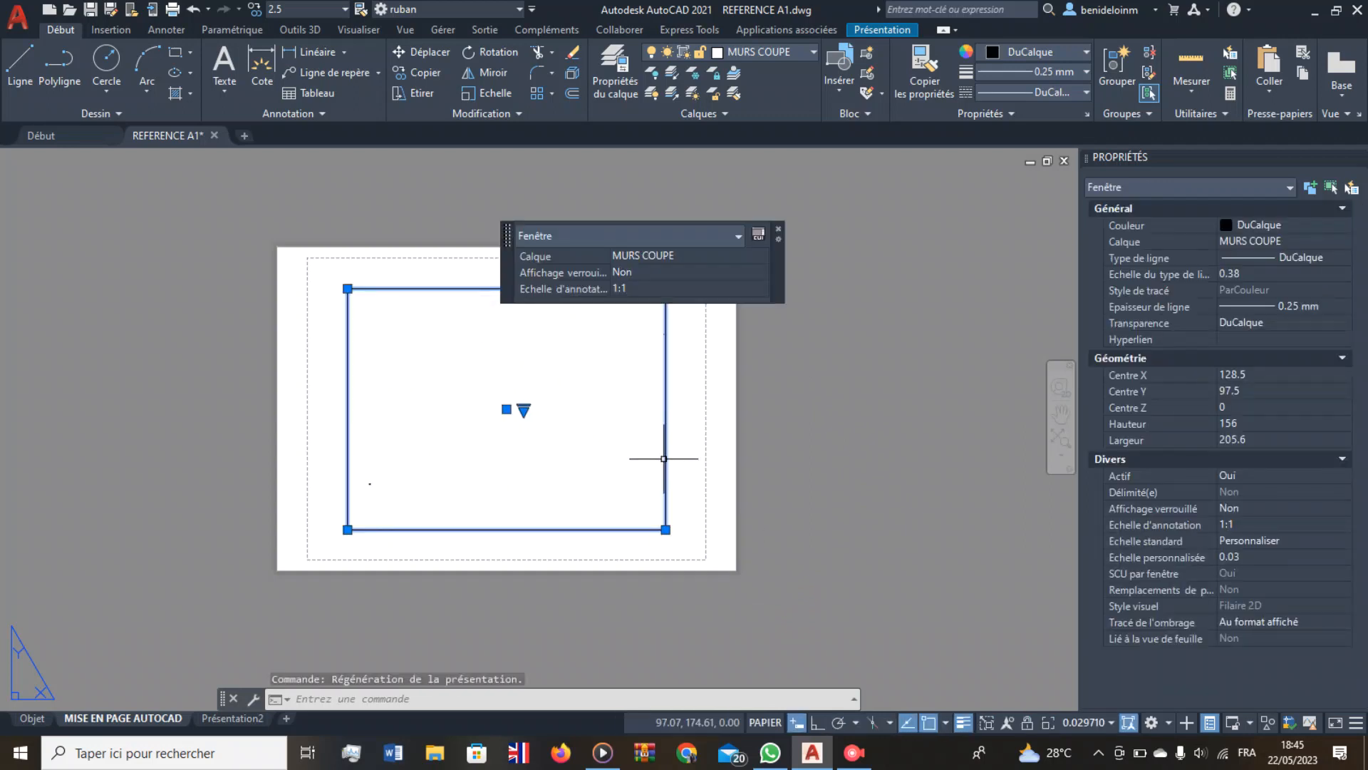
pyautogui.press('Escape')
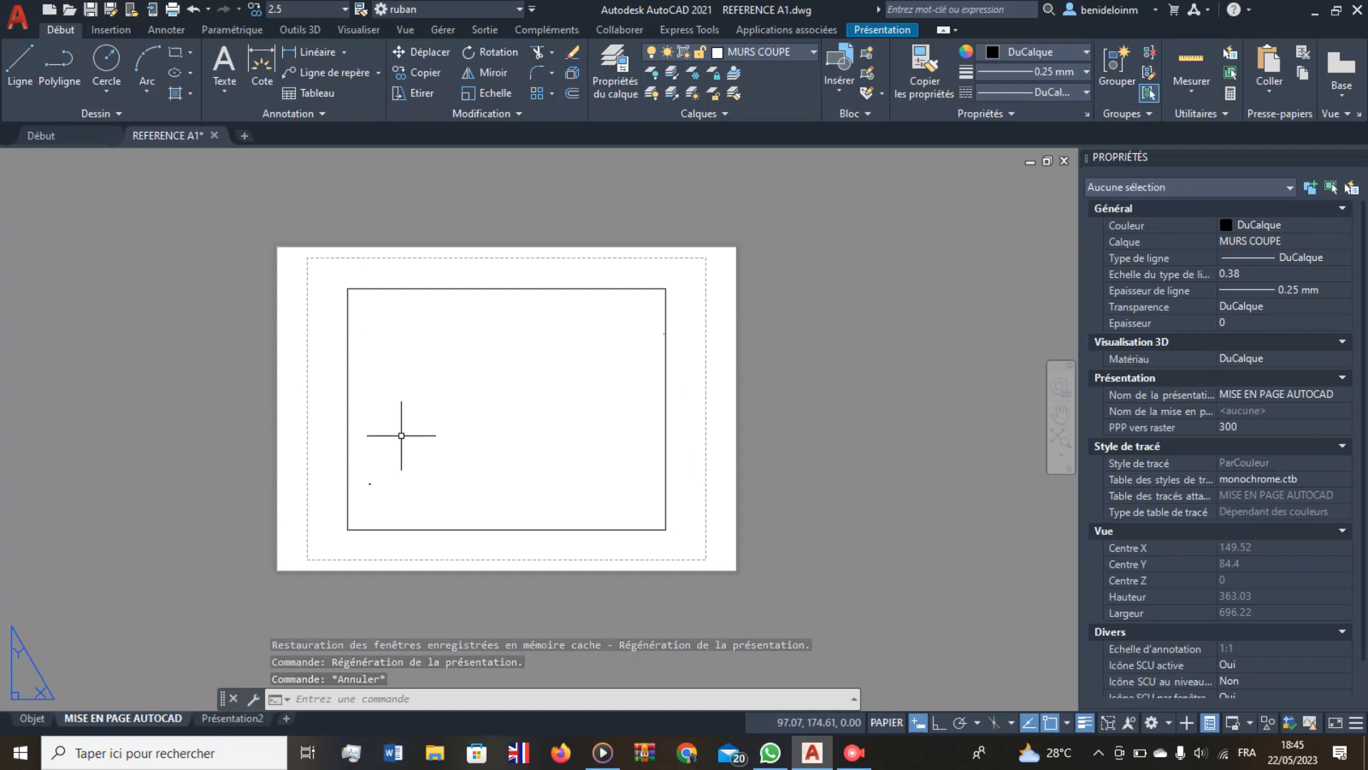
pyautogui.scroll(4, 367, 526)
pyautogui.scroll(-5, 376, 438)
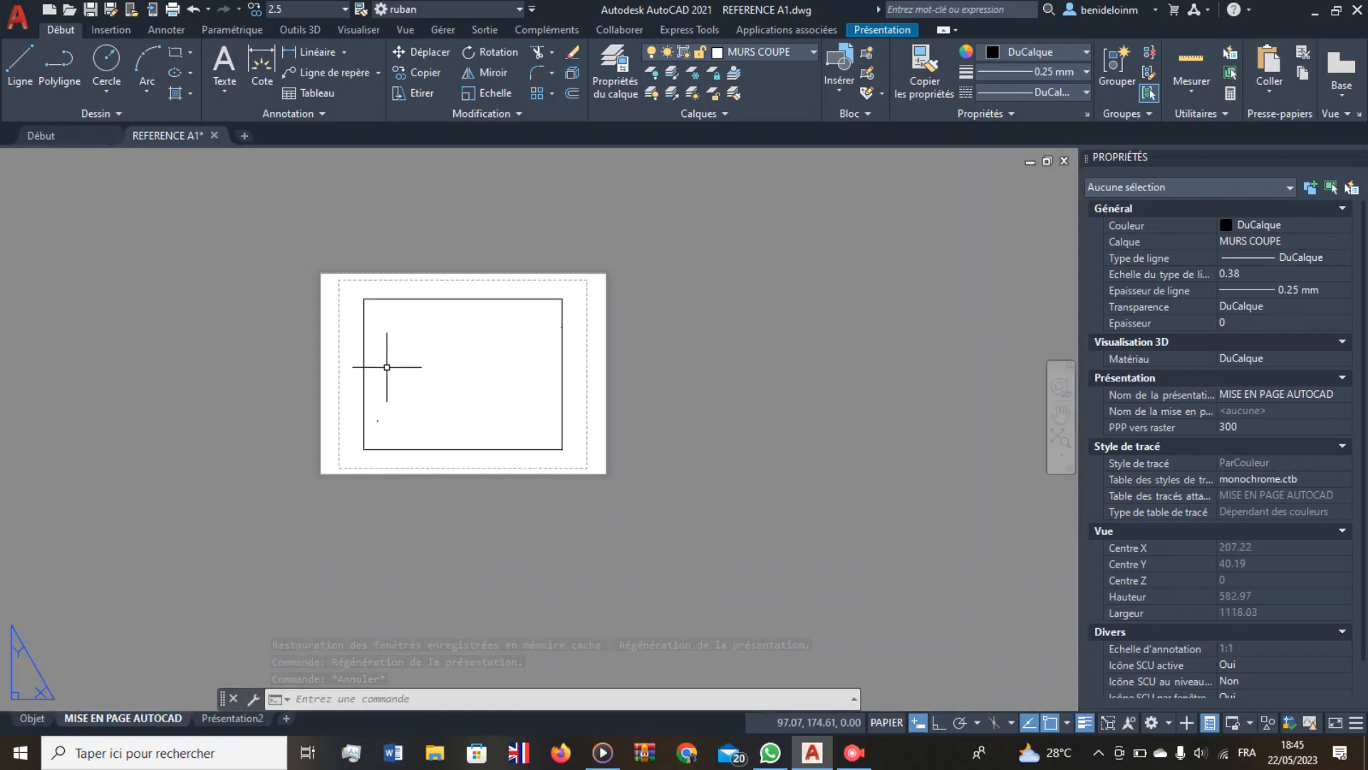
pyautogui.rightClick(102, 709)
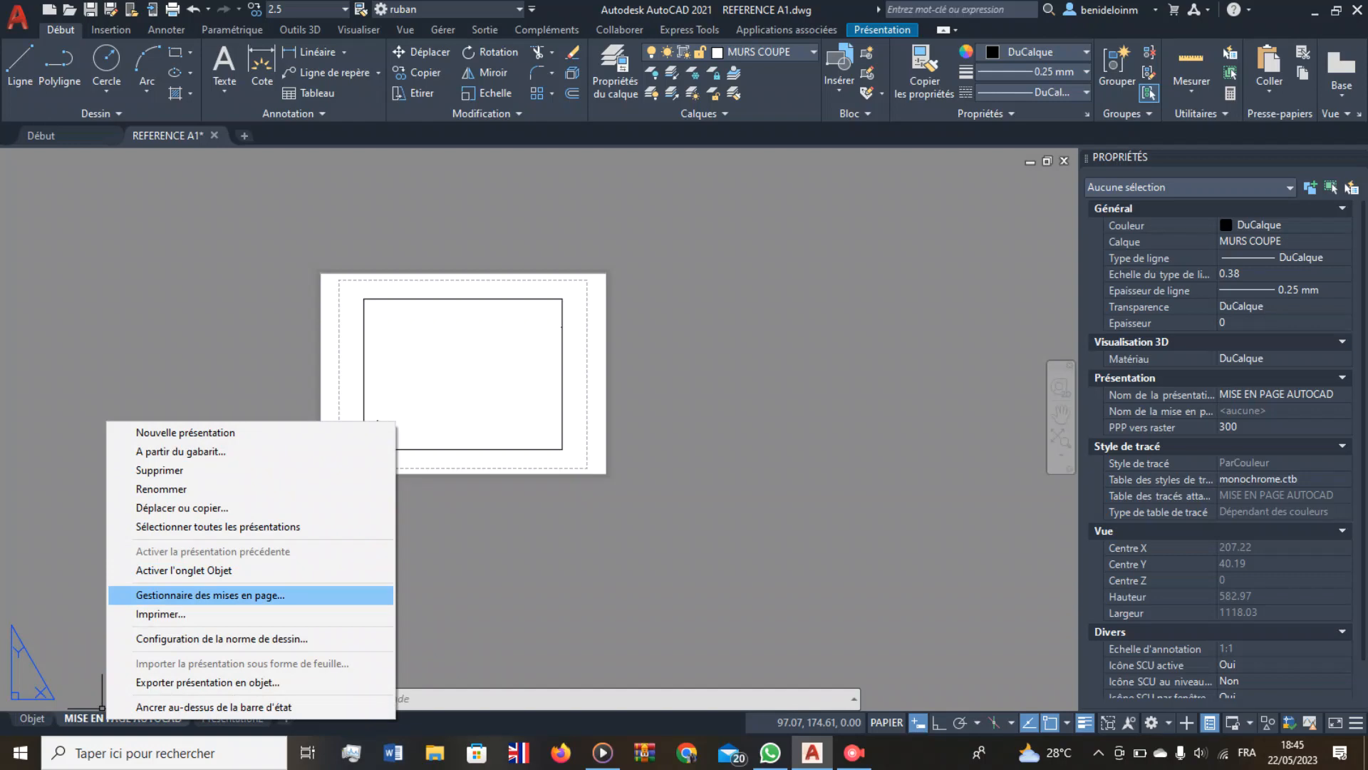
pyautogui.click(161, 613)
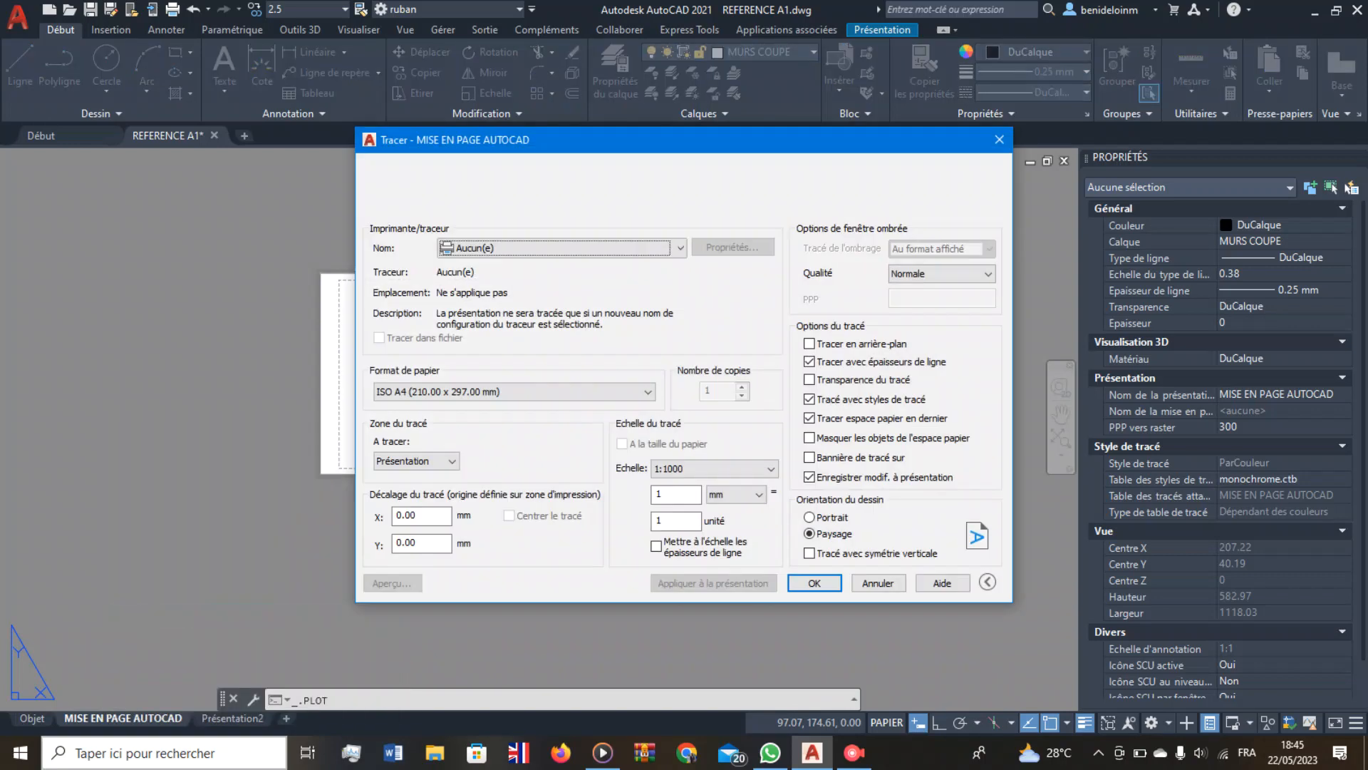
pyautogui.click(999, 139)
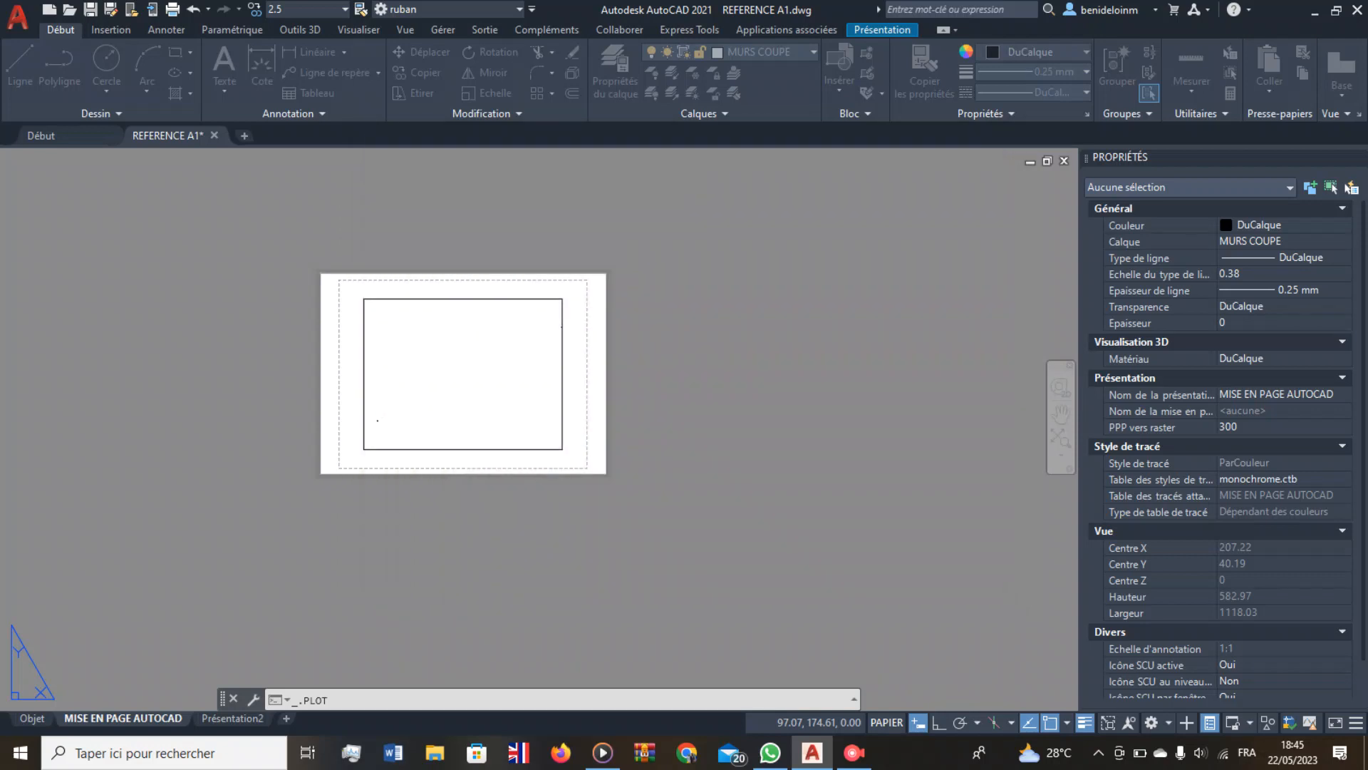
pyautogui.rightClick(105, 372)
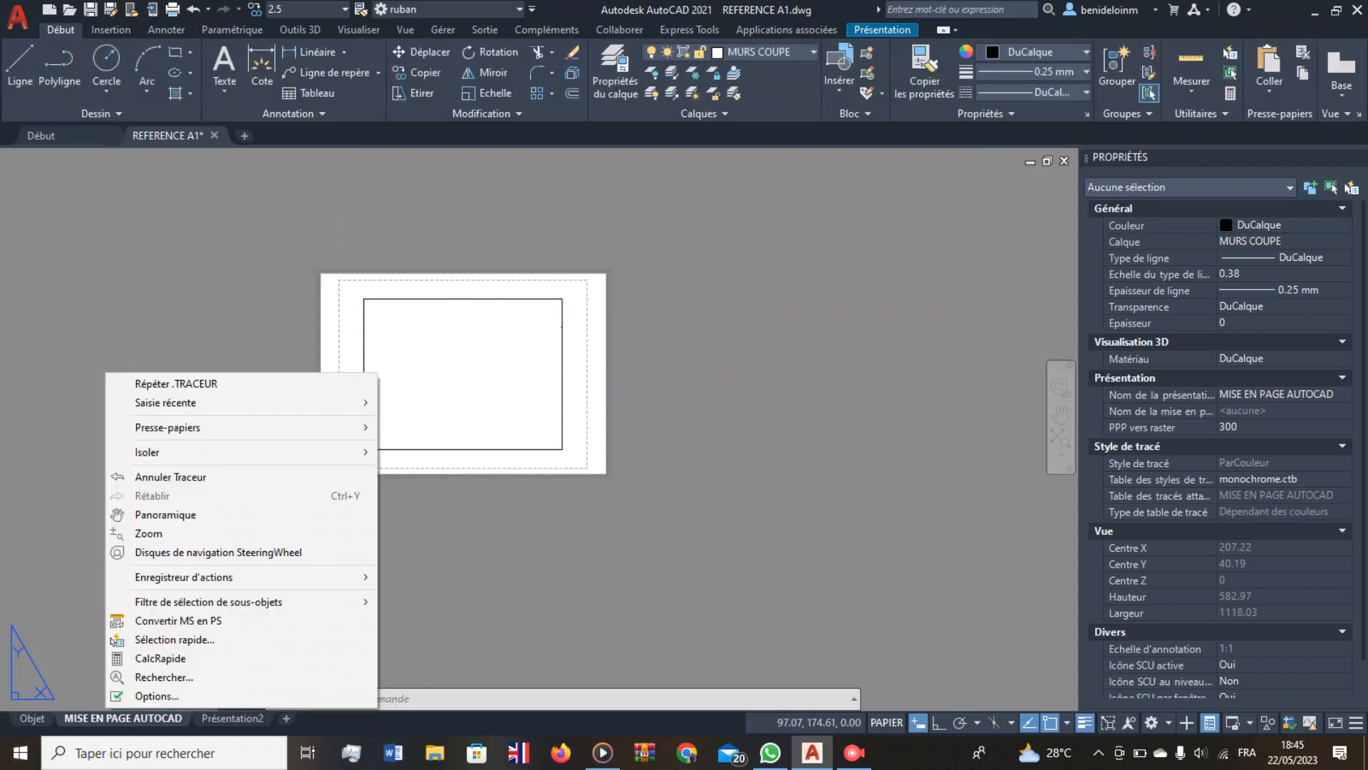
pyautogui.click(449, 573)
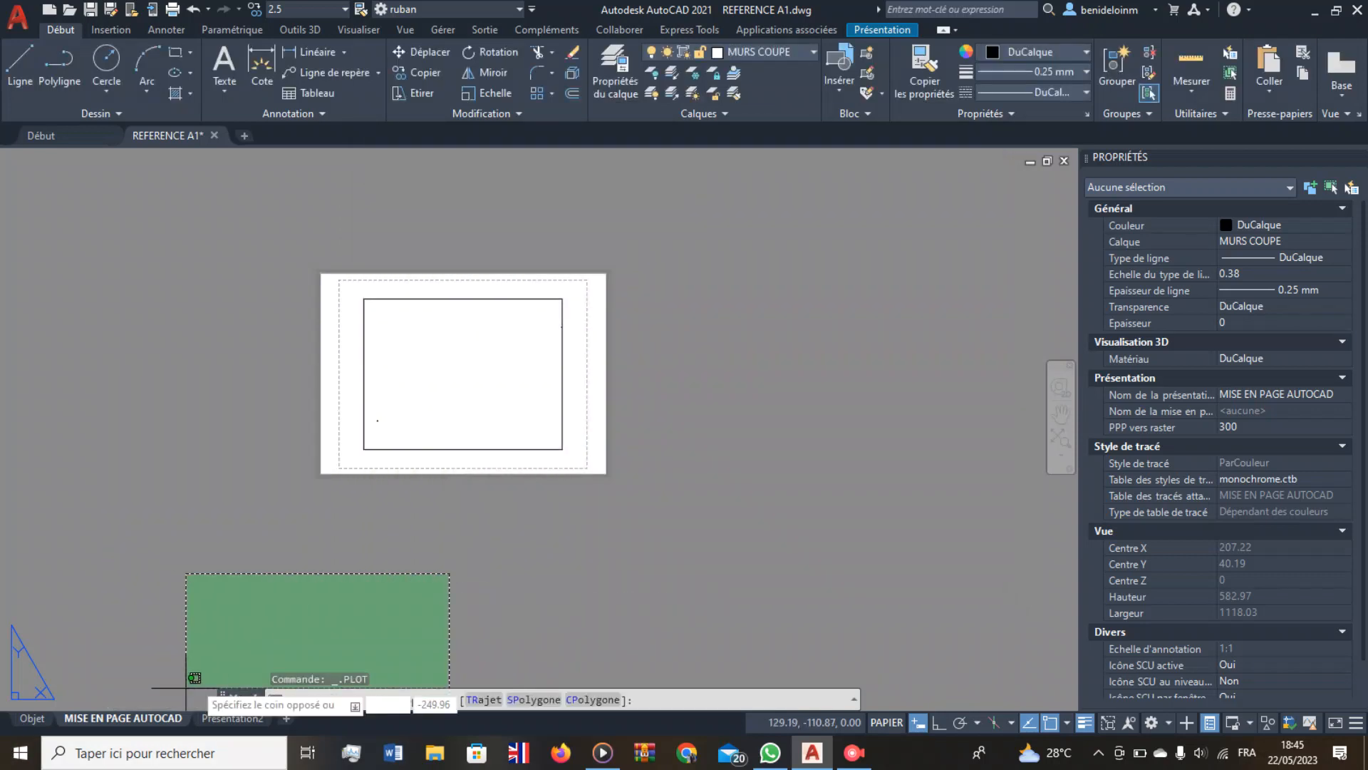
pyautogui.click(162, 565)
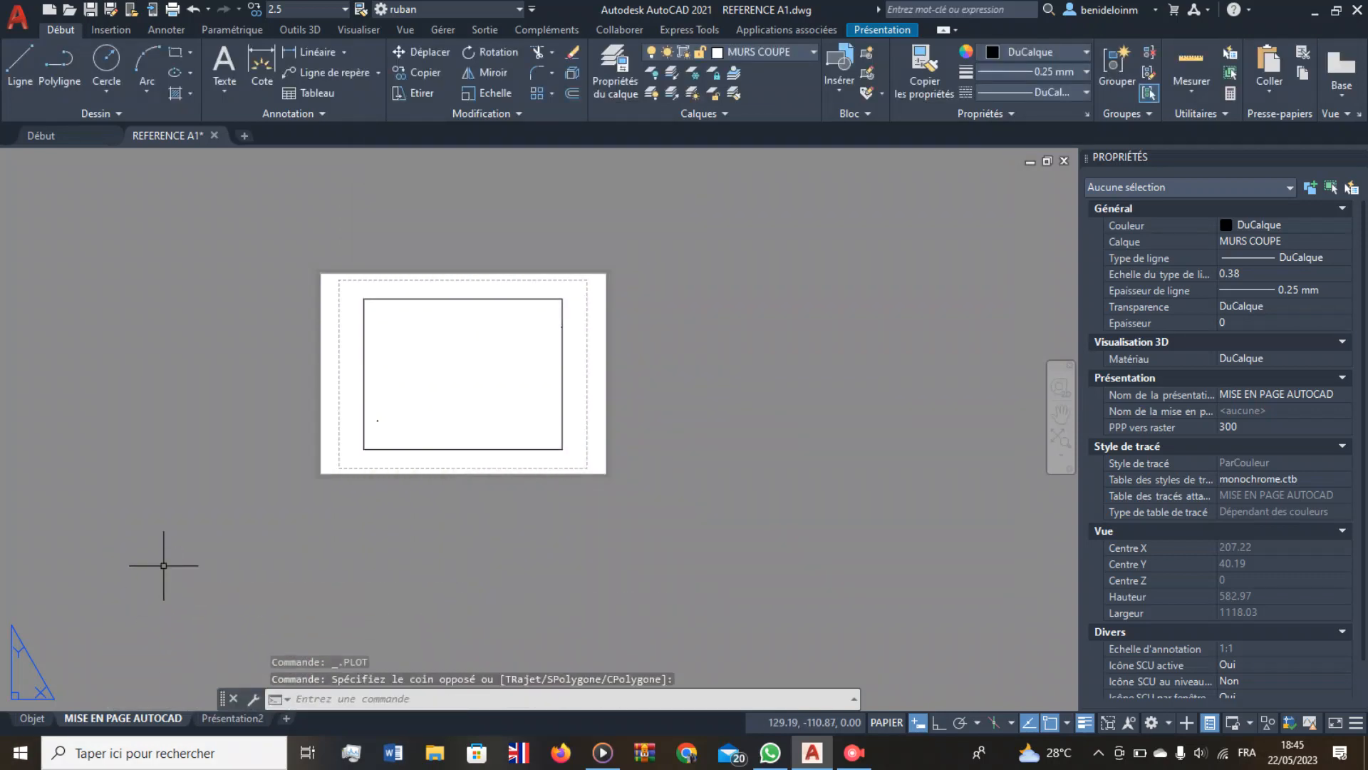
# Edit the MISE EN PAGE AUTOCAD page setup to use the DWG To PDF.pc3 plotter.
pyautogui.rightClick(144, 718)
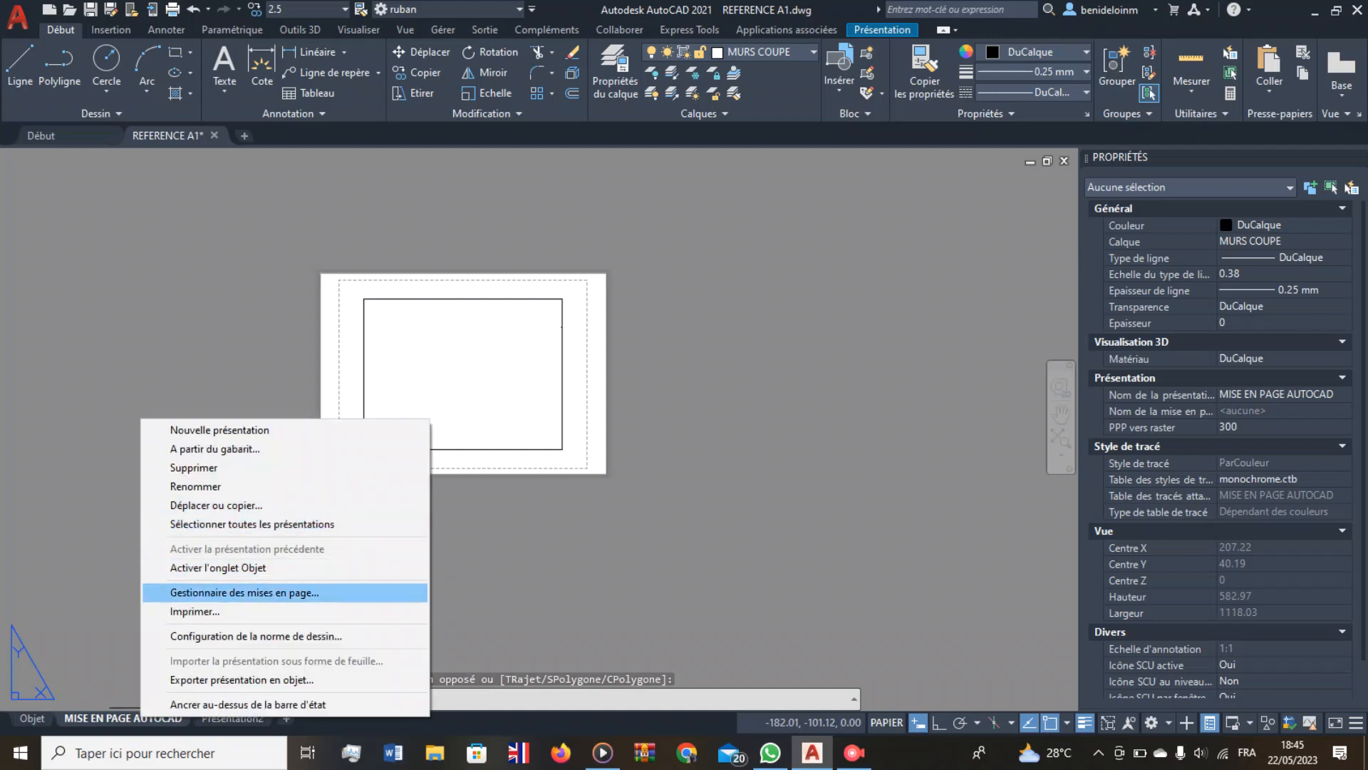
pyautogui.click(242, 593)
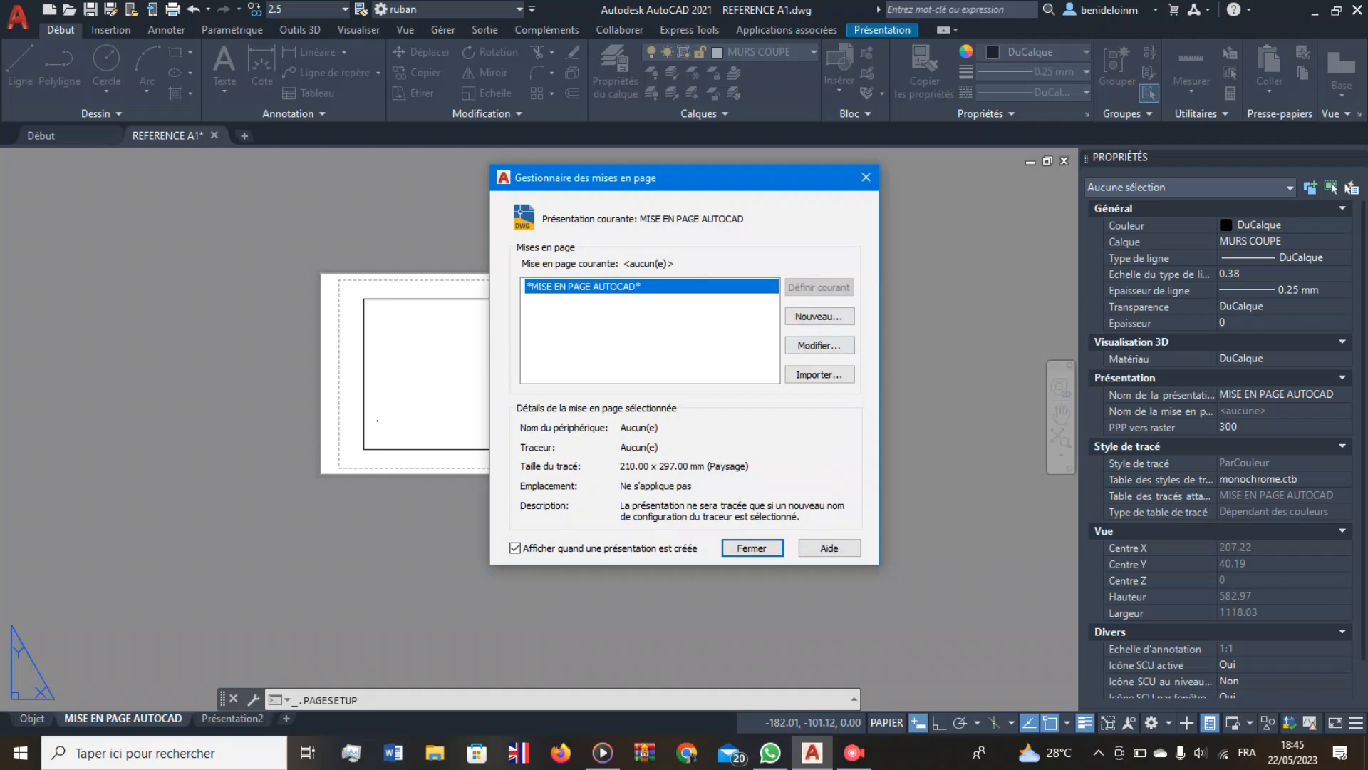
pyautogui.click(820, 344)
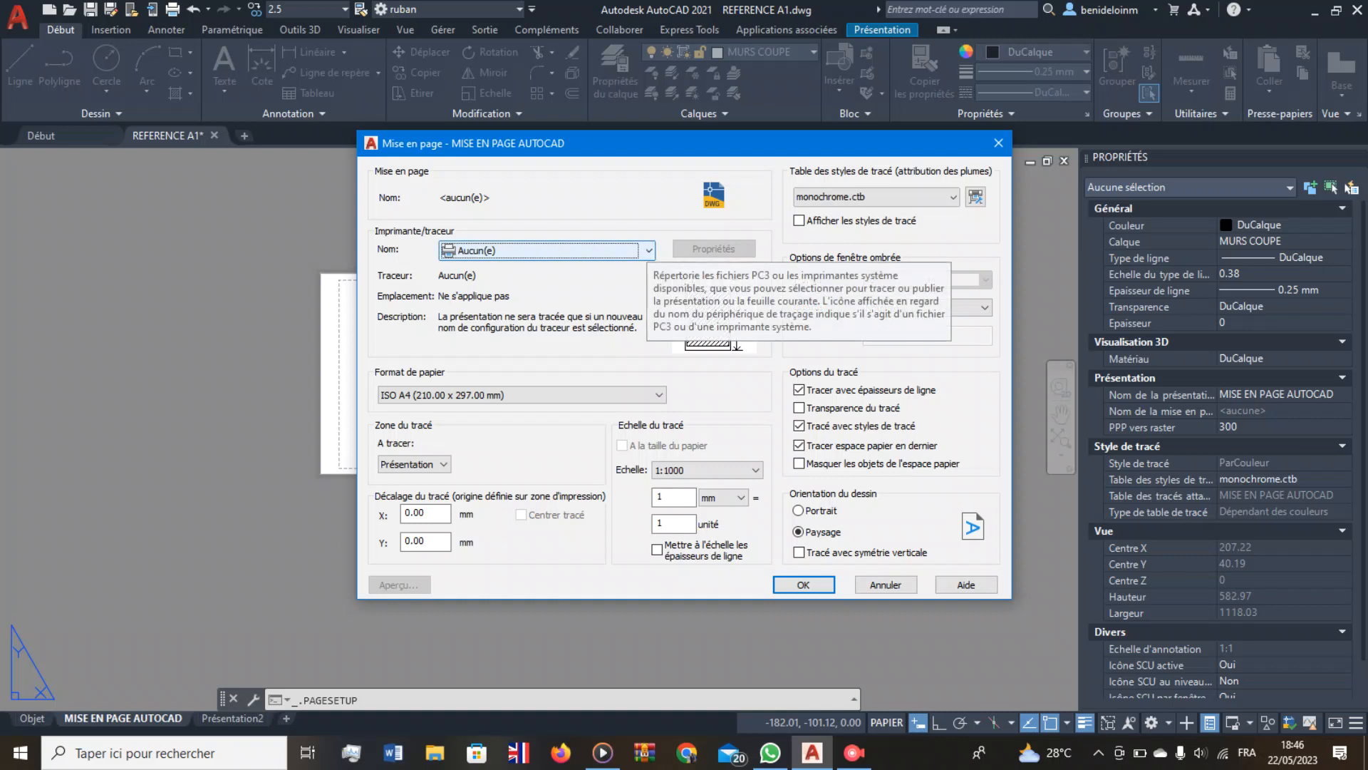
pyautogui.click(645, 251)
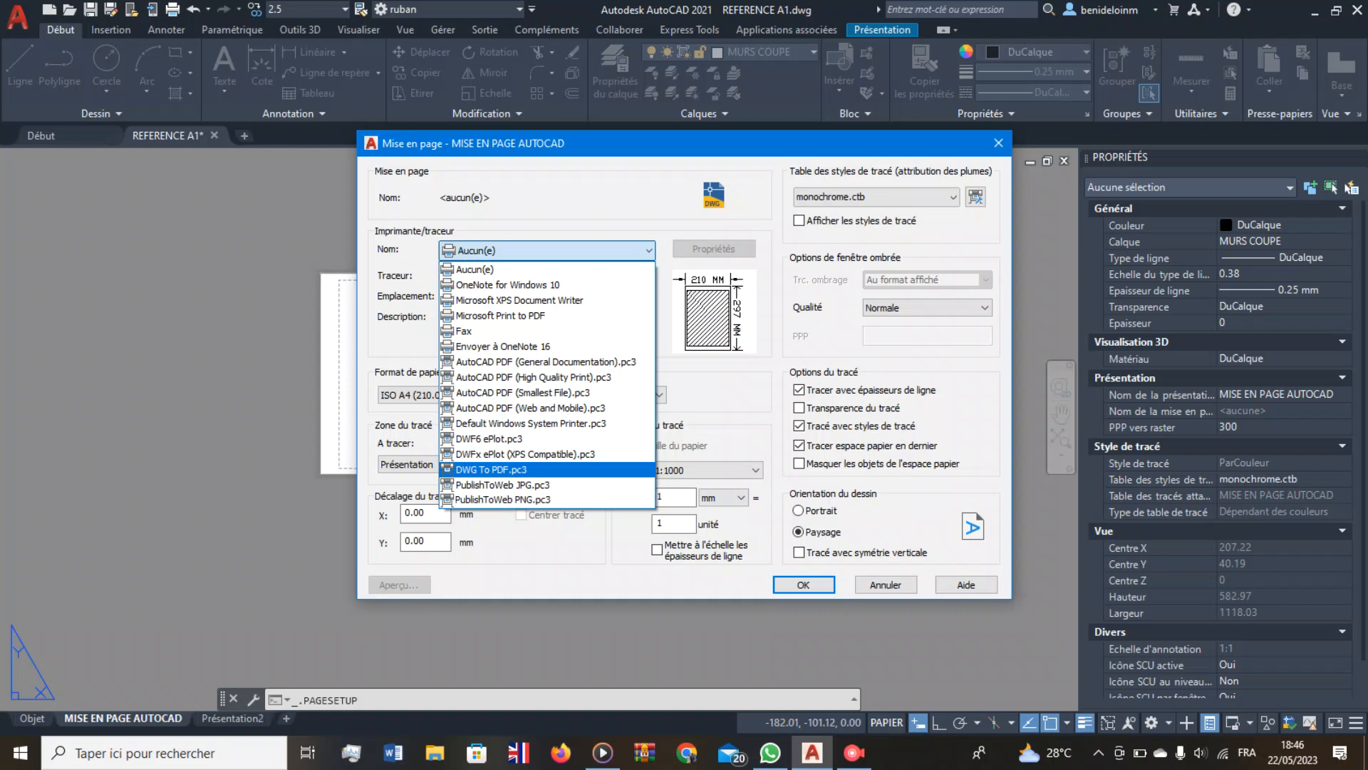
pyautogui.click(492, 469)
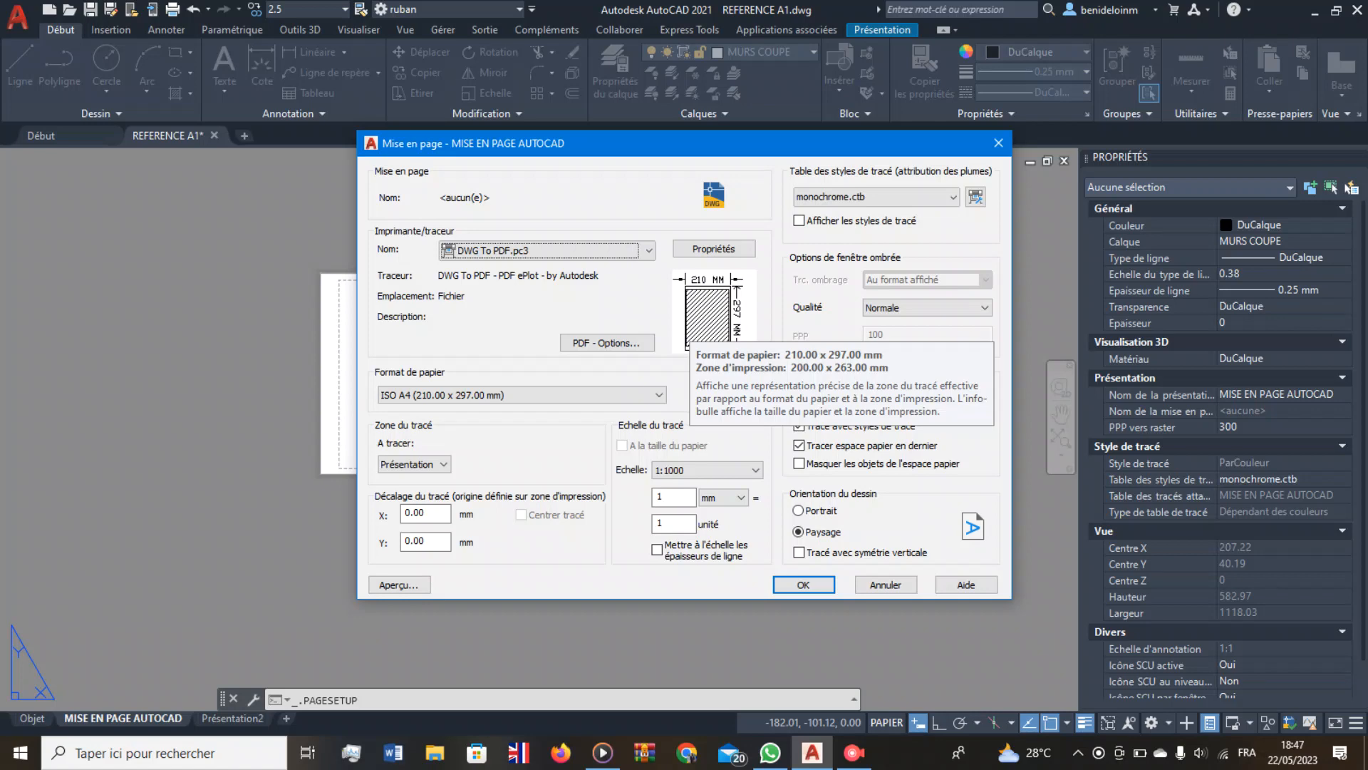
# Set the page setup's paper format to ISO A4 (297.00 x 210.00 mm).
pyautogui.click(520, 395)
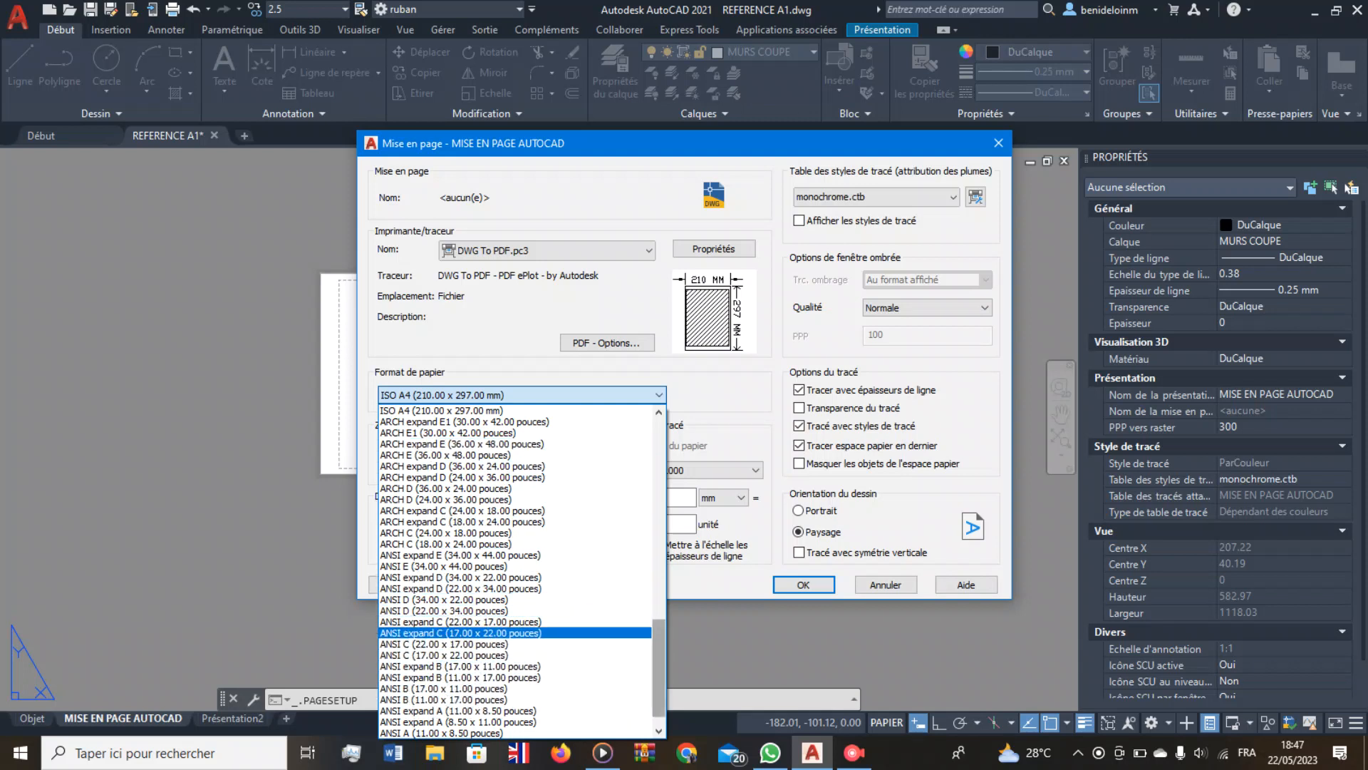
pyautogui.scroll(2, 513, 633)
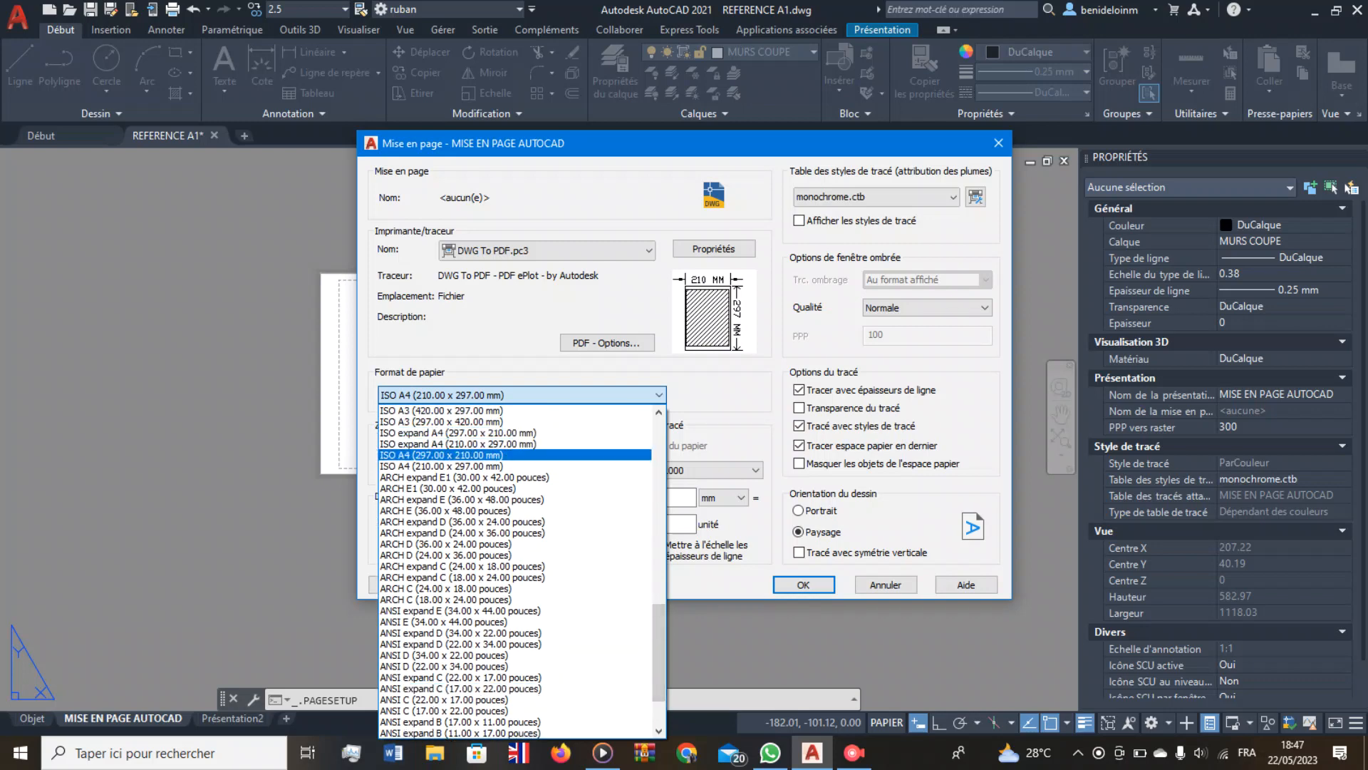
pyautogui.click(435, 456)
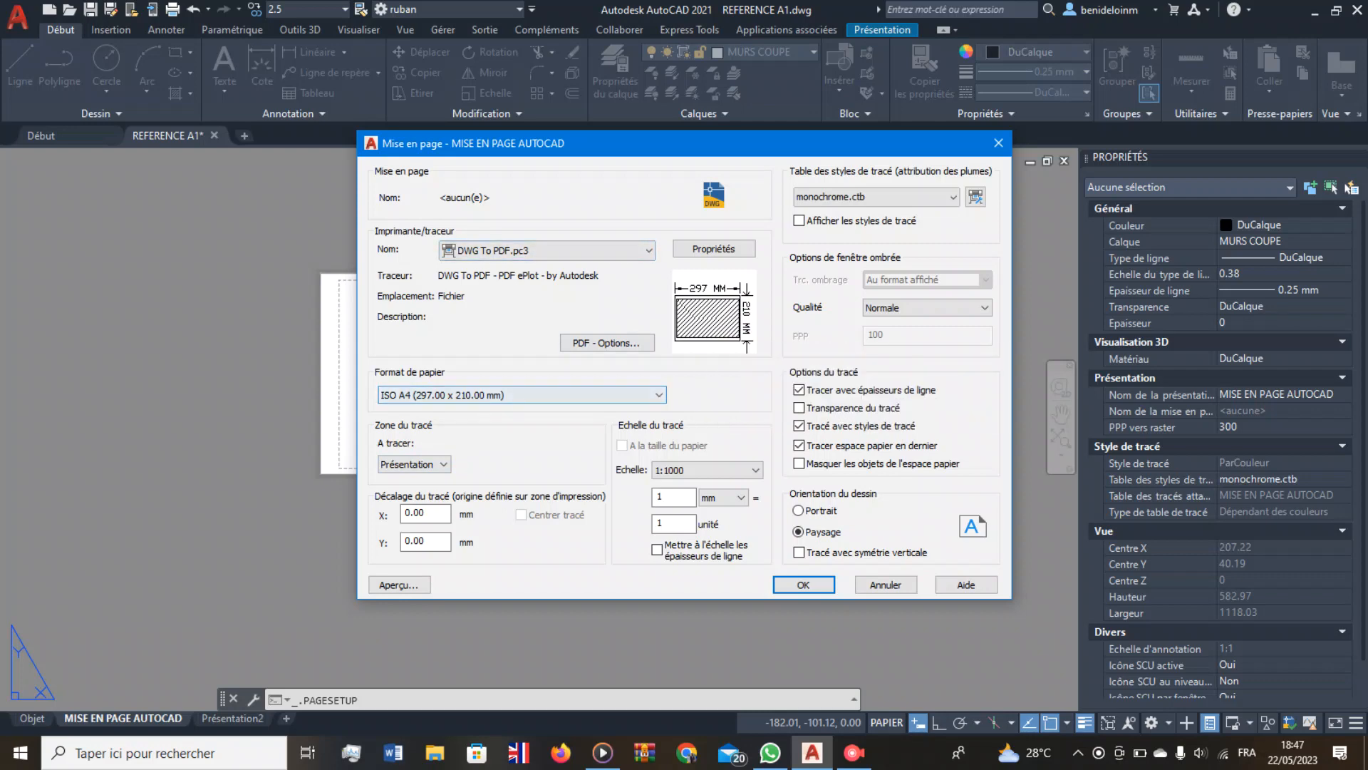
# Change the paper format to the borderless ISO full bleed A4 (297.00 x 210.00 mm).
pyautogui.click(513, 395)
pyautogui.moveTo(659, 650); pyautogui.dragTo(660, 452)
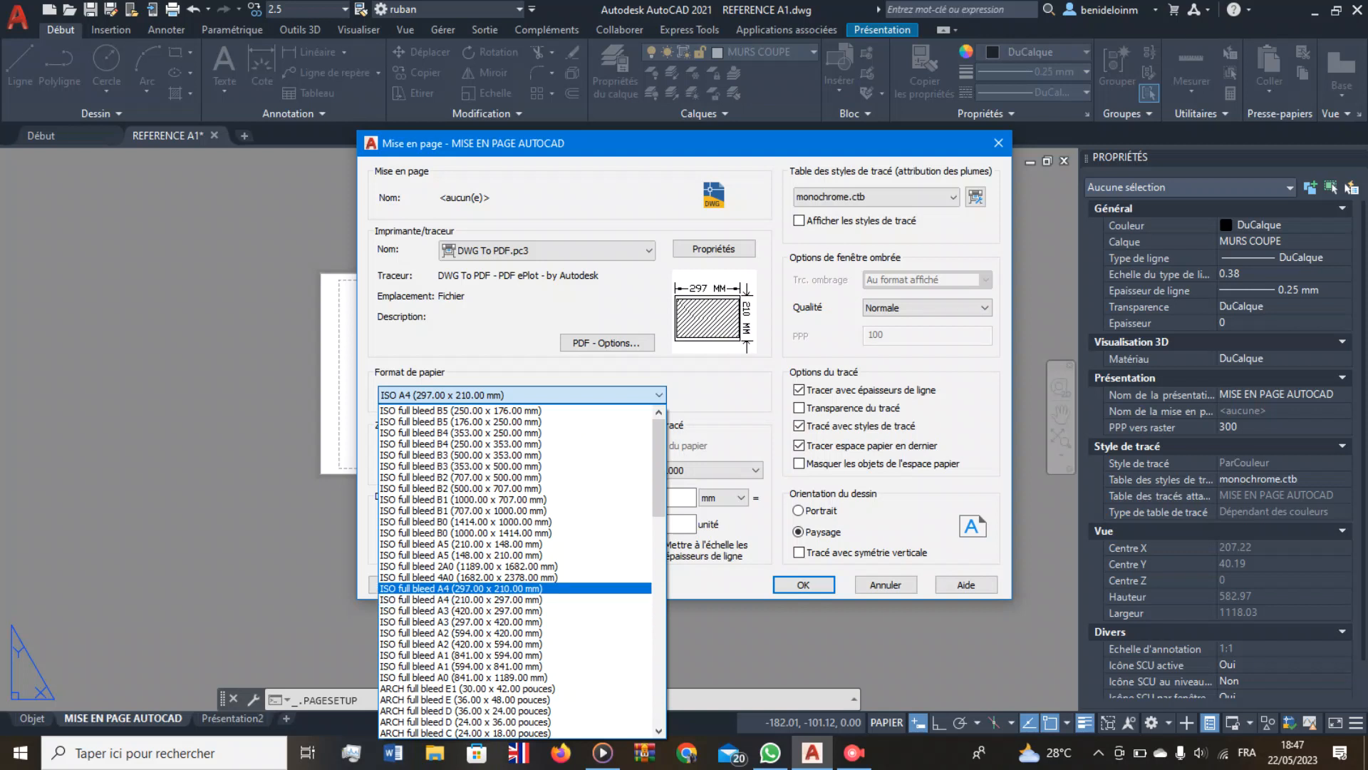
pyautogui.press('Return')
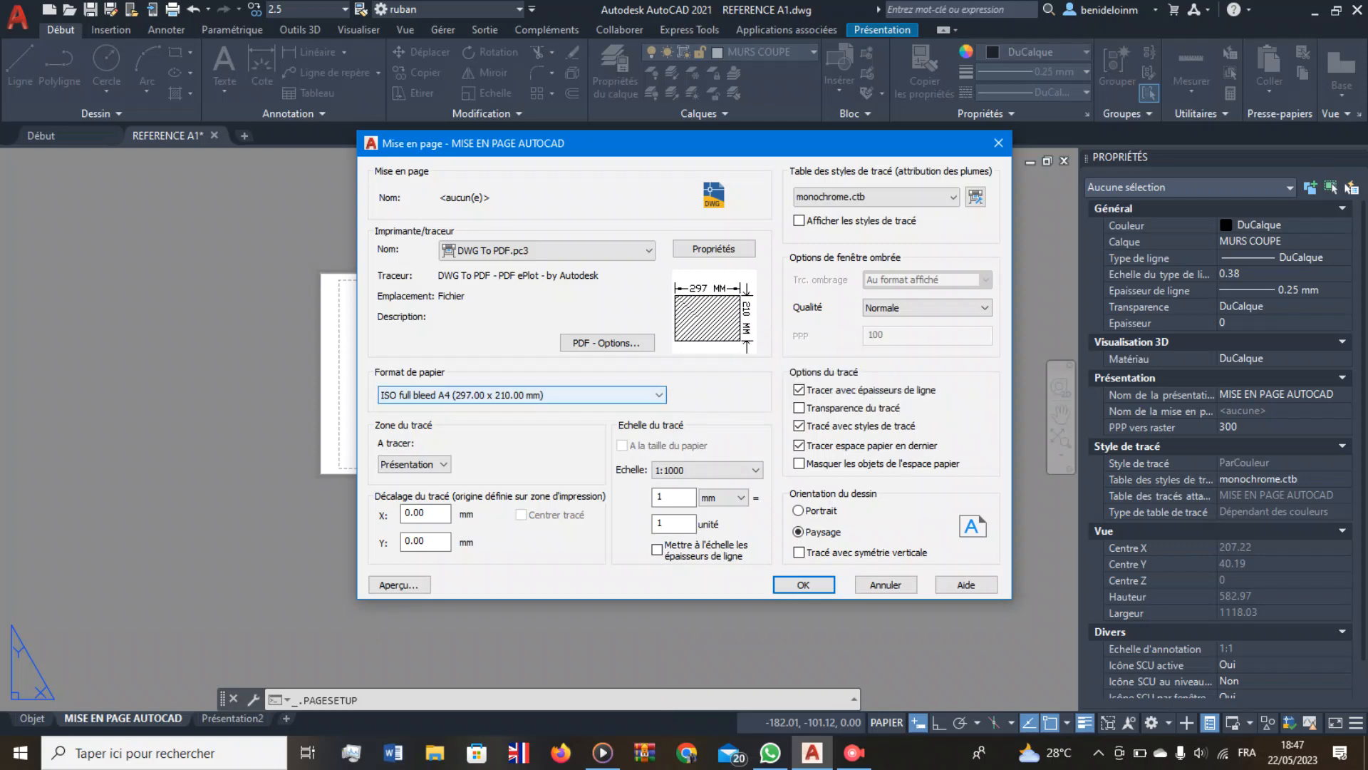
# Switch the paper format back to ISO A4 (297.00 x 210.00 mm) and check its printable area.
pyautogui.click(644, 395)
pyautogui.scroll(5, 515, 570)
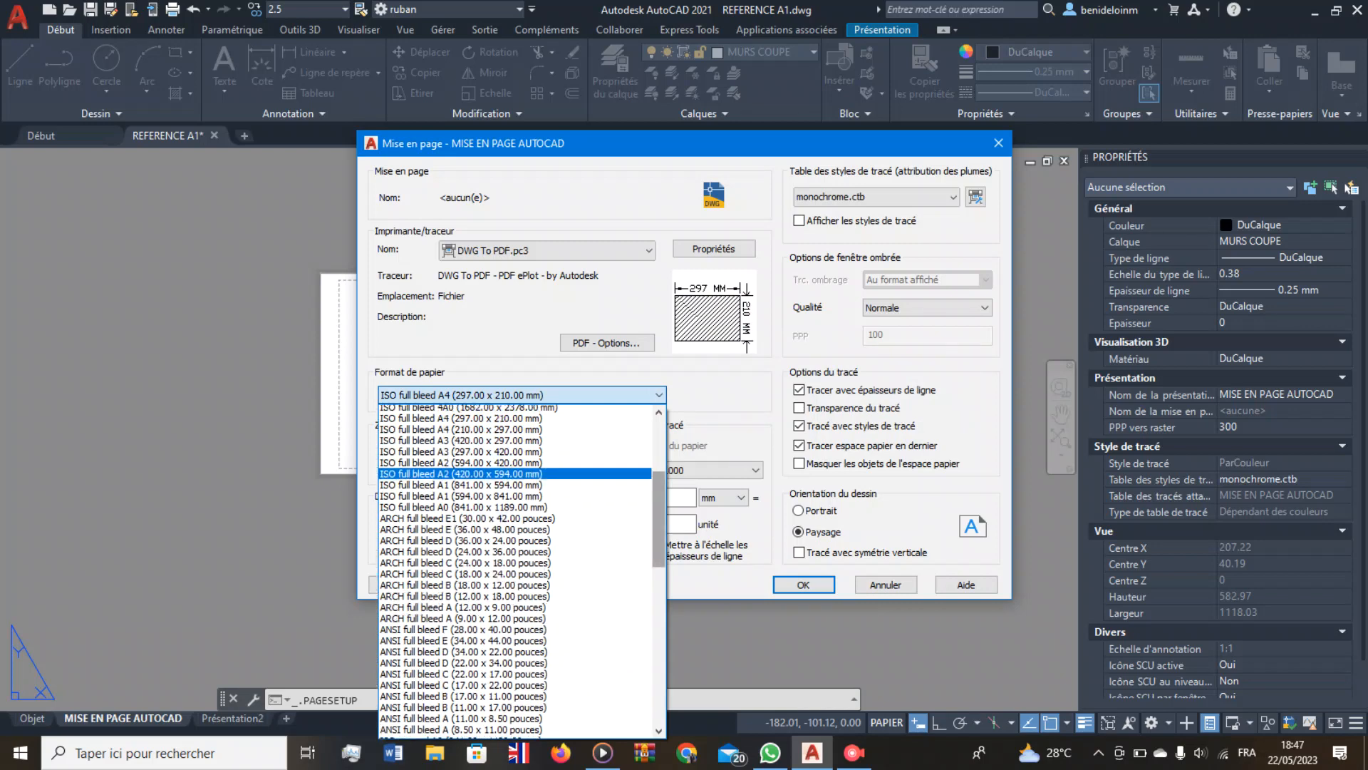
pyautogui.scroll(-15, 515, 570)
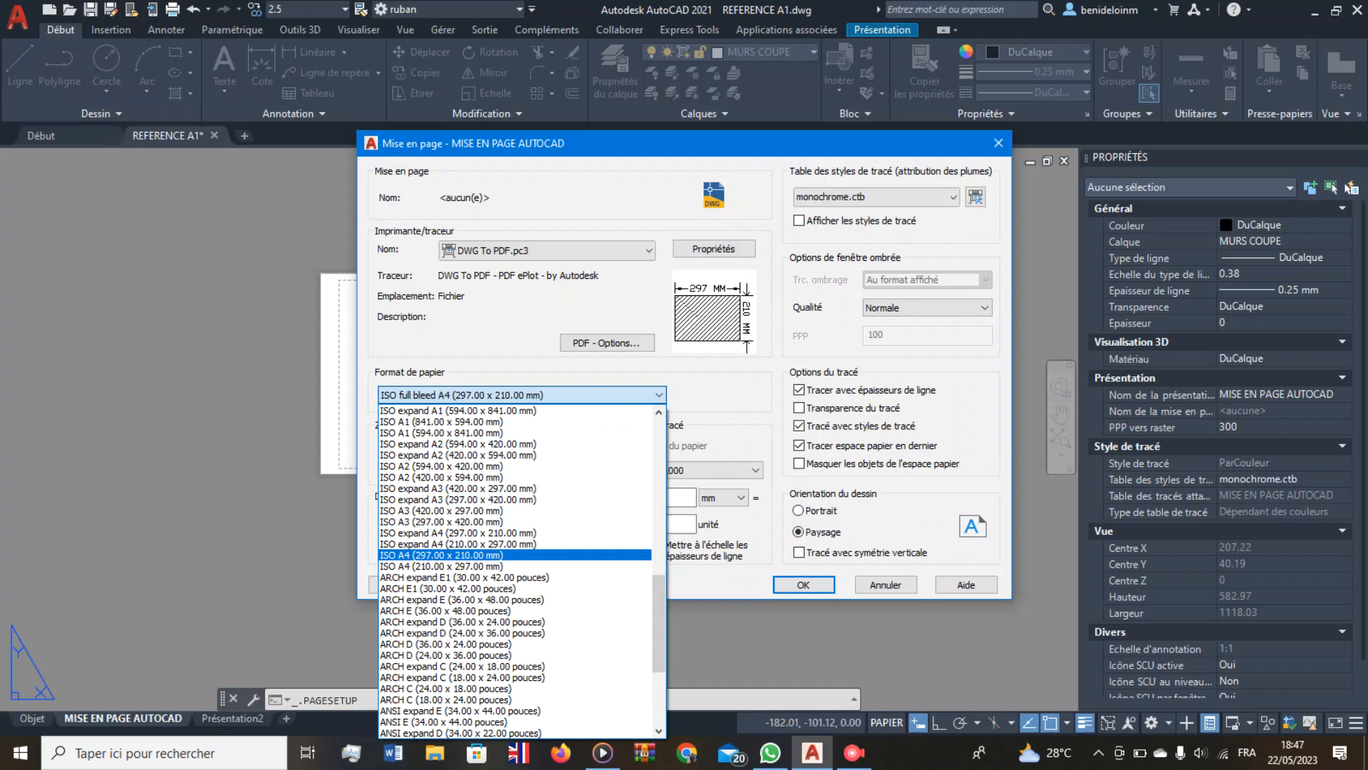
pyautogui.click(442, 554)
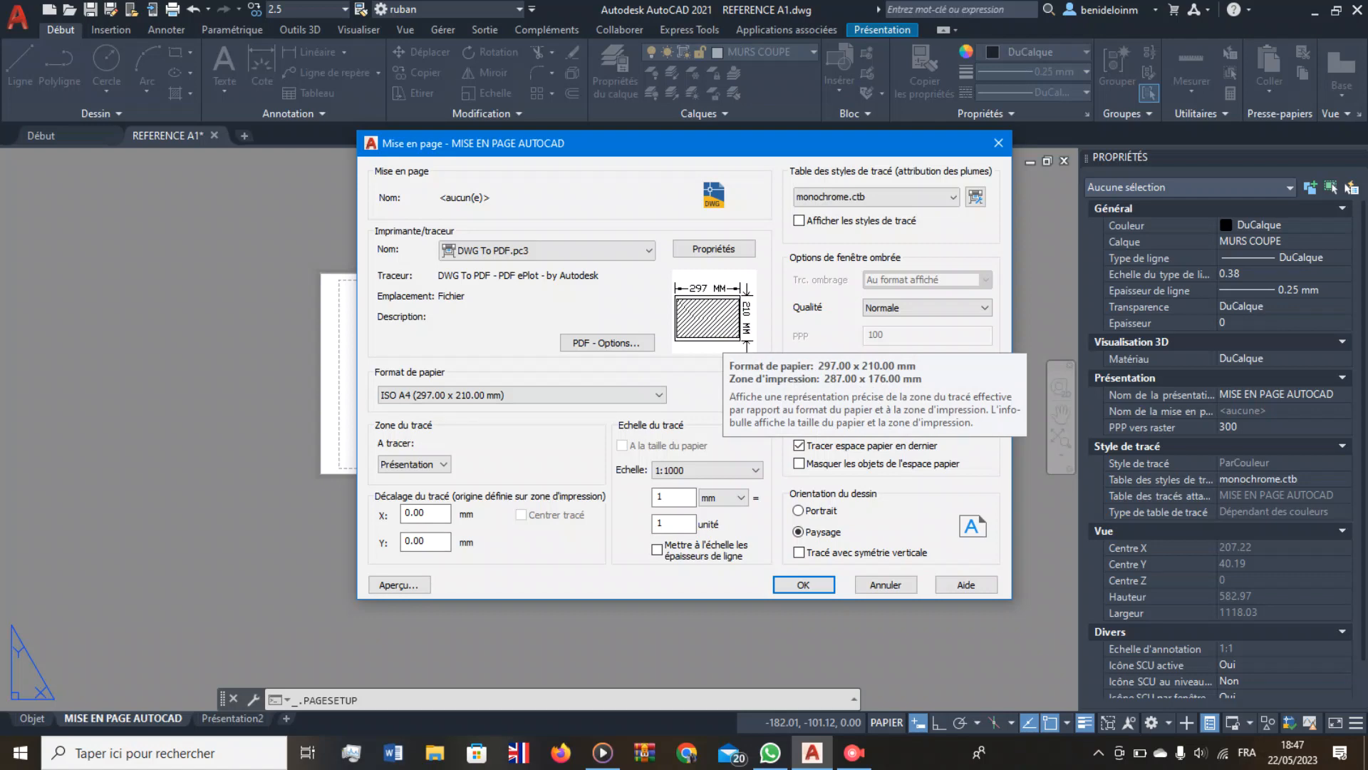
# Set the paper format to ISO full bleed A4 (297.00 x 210.00 mm).
pyautogui.click(641, 395)
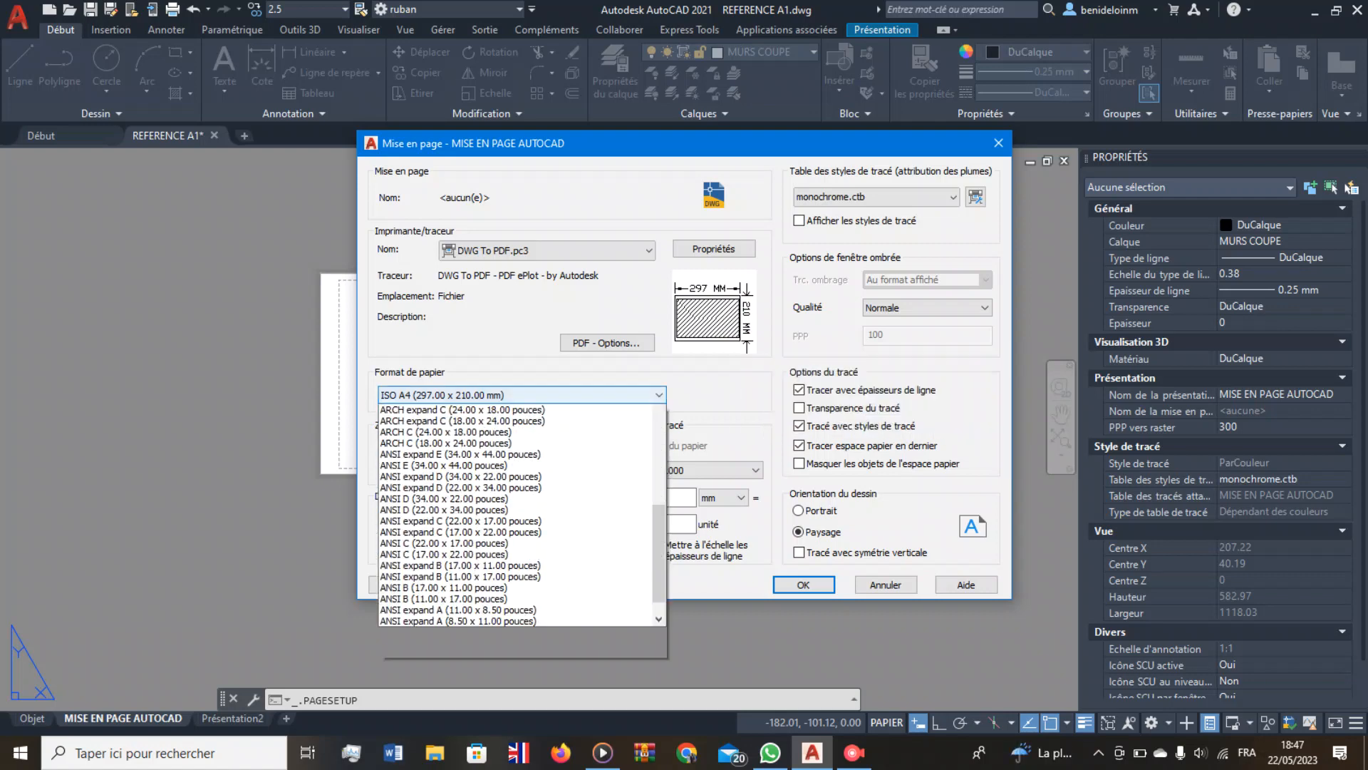
pyautogui.scroll(10, 513, 570)
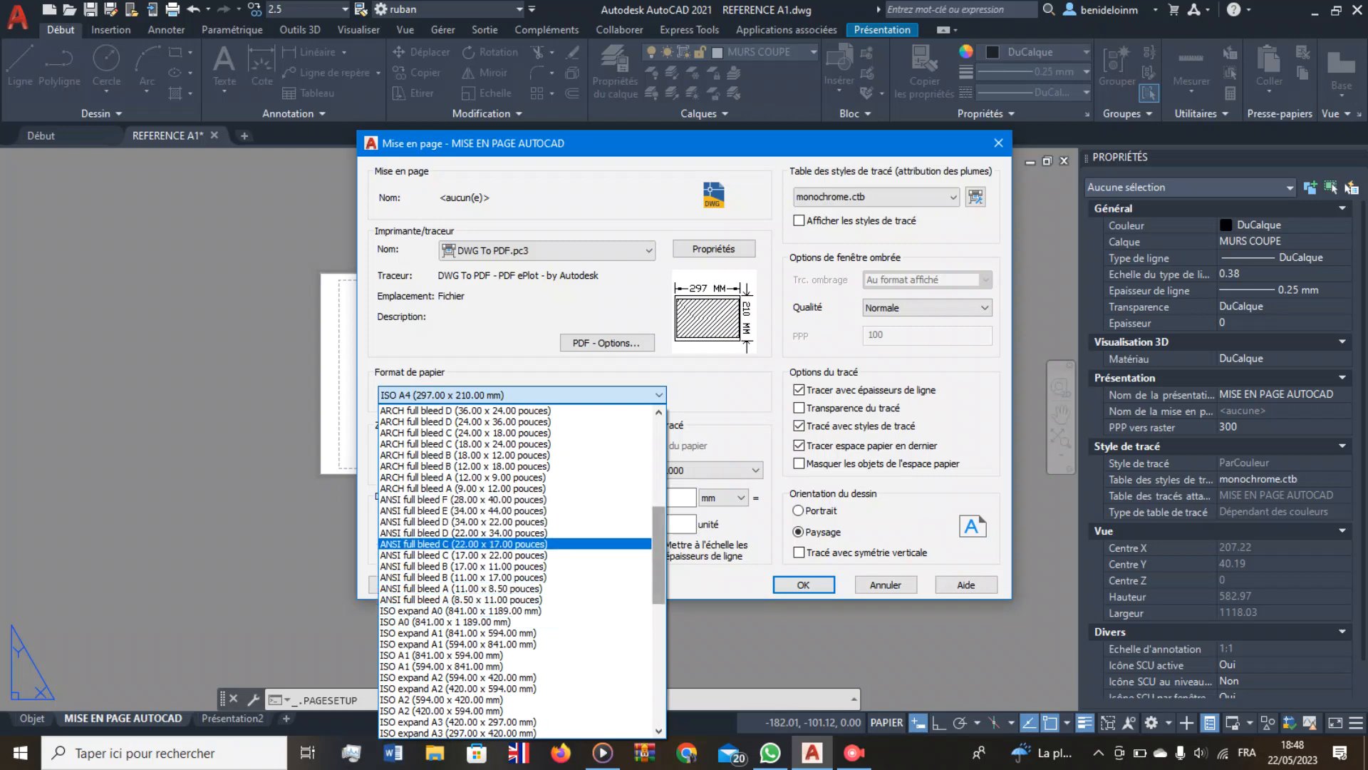
pyautogui.scroll(4, 515, 573)
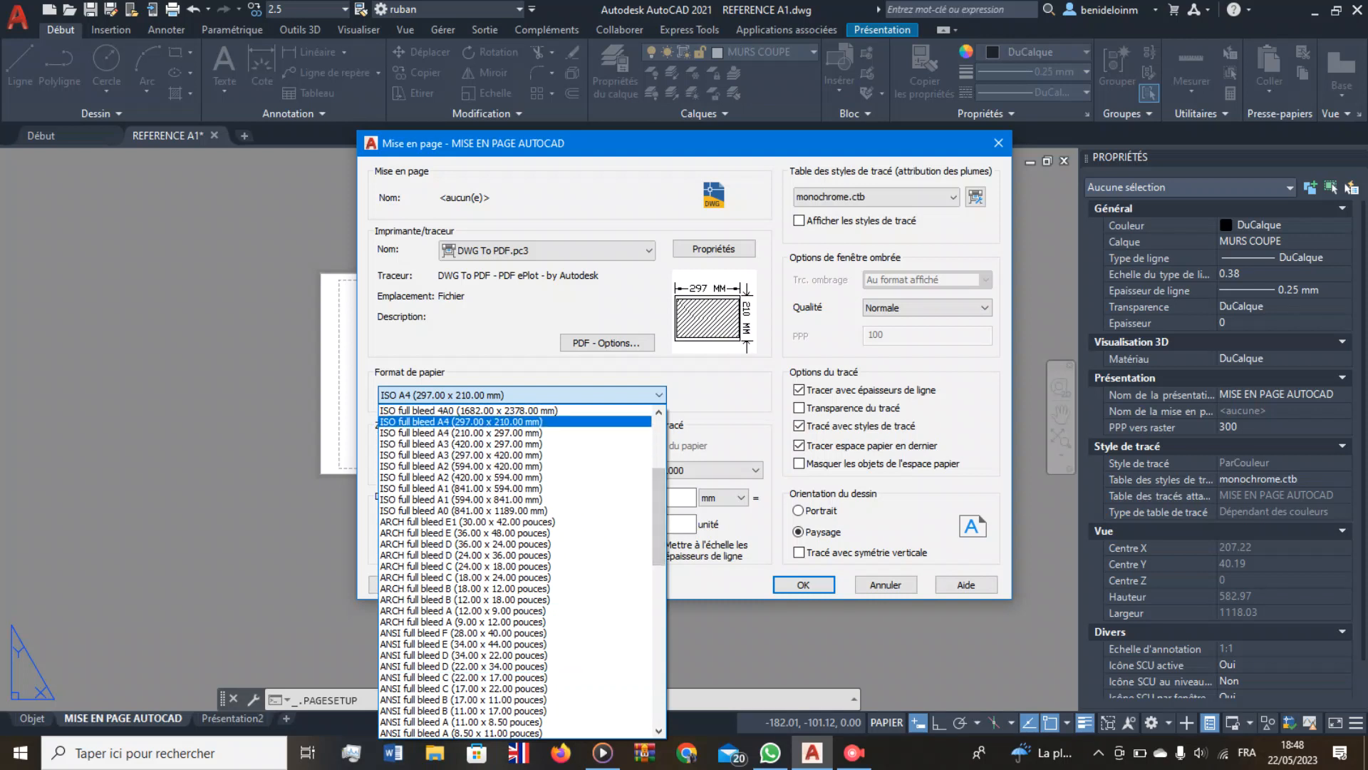
pyautogui.click(498, 422)
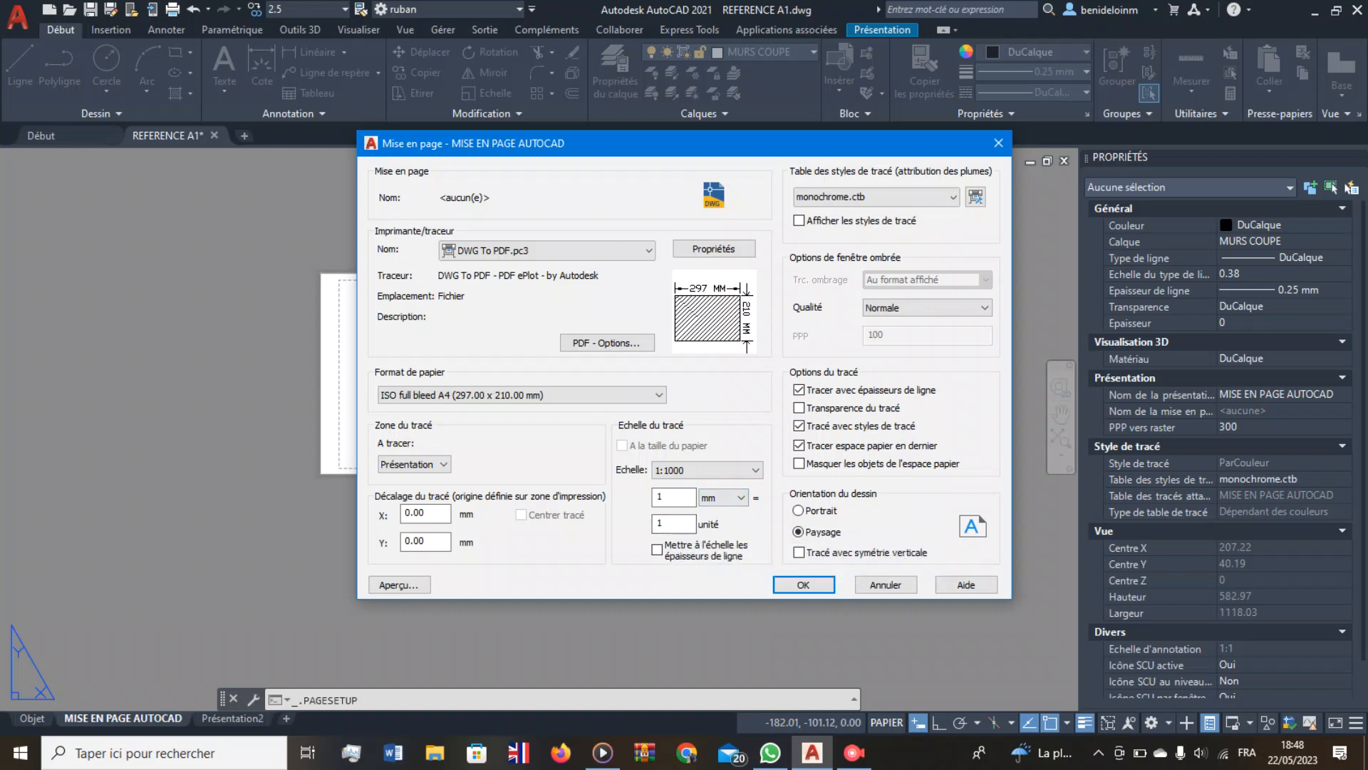
# Set the page setup's plot scale to 1000 mm = 1 unit and its plot style table to monochrome.ctb, and apply the setup.
pyautogui.click(671, 498)
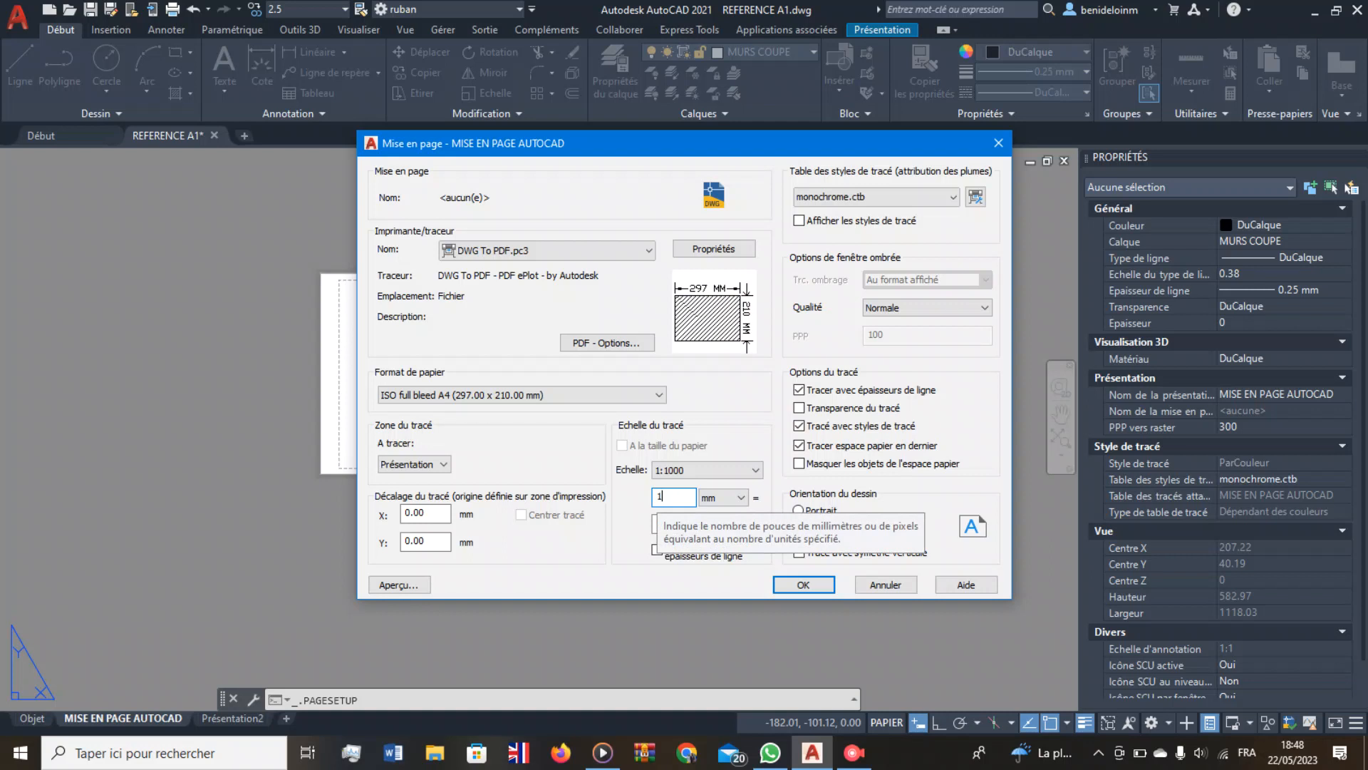
pyautogui.write('000')
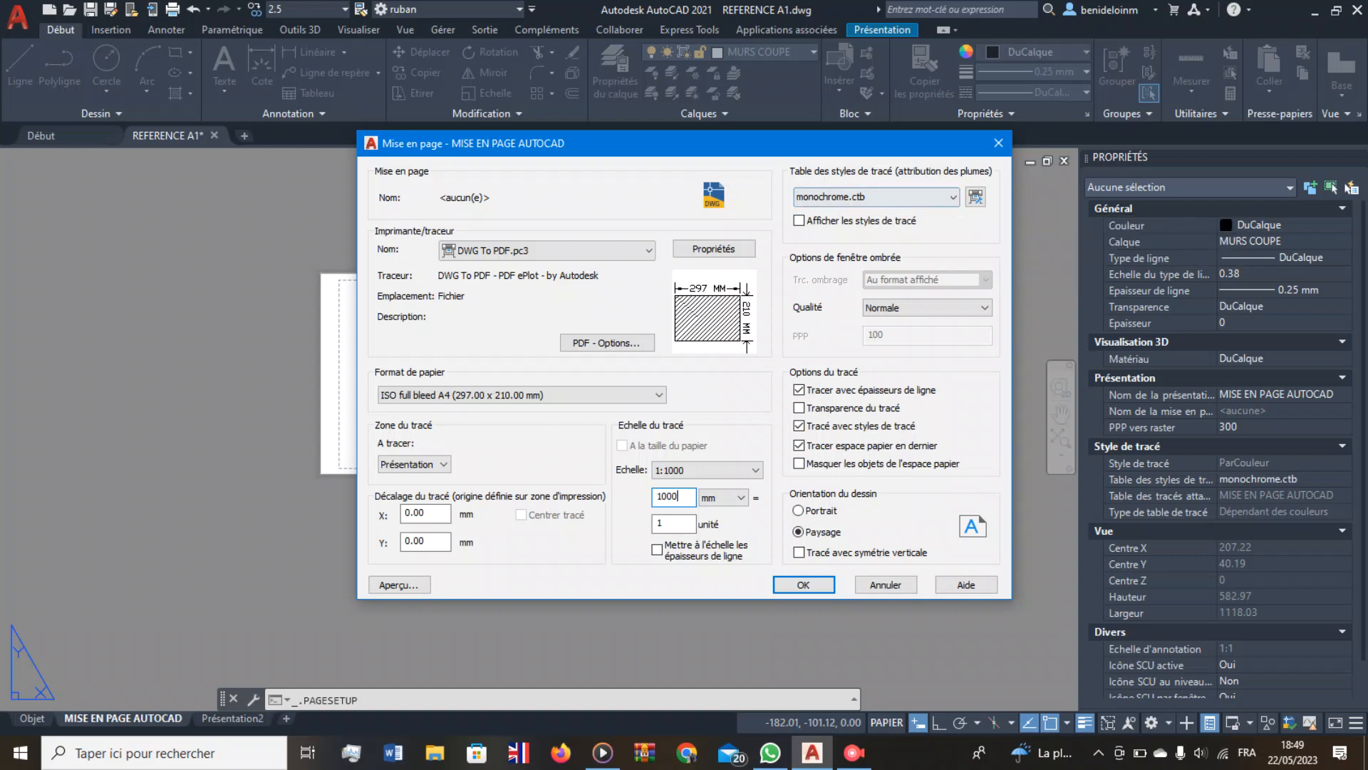
pyautogui.click(877, 197)
pyautogui.click(876, 214)
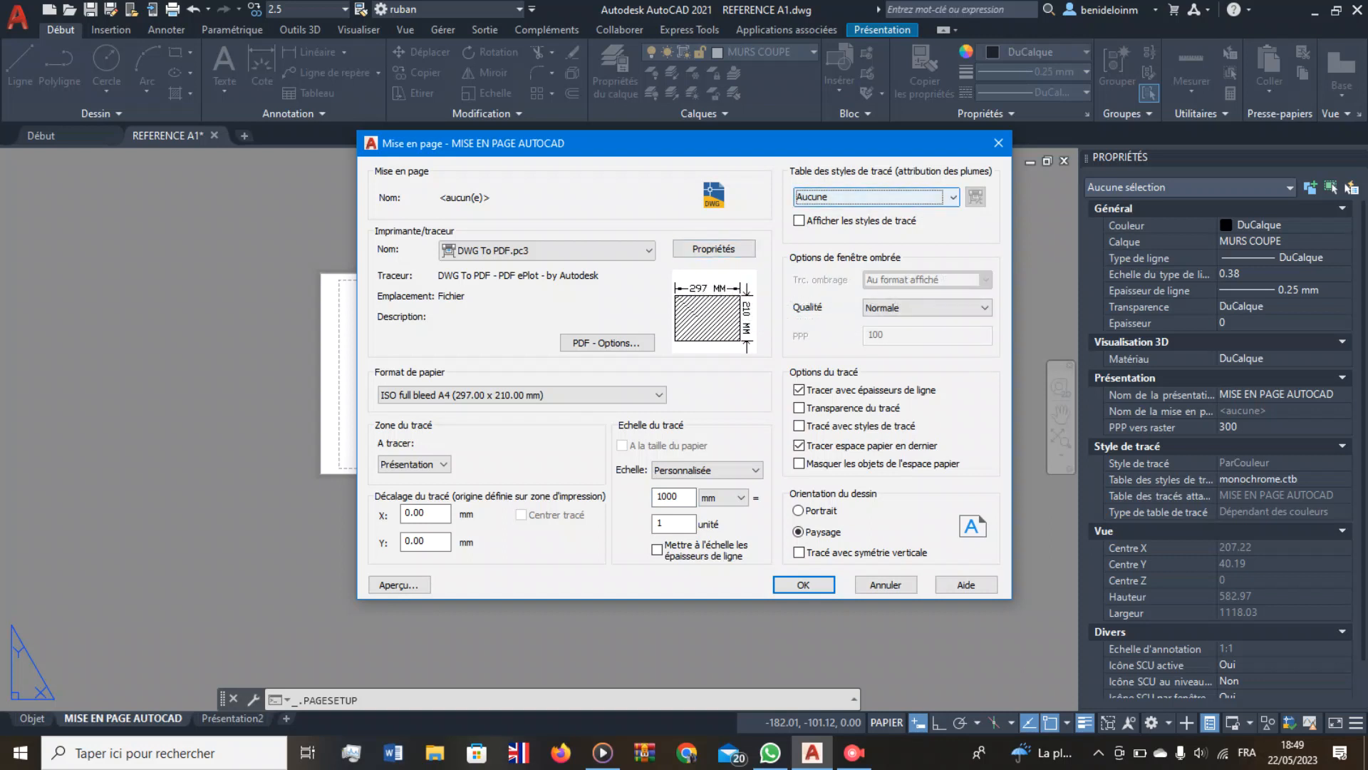
pyautogui.click(876, 197)
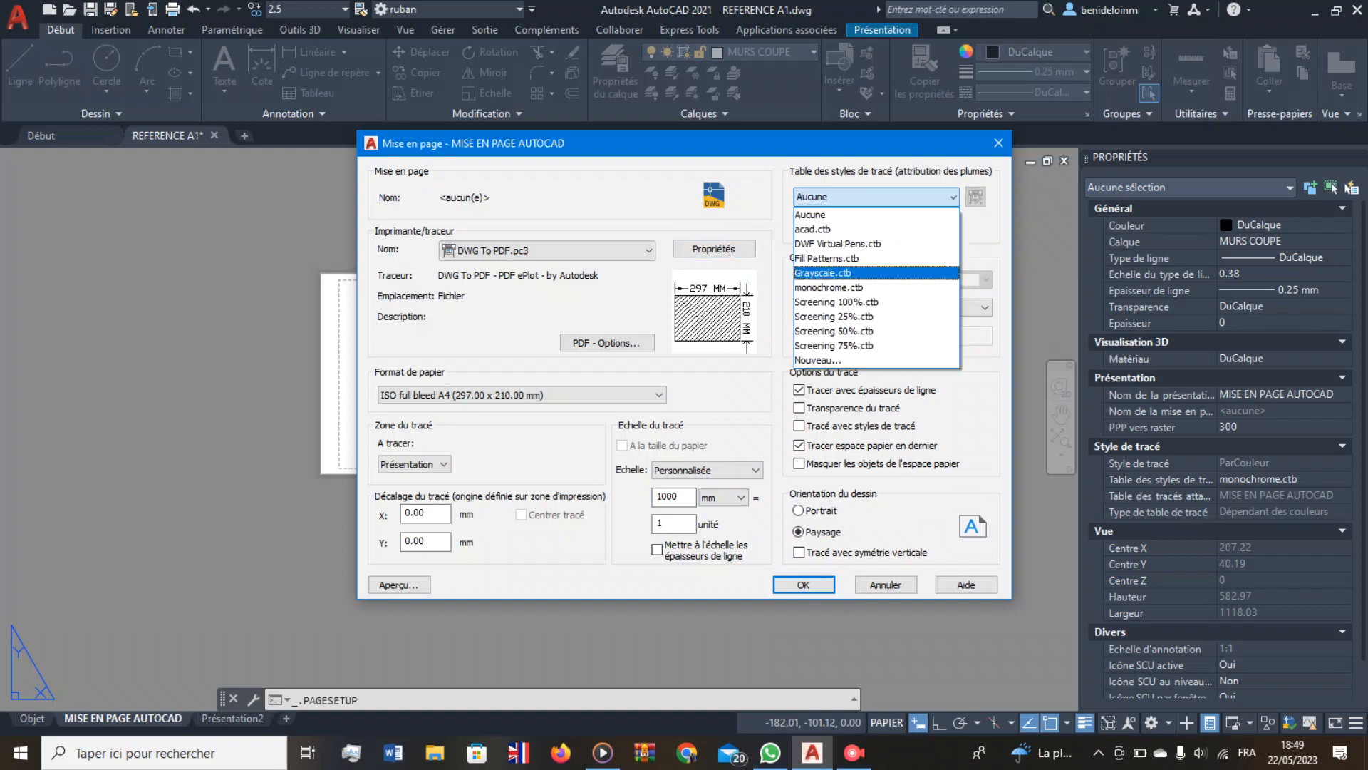
pyautogui.click(877, 287)
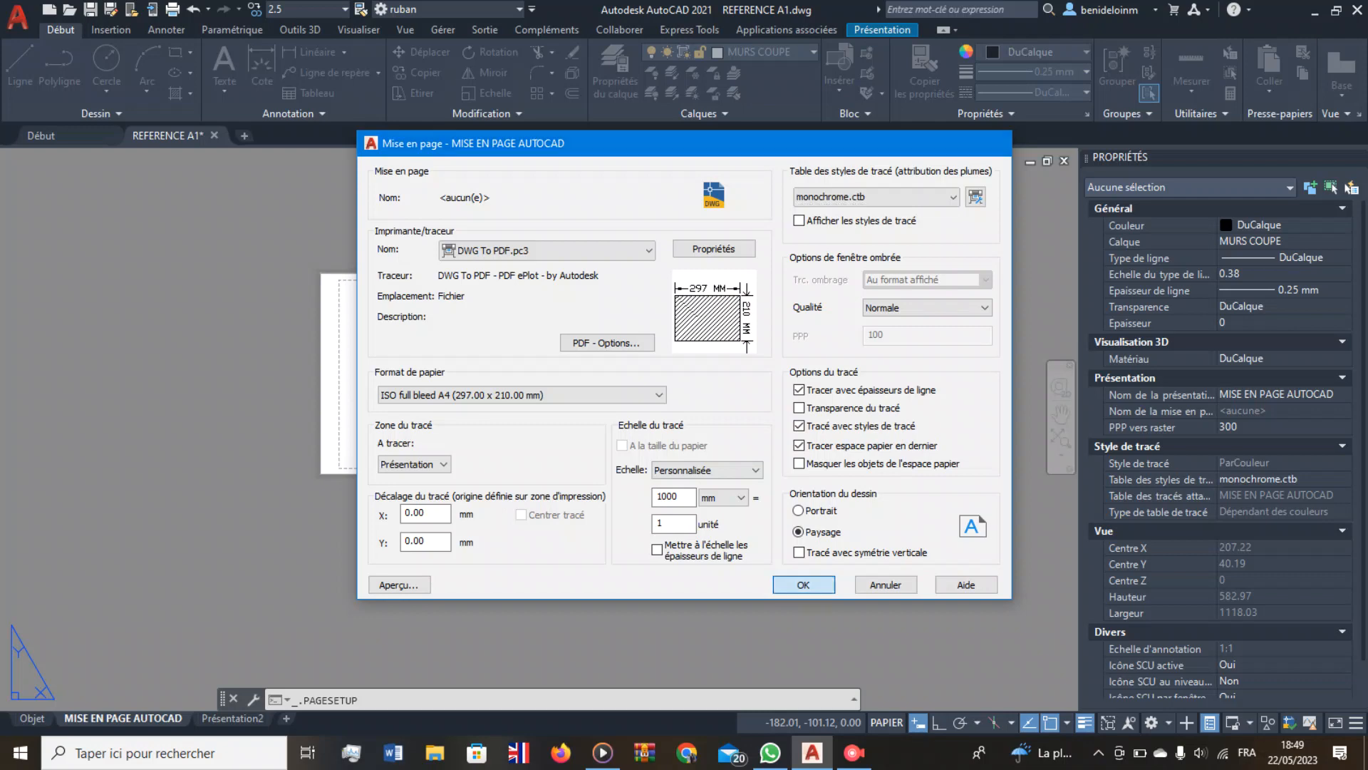
pyautogui.press('Return')
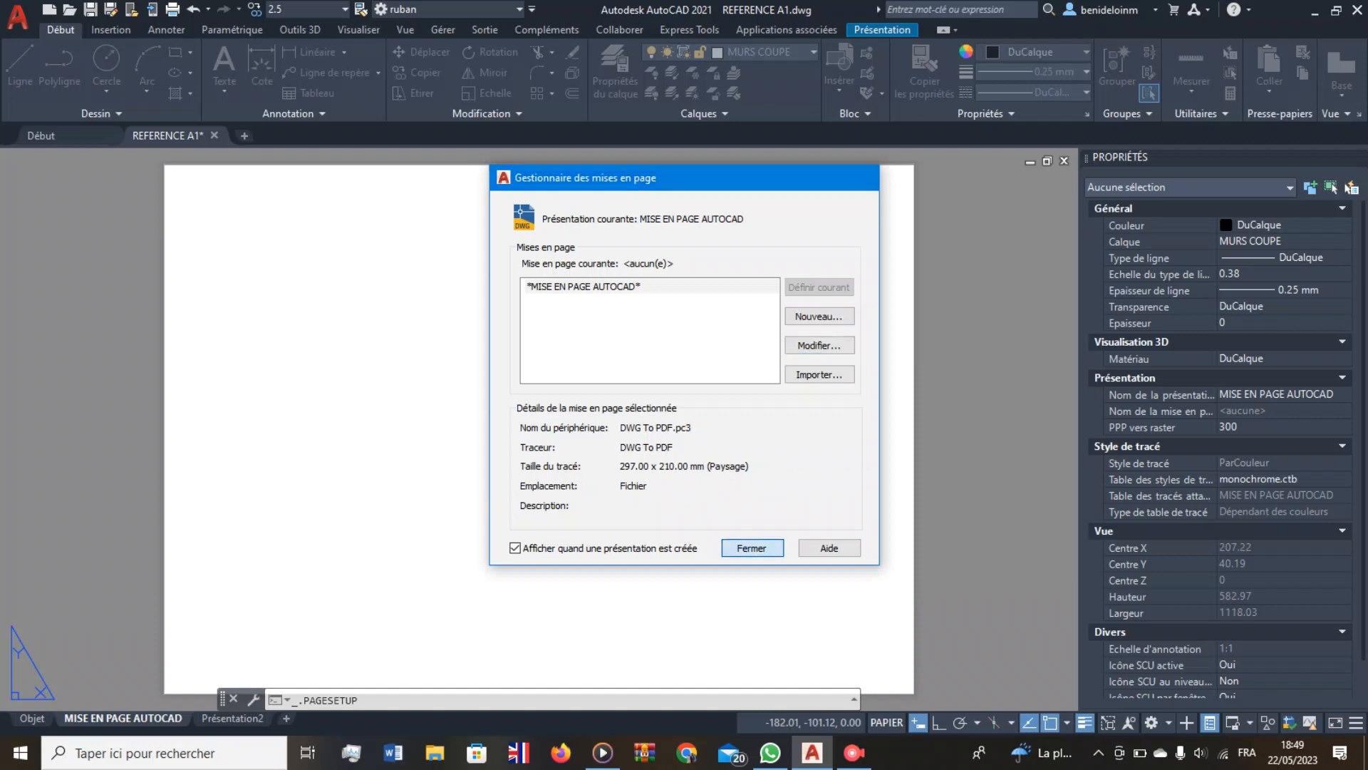
pyautogui.click(745, 546)
pyautogui.scroll(-3, 511, 549)
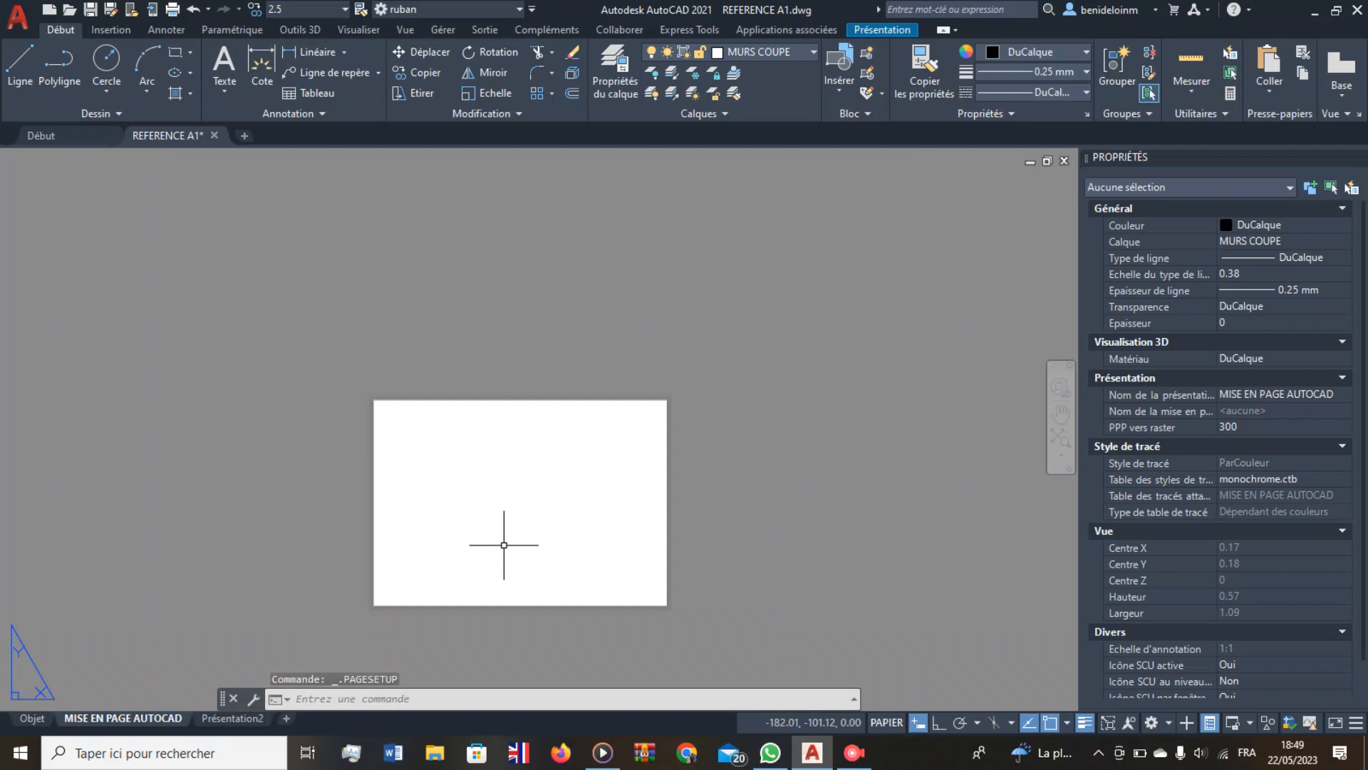
pyautogui.scroll(3, 504, 545)
pyautogui.scroll(-2, 502, 545)
pyautogui.moveTo(497, 545); pyautogui.dragTo(498, 476, button='middle')
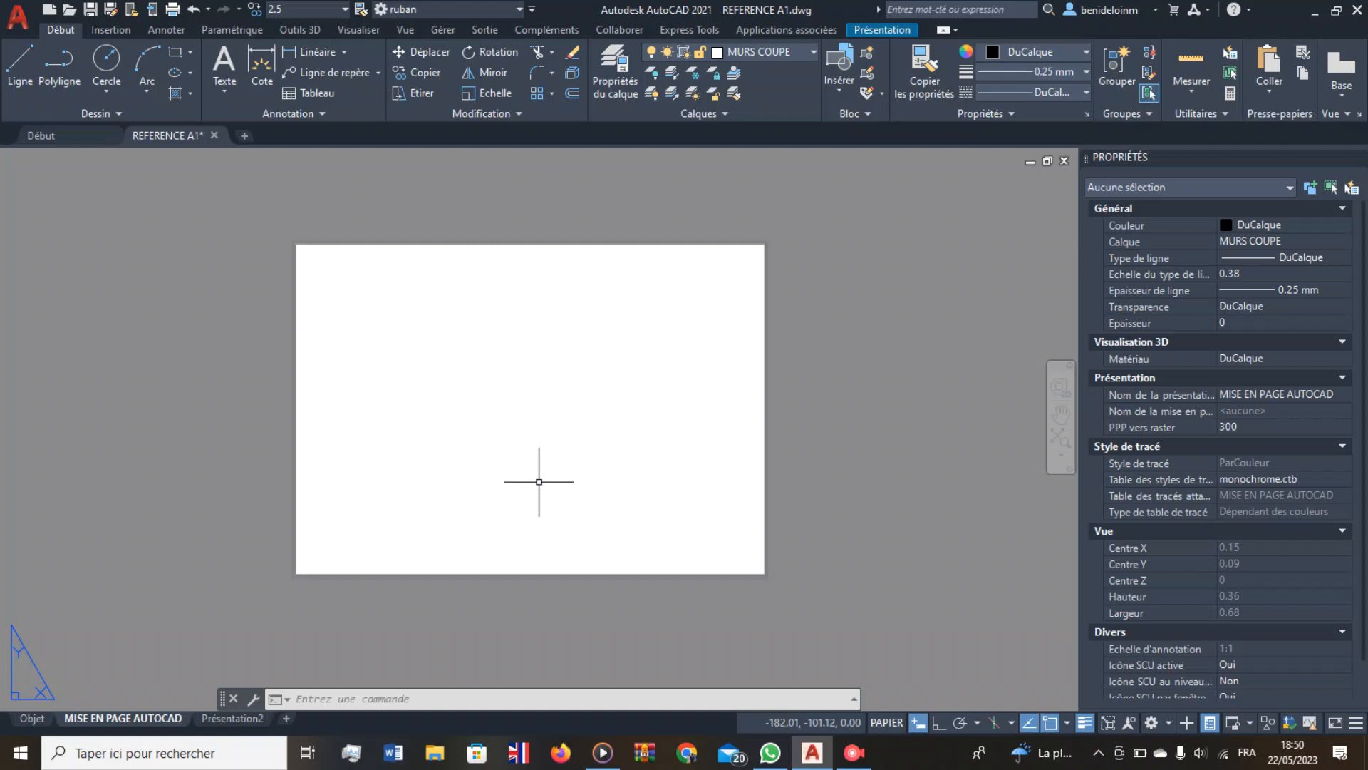
# Try a rectangular layout viewport on the sheet with FMULT, and undo it.
pyautogui.write('FMULT')
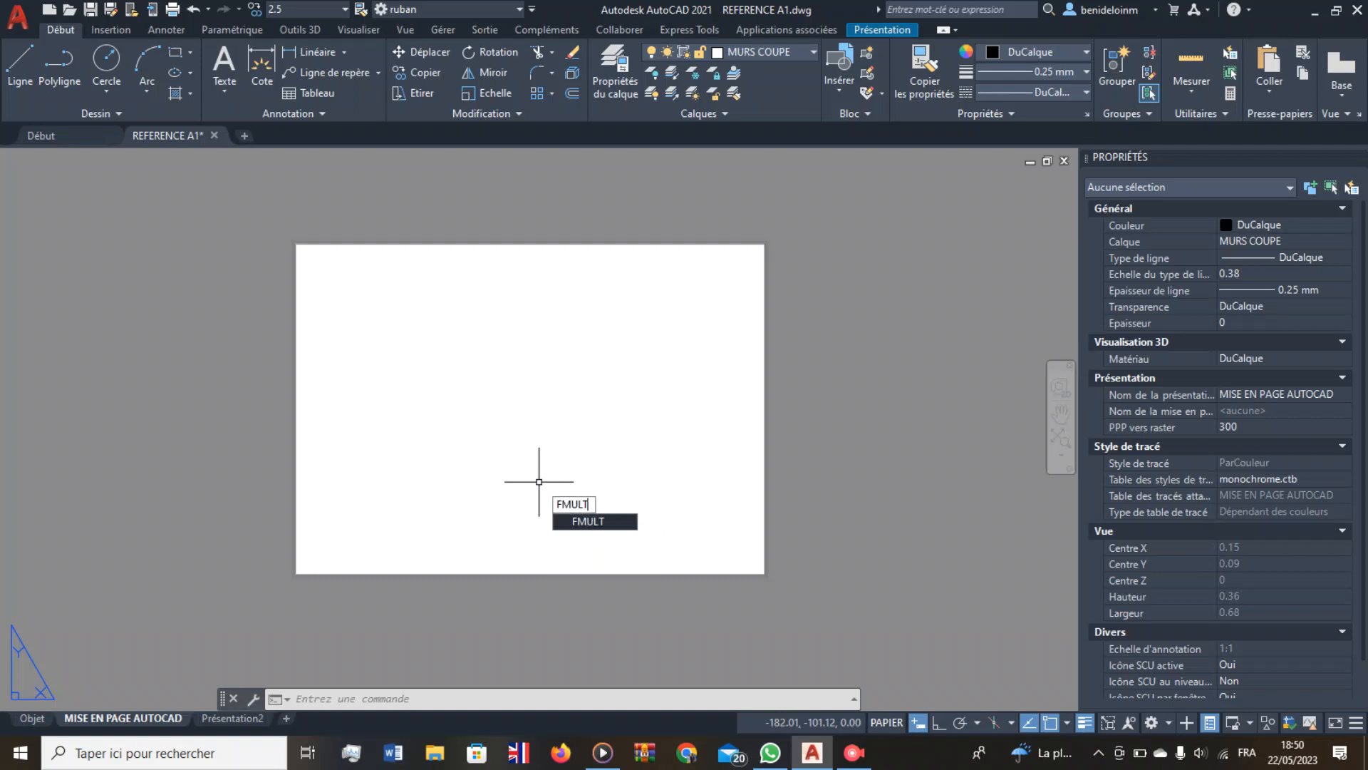
pyautogui.press('Return')
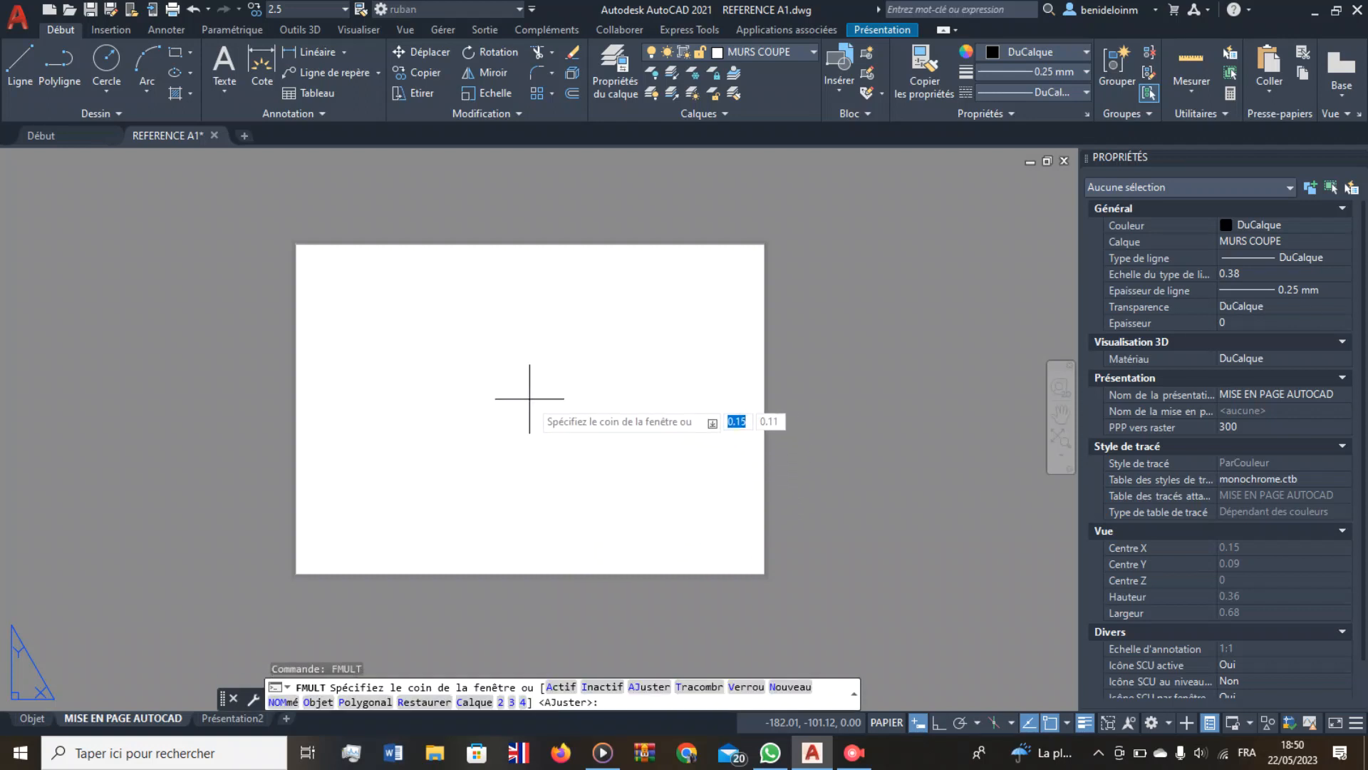
pyautogui.click(376, 298)
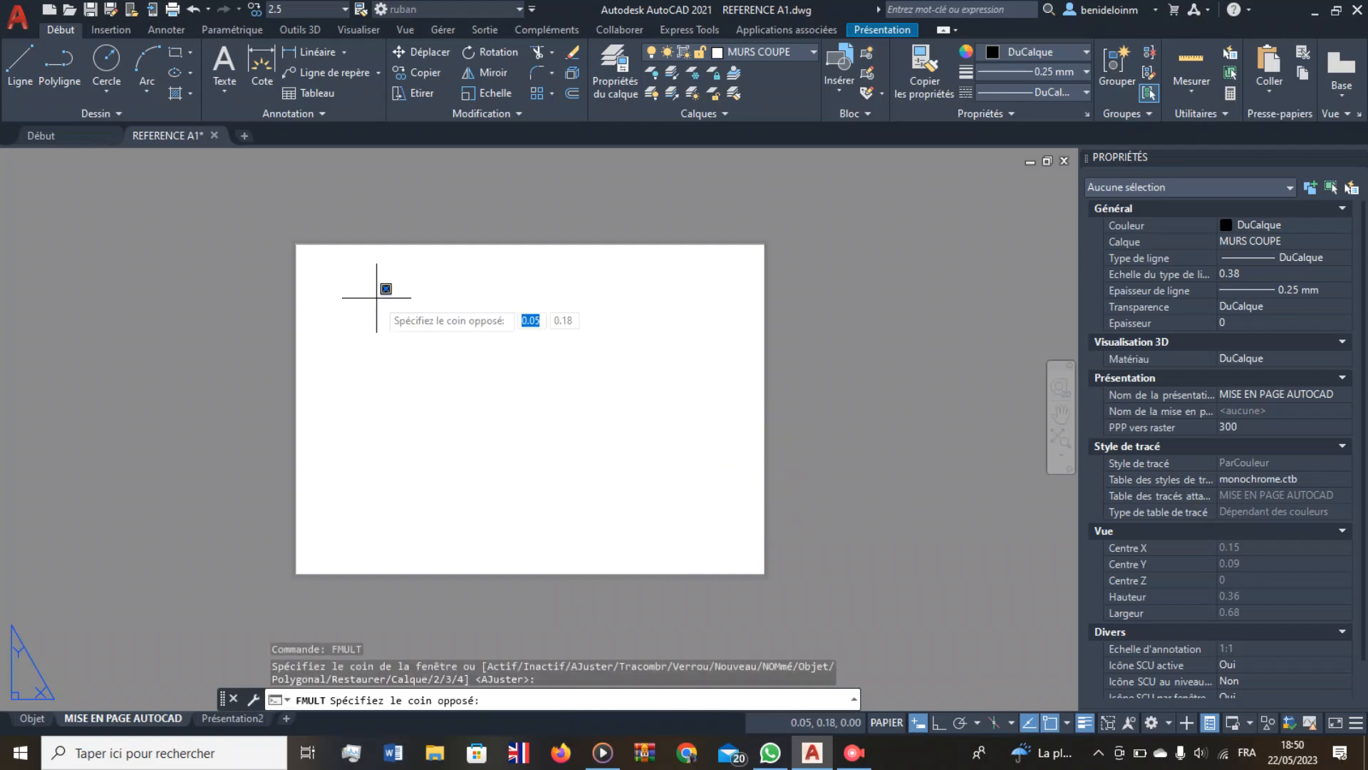
pyautogui.click(724, 548)
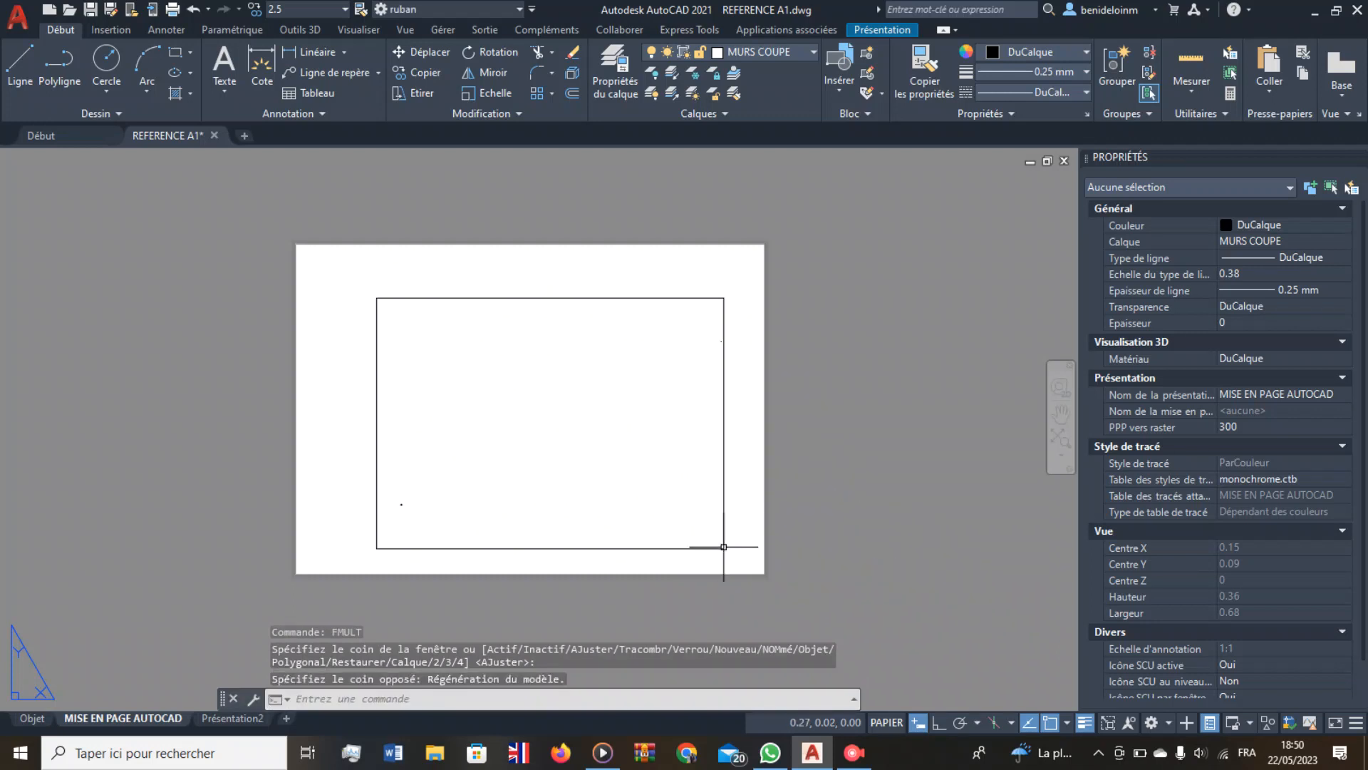
pyautogui.hotkey('ctrl', 'z')
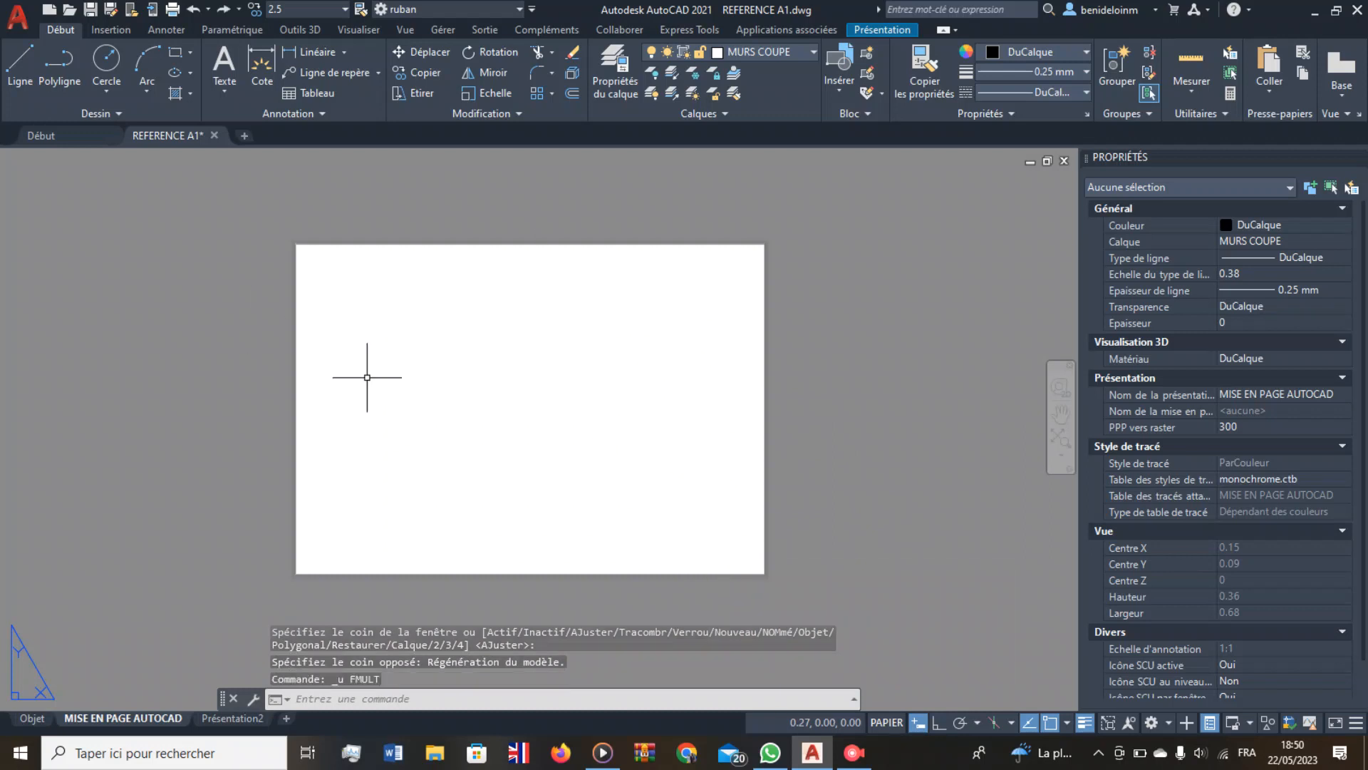
# Create a rectangular viewport with FMULT inside the sheet's edges, about 0.26 wide and 0.18 high.
pyautogui.scroll(-10, 601, 444)
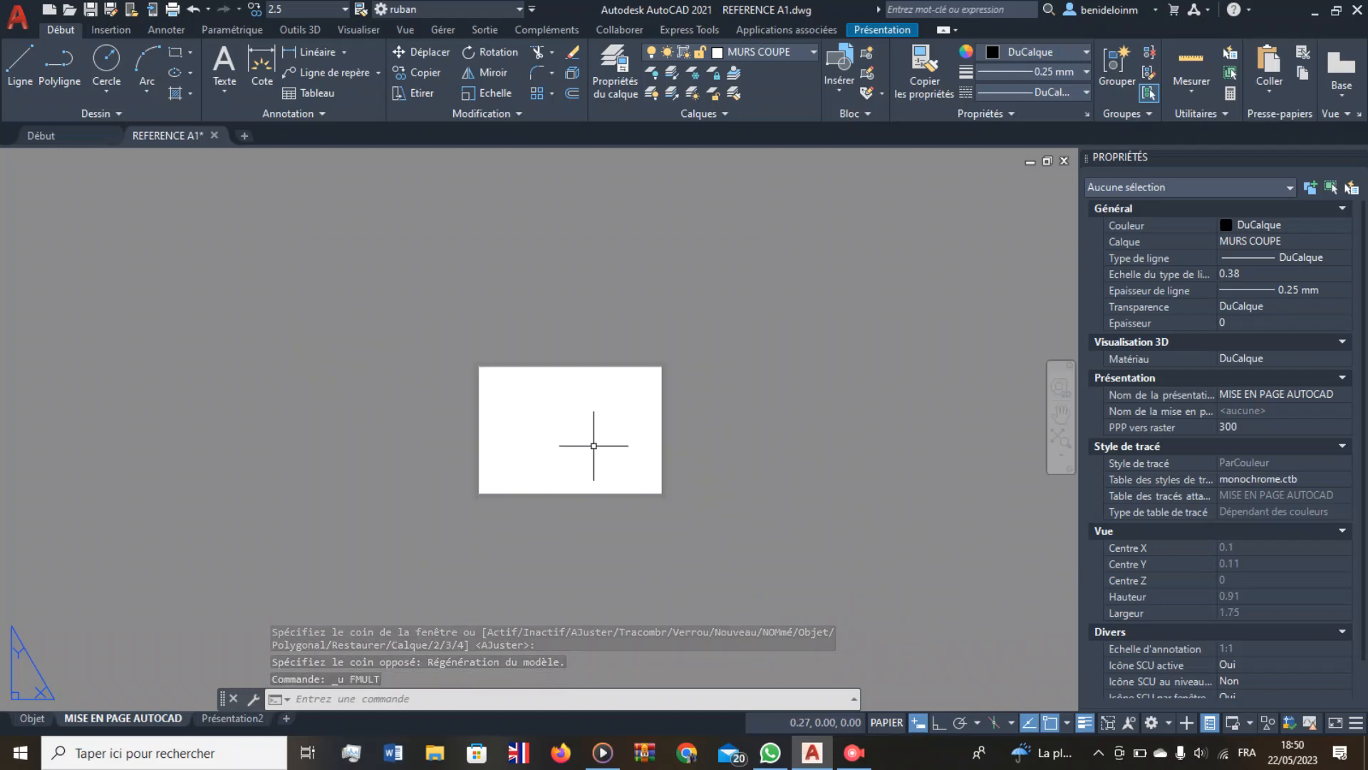
pyautogui.scroll(14, 564, 423)
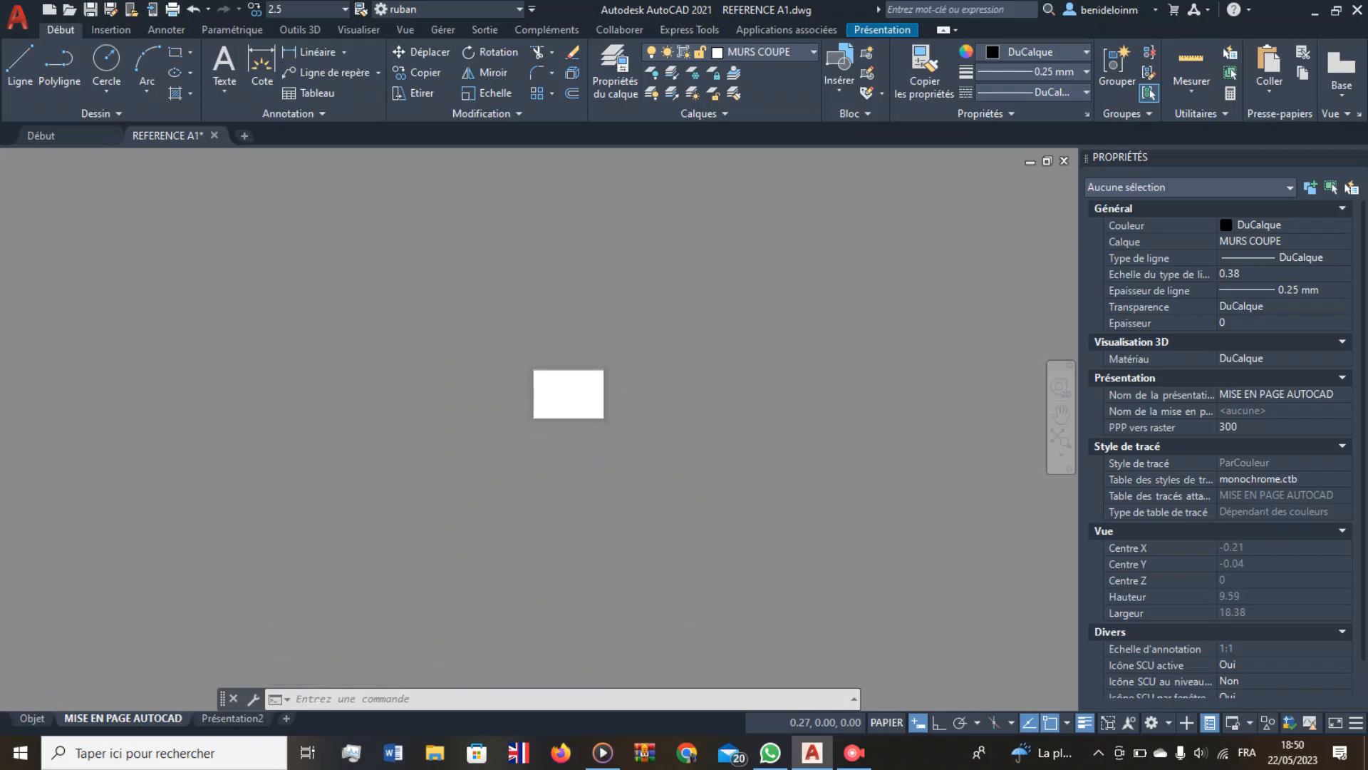
pyautogui.moveTo(572, 350); pyautogui.dragTo(541, 416, button='middle')
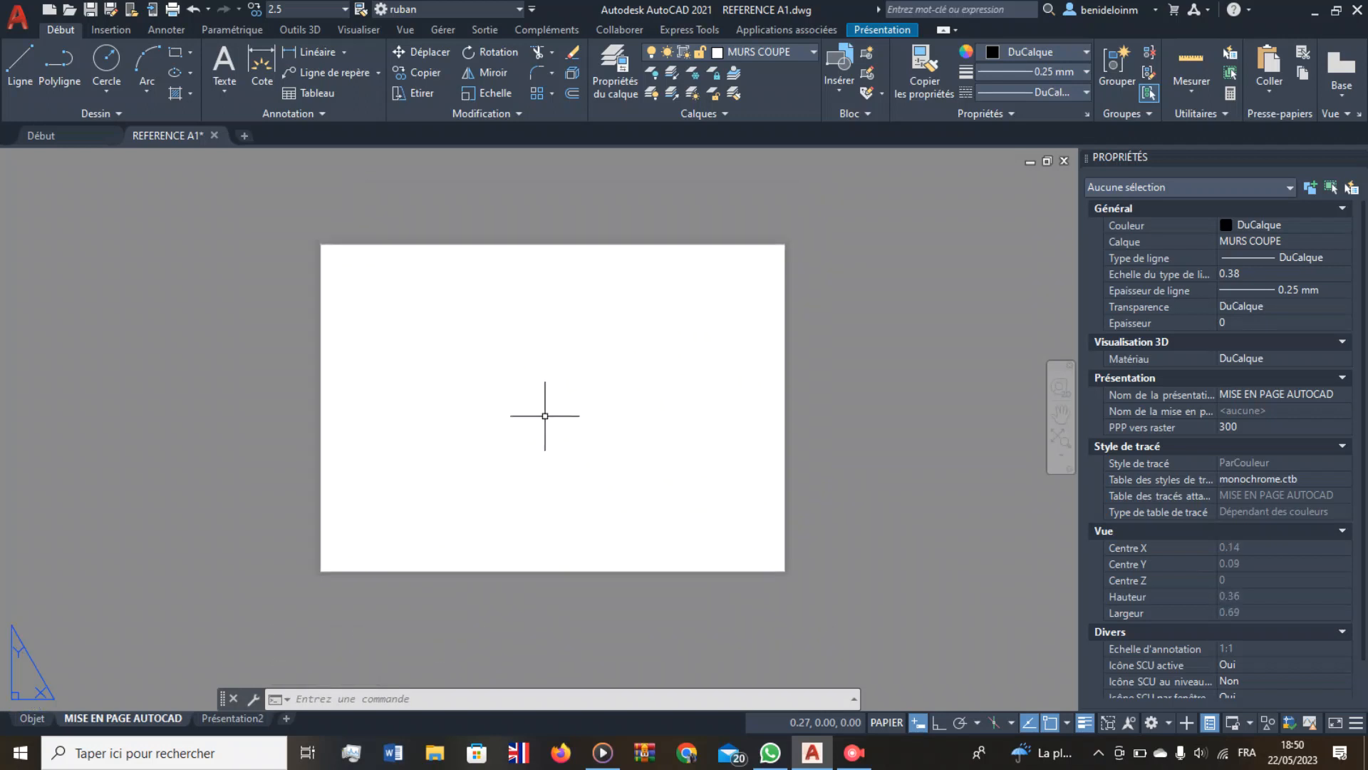
pyautogui.write('FMULT')
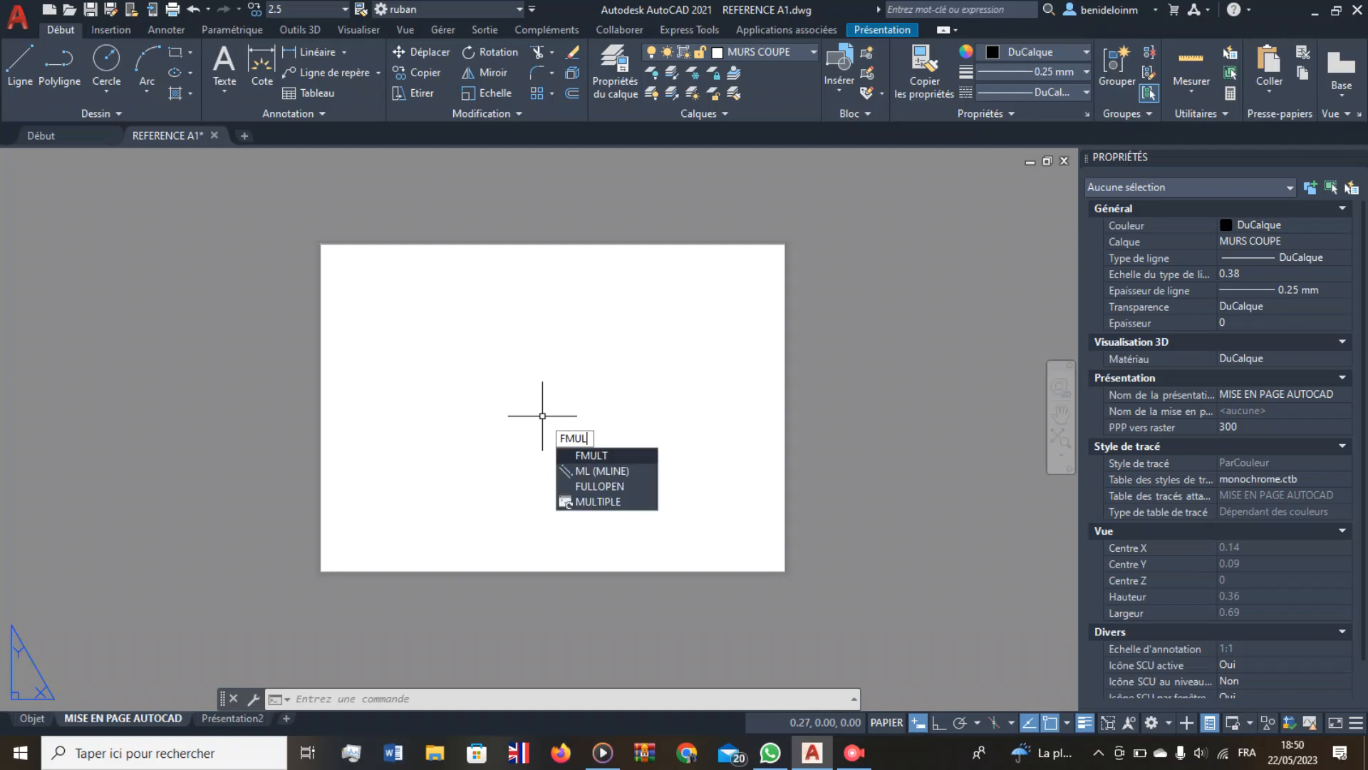
pyautogui.press('Return')
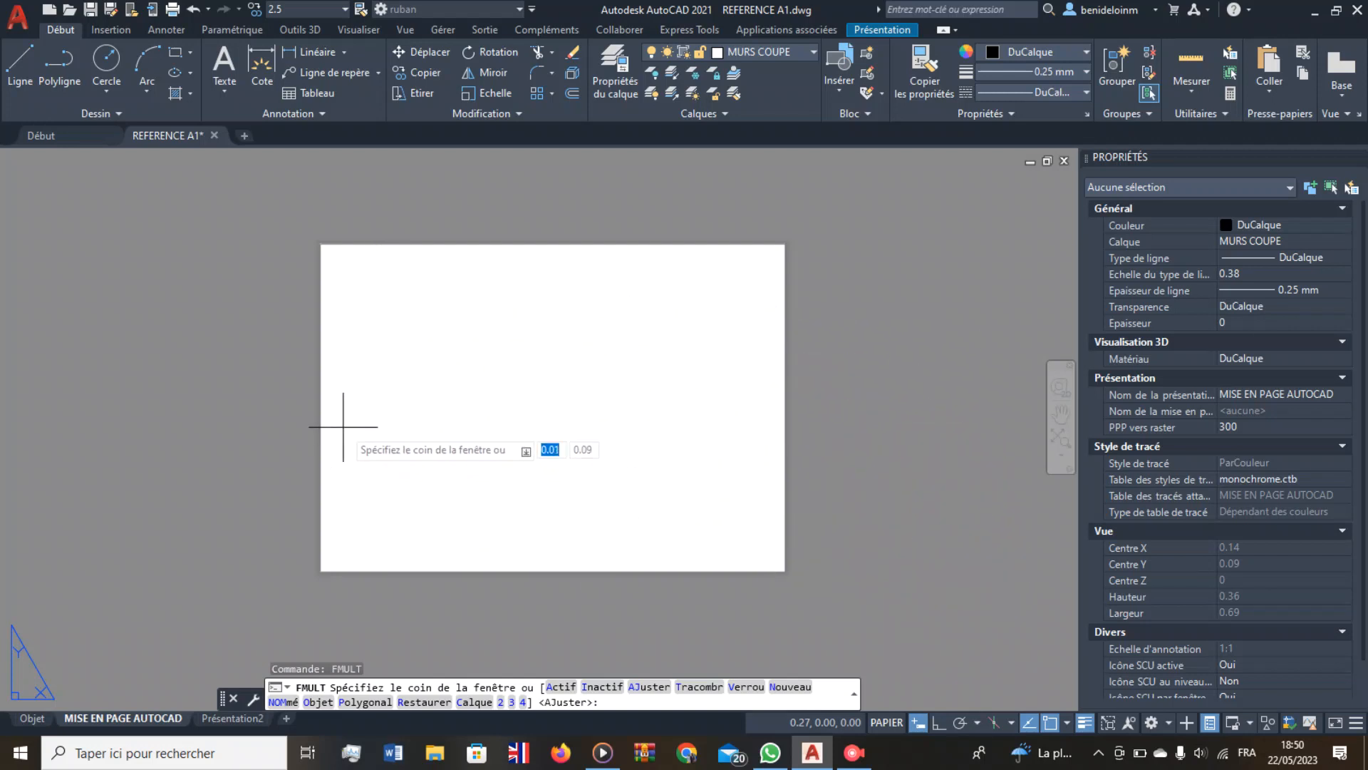
pyautogui.click(367, 279)
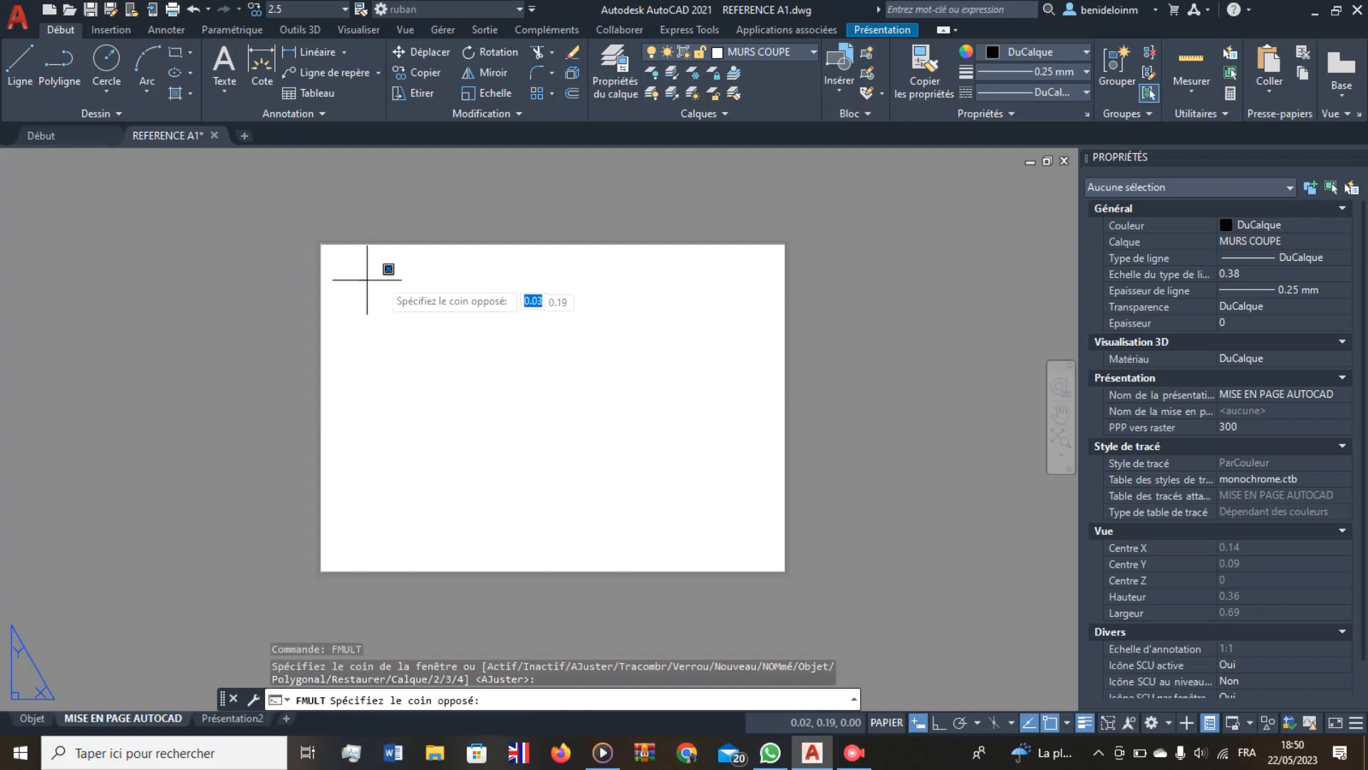
pyautogui.click(769, 558)
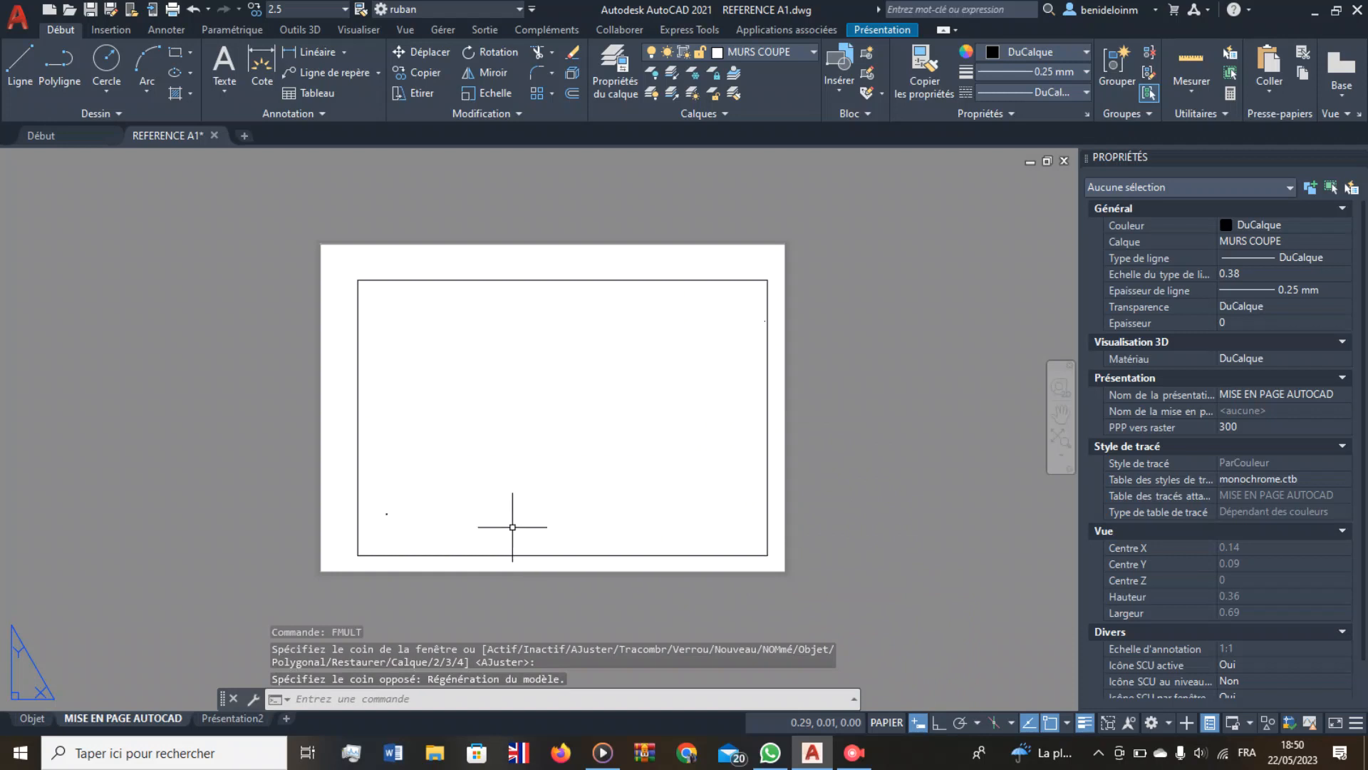
# Activate model space inside the viewport and zoom in on the tiny floor plan until it is recognisable.
pyautogui.scroll(8, 396, 558)
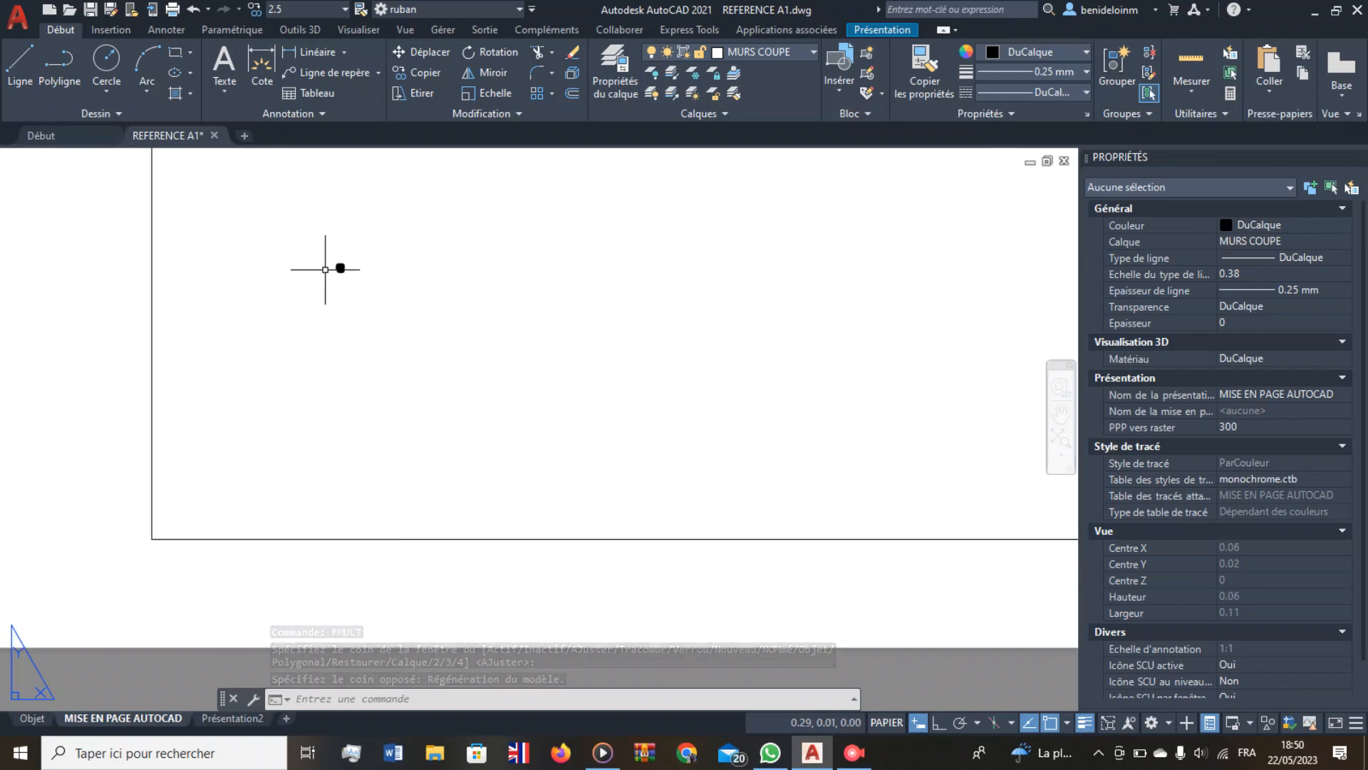
pyautogui.scroll(-8, 325, 268)
pyautogui.moveTo(325, 269); pyautogui.dragTo(385, 388, button='middle')
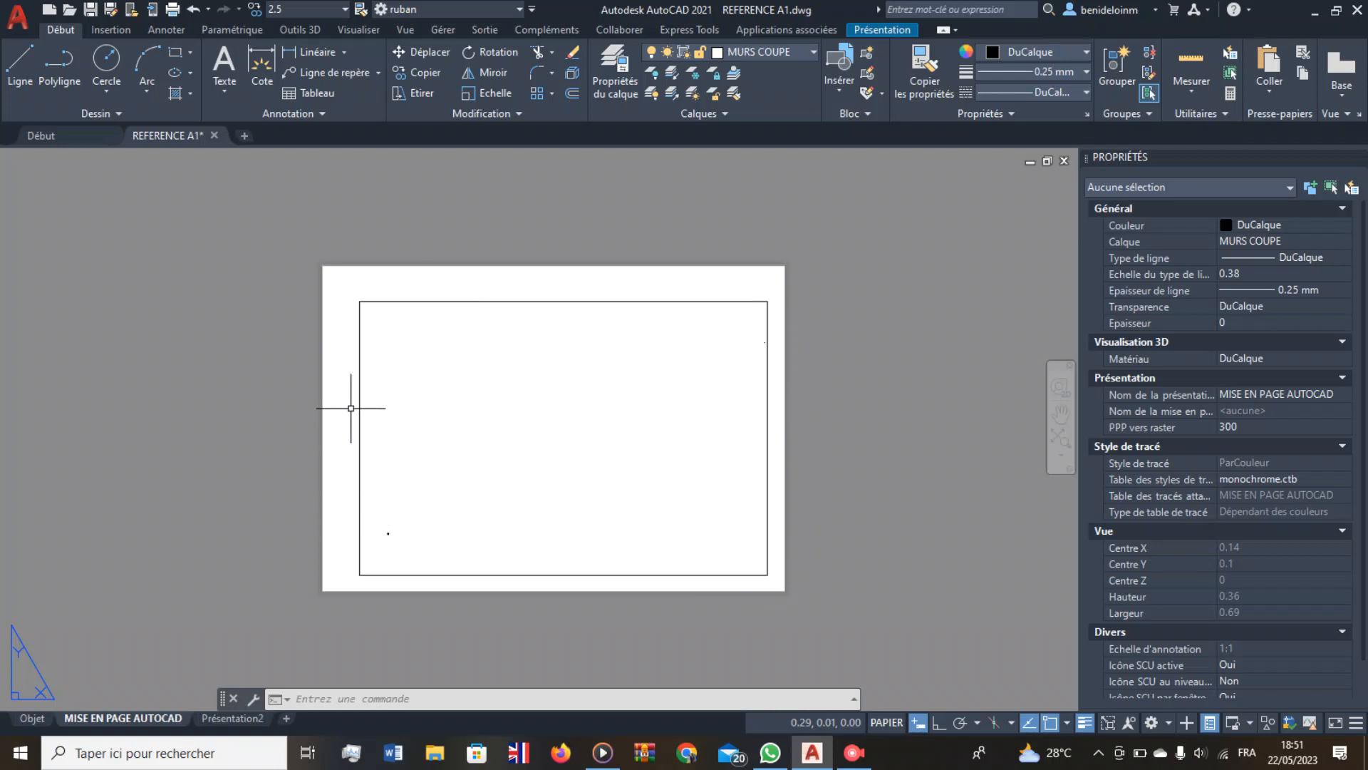
pyautogui.doubleClick(564, 439)
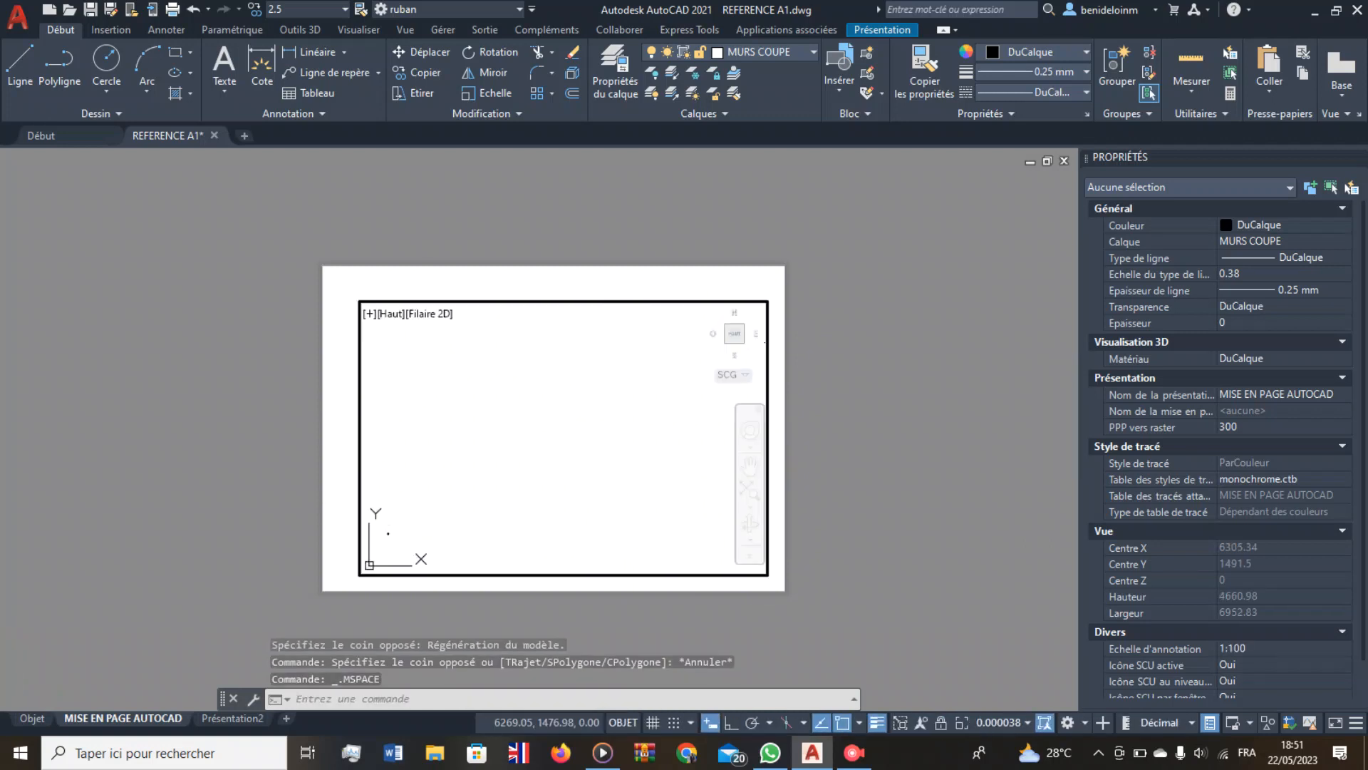
pyautogui.scroll(2, 461, 473)
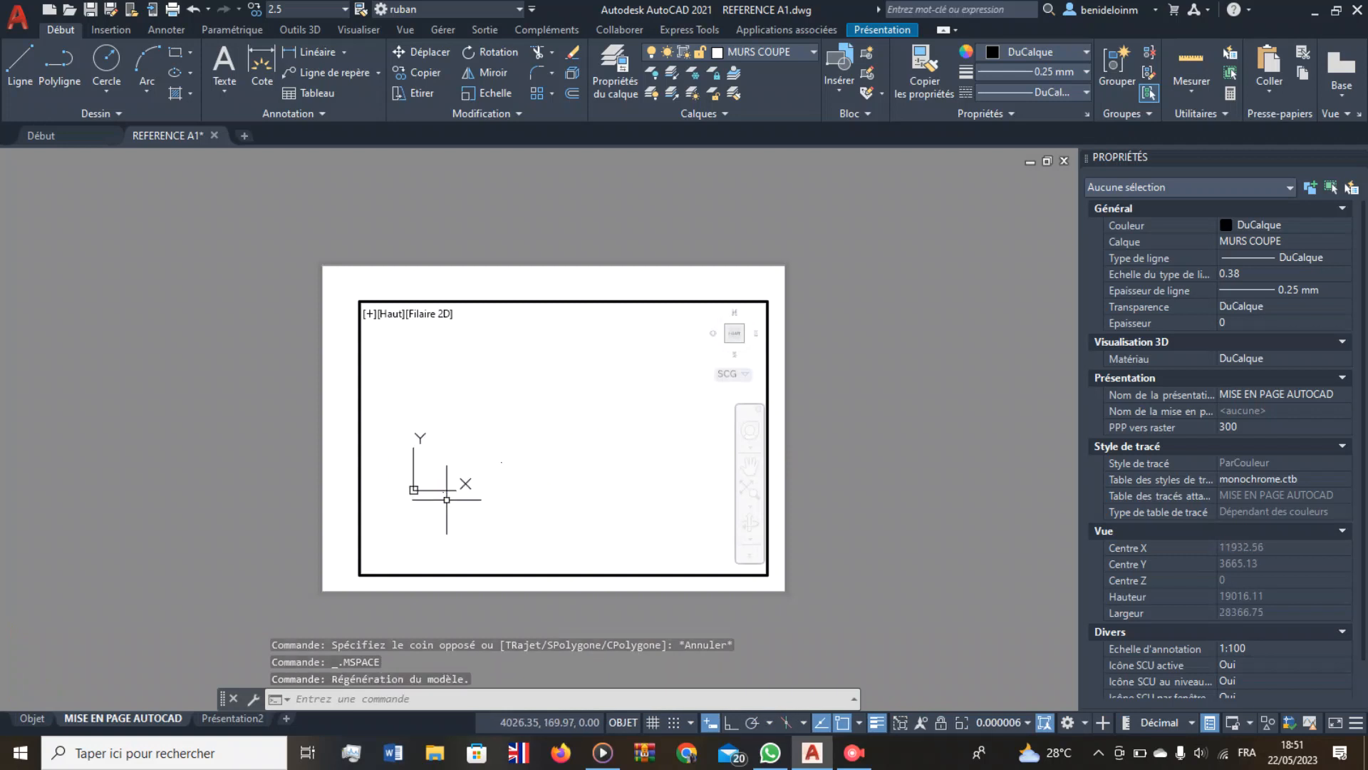
pyautogui.moveTo(446, 489); pyautogui.dragTo(388, 398, button='middle')
pyautogui.moveTo(483, 428); pyautogui.dragTo(518, 421, button='middle')
pyautogui.scroll(6, 548, 441)
pyautogui.scroll(8, 460, 414)
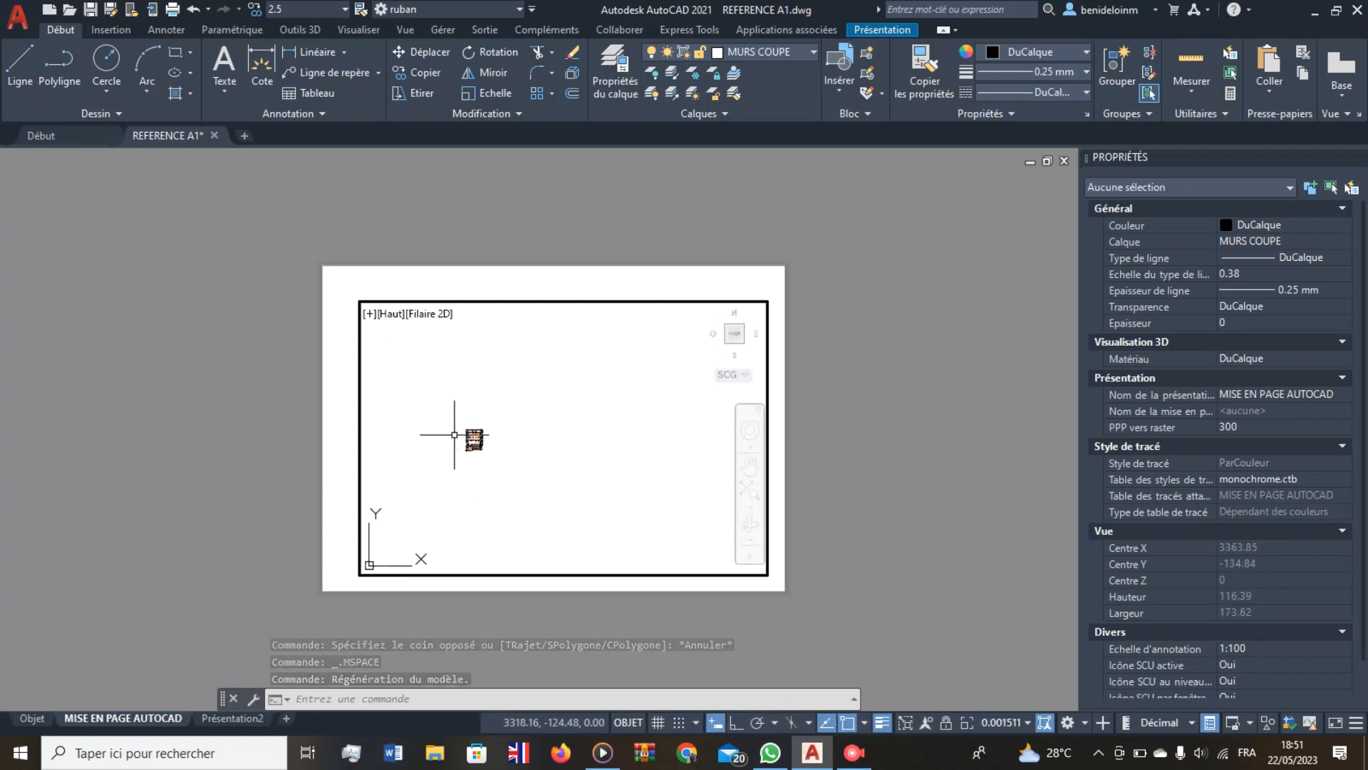
# Enlarge the floor plan inside the active viewport until the whole plan nearly fills the frame's height.
pyautogui.scroll(4, 446, 468)
pyautogui.moveTo(537, 361); pyautogui.dragTo(503, 511, button='middle')
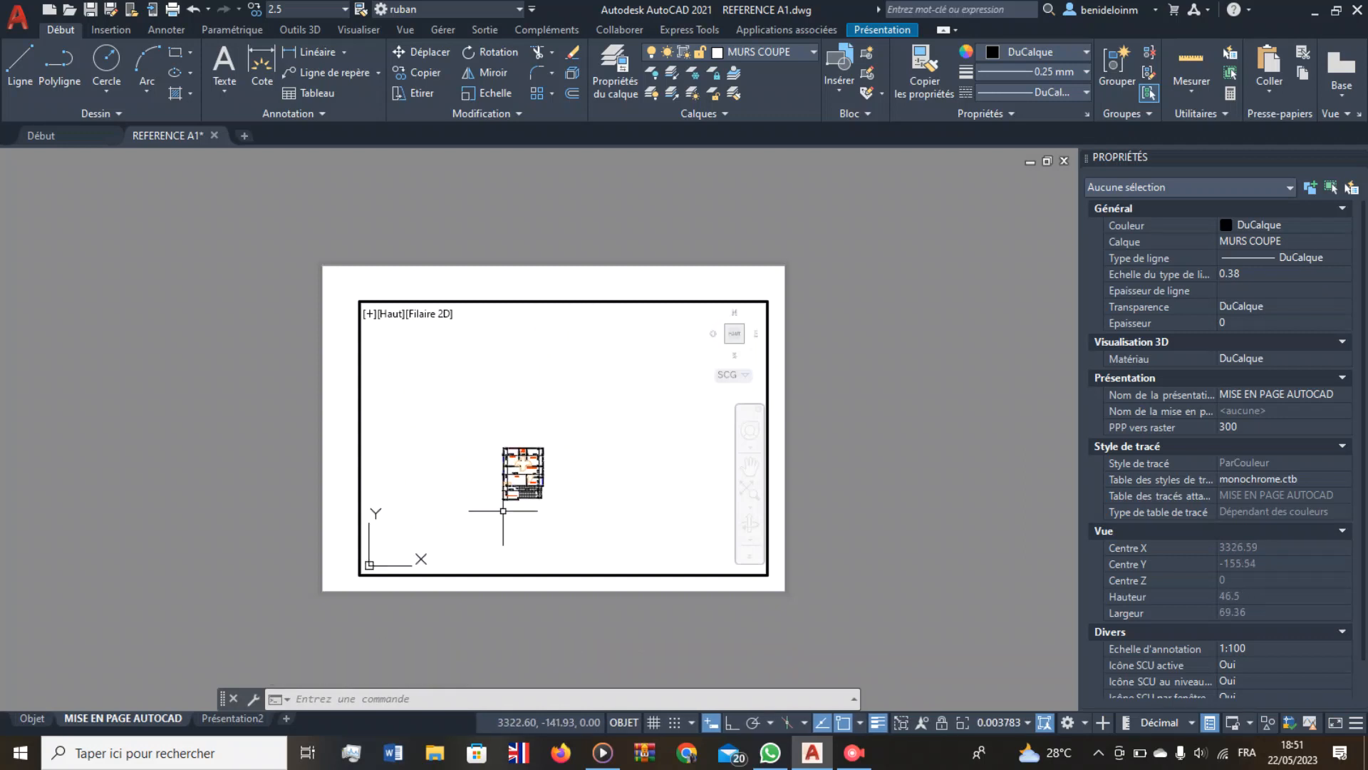
pyautogui.scroll(3, 503, 510)
pyautogui.scroll(2, 530, 464)
pyautogui.scroll(-2, 530, 464)
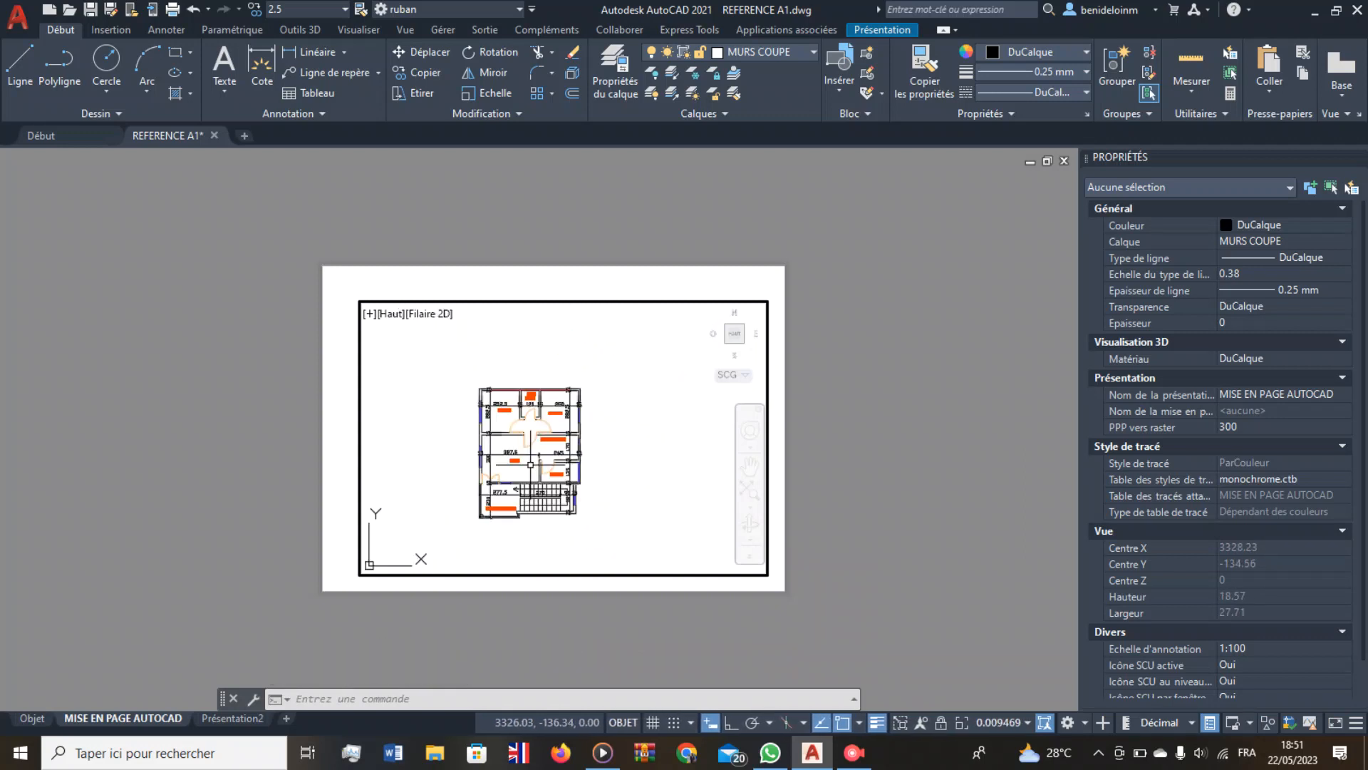
pyautogui.moveTo(525, 467); pyautogui.dragTo(557, 464, button='middle')
pyautogui.scroll(2, 592, 433)
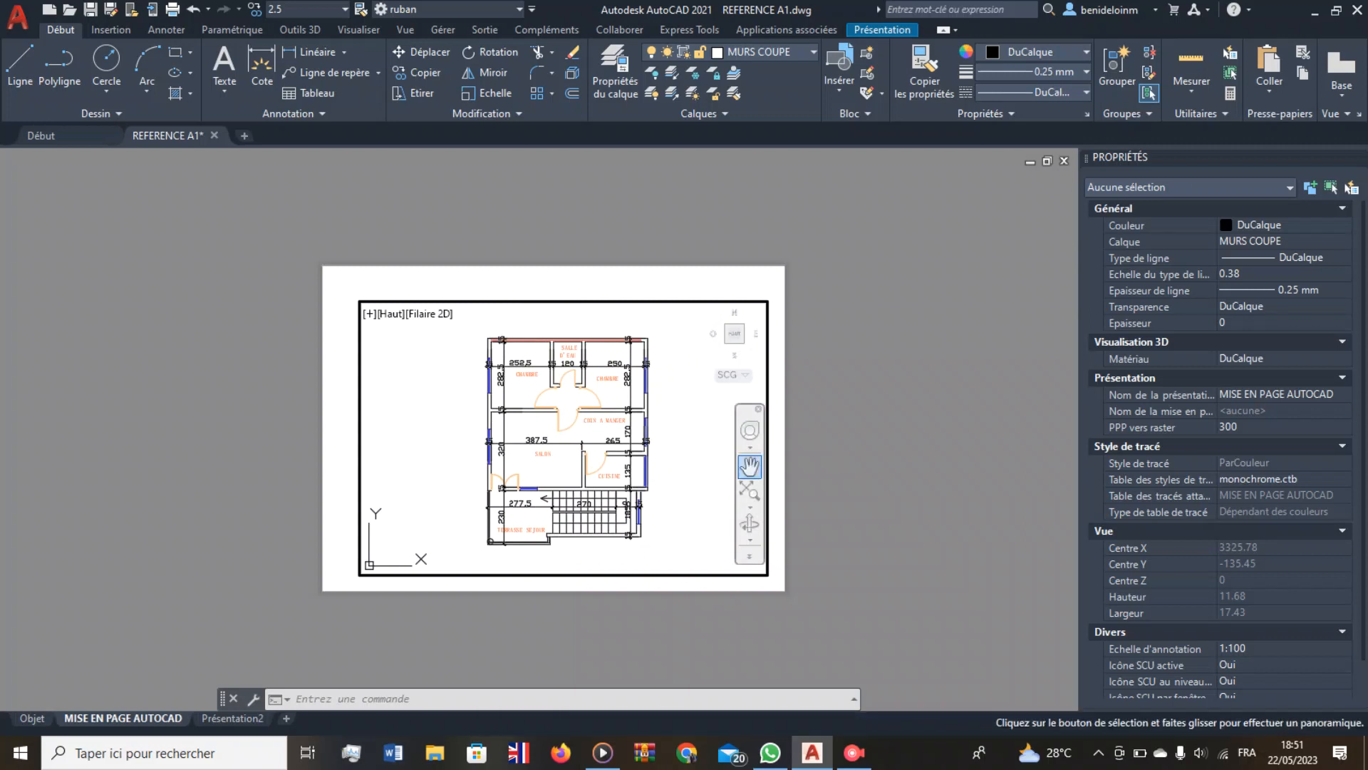
# Centre the whole floor plan in the viewport with the Pan tool, leaving a margin around it, and return to paper space.
pyautogui.click(749, 467)
pyautogui.scroll(5, 581, 460)
pyautogui.scroll(-7, 581, 460)
pyautogui.scroll(2, 581, 463)
pyautogui.moveTo(581, 463); pyautogui.dragTo(574, 465)
pyautogui.scroll(4, 574, 462)
pyautogui.scroll(-4, 575, 458)
pyautogui.scroll(2, 574, 458)
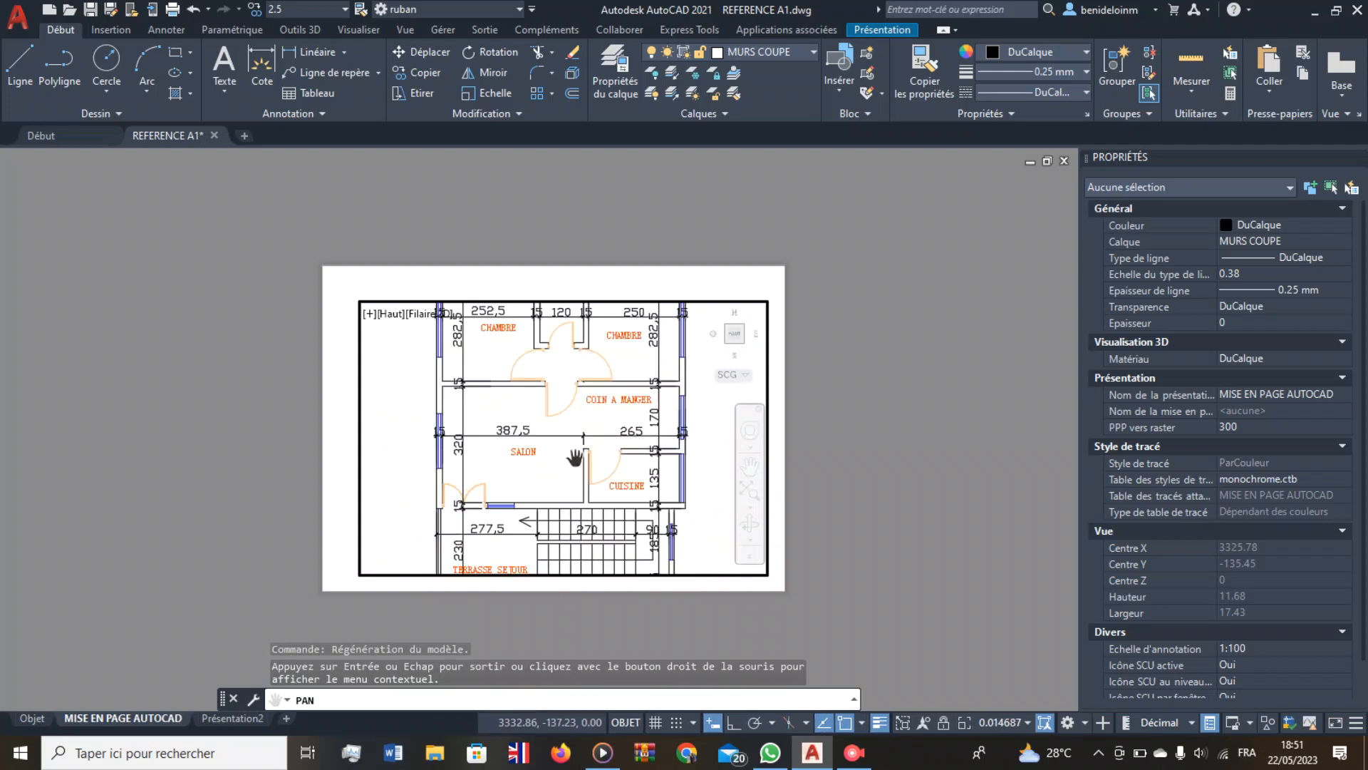
pyautogui.moveTo(558, 482)
pyautogui.mouseDown()
pyautogui.moveTo(558, 441)
pyautogui.moveTo(554, 475)
pyautogui.mouseUp()
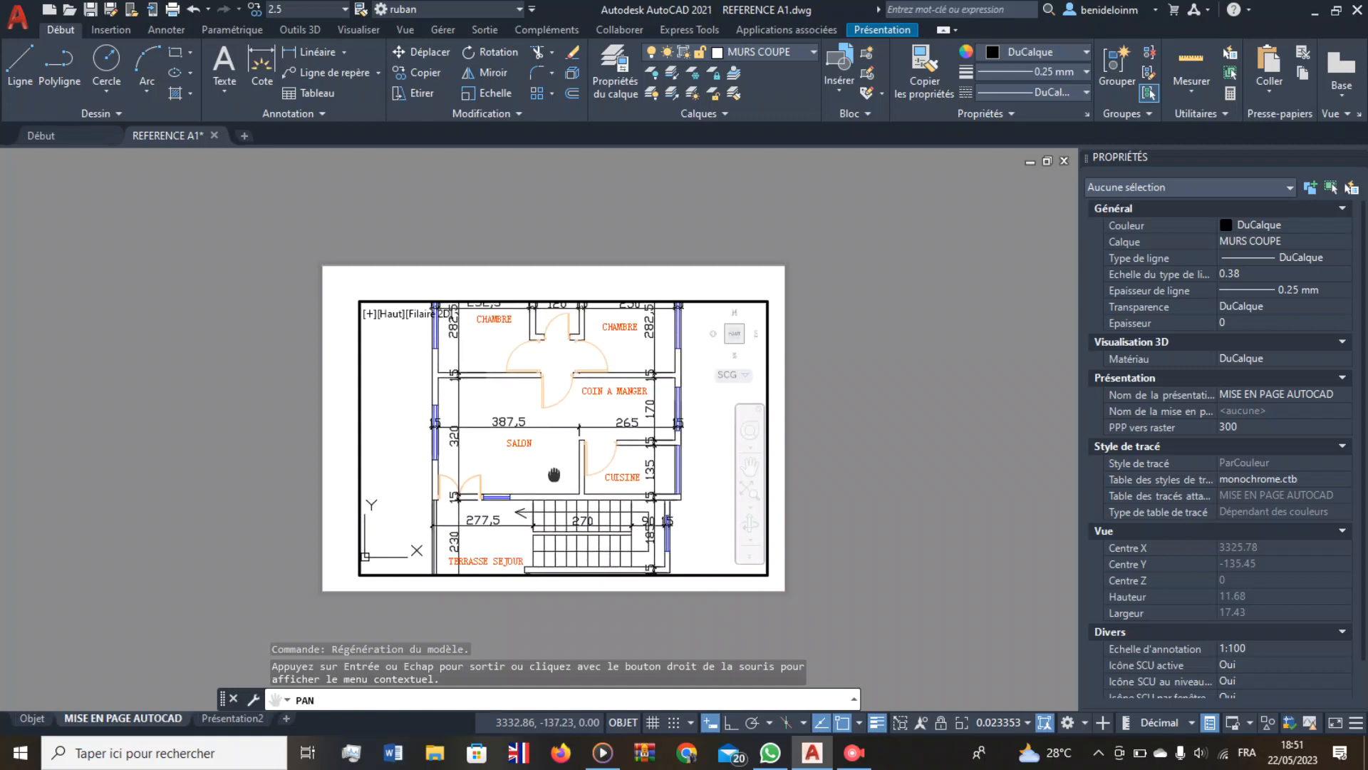
pyautogui.scroll(-2, 555, 475)
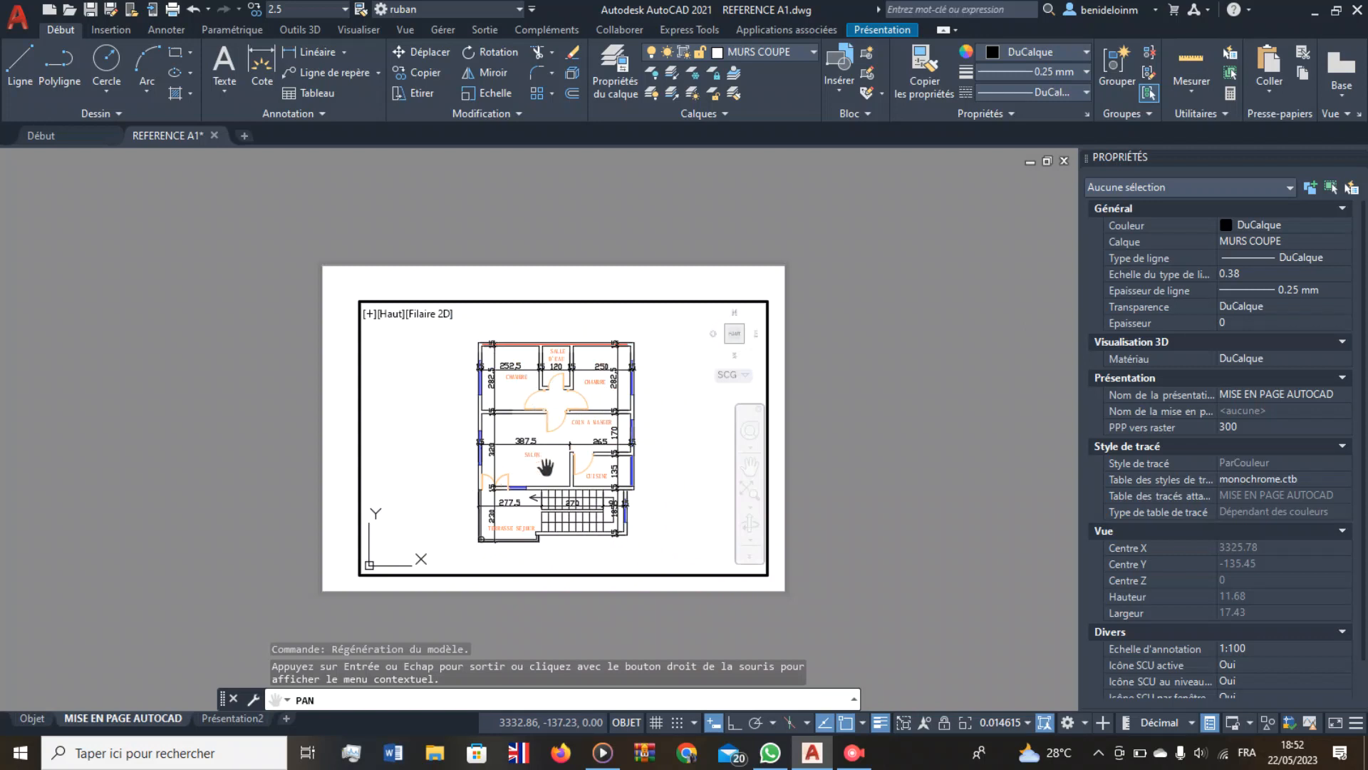
pyautogui.press('Escape')
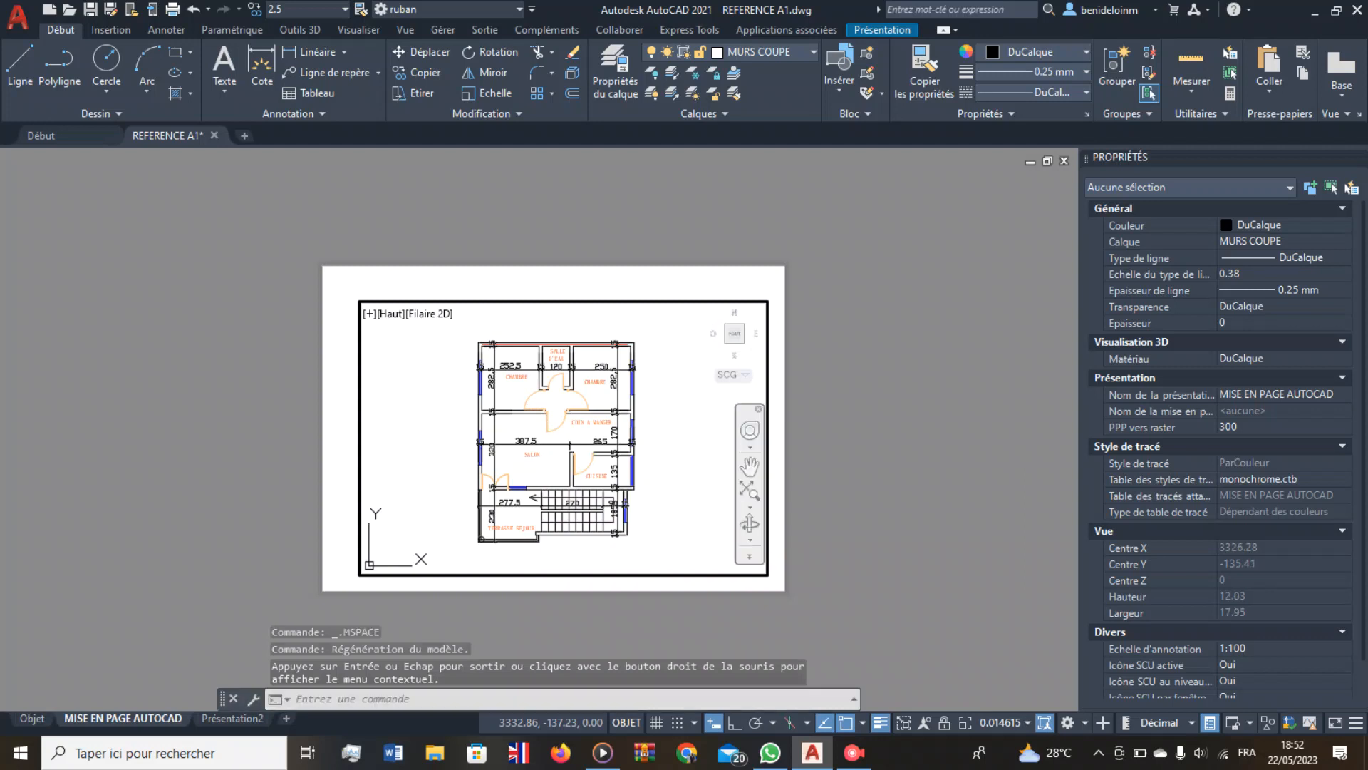
pyautogui.click(749, 467)
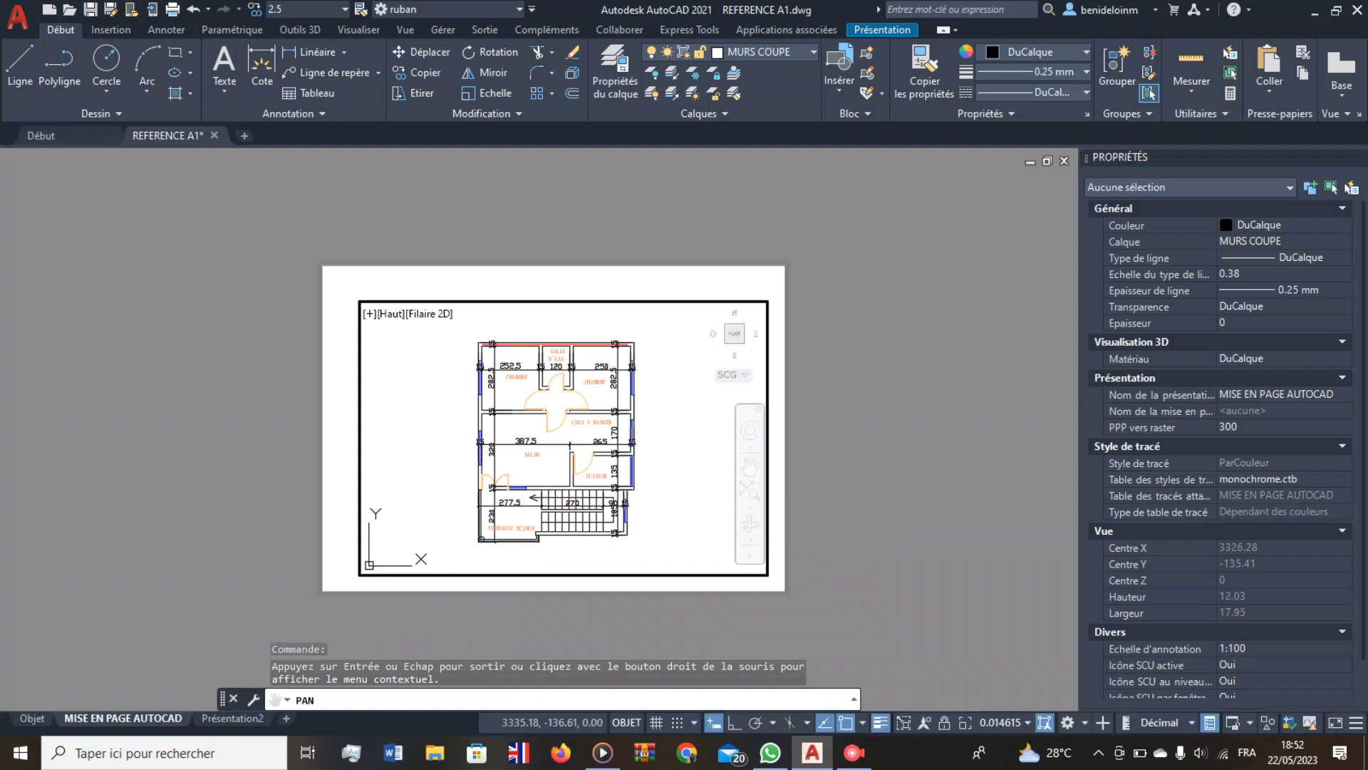
pyautogui.press('Escape')
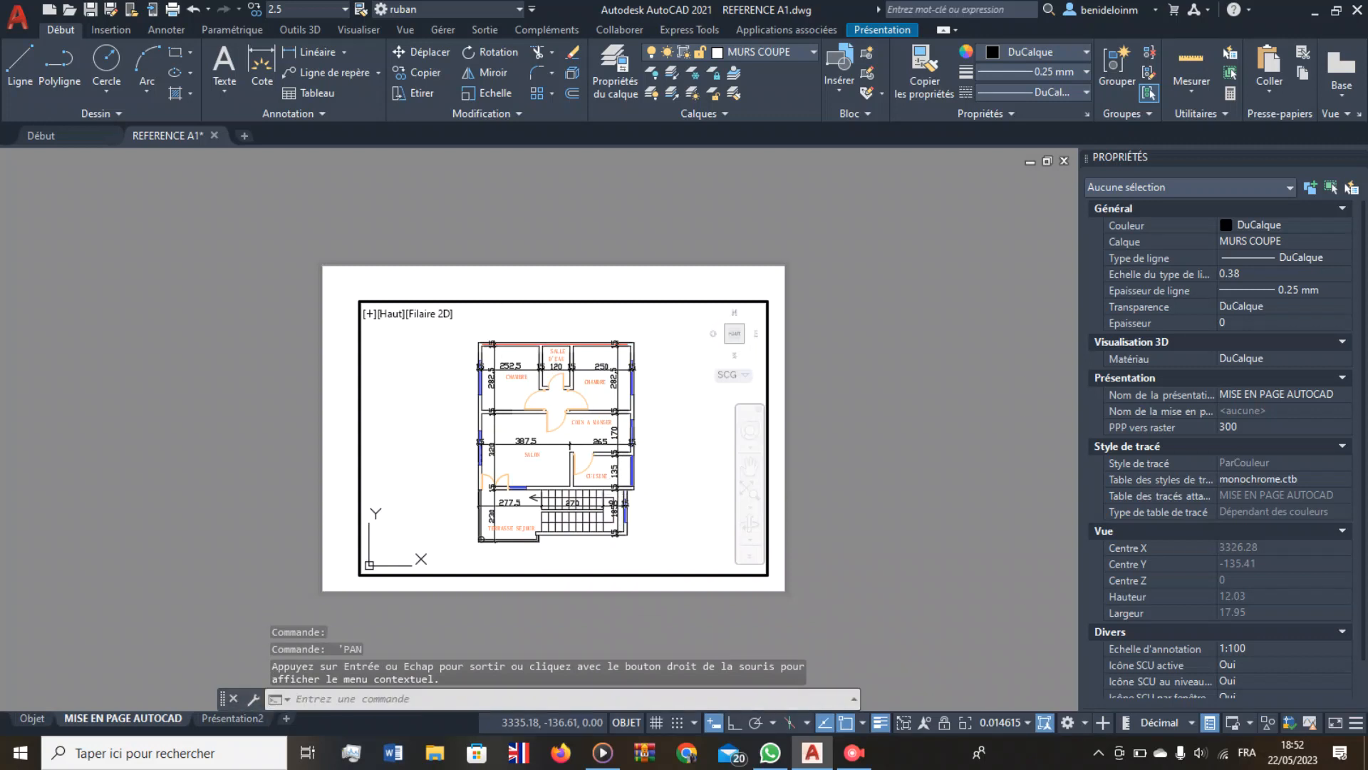
pyautogui.doubleClick(330, 281)
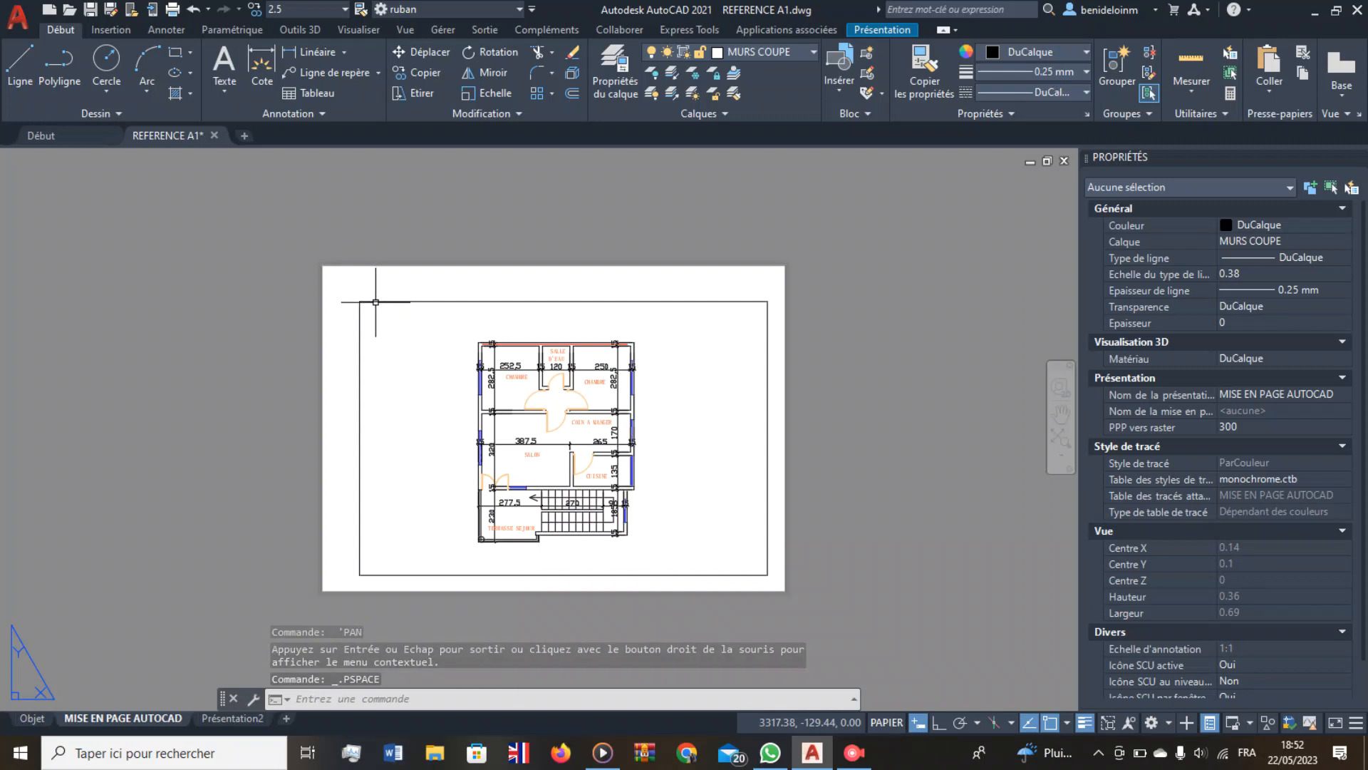
# Stretch the viewport's upper-left, upper-right and lower-right corners out to the matching corners of the paper sheet.
pyautogui.click(373, 301)
pyautogui.click(359, 302)
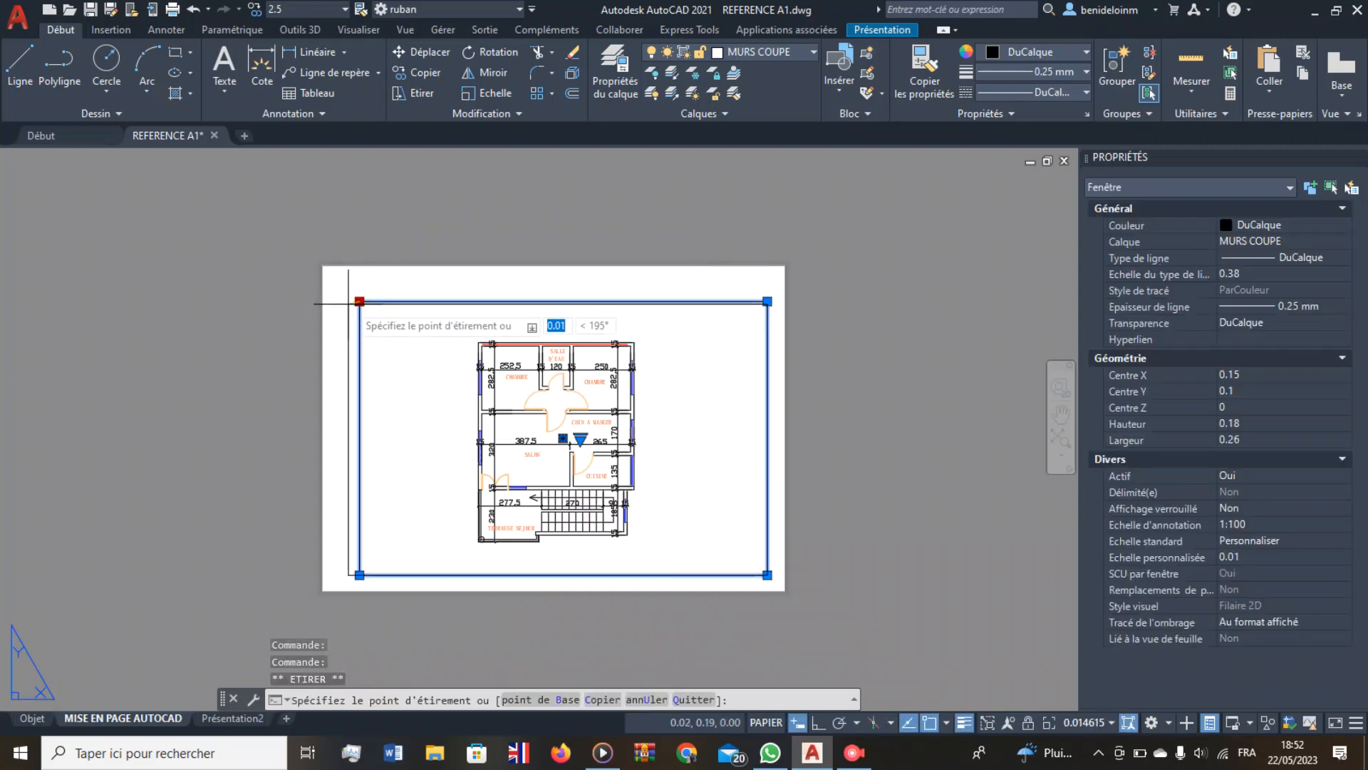
pyautogui.click(318, 268)
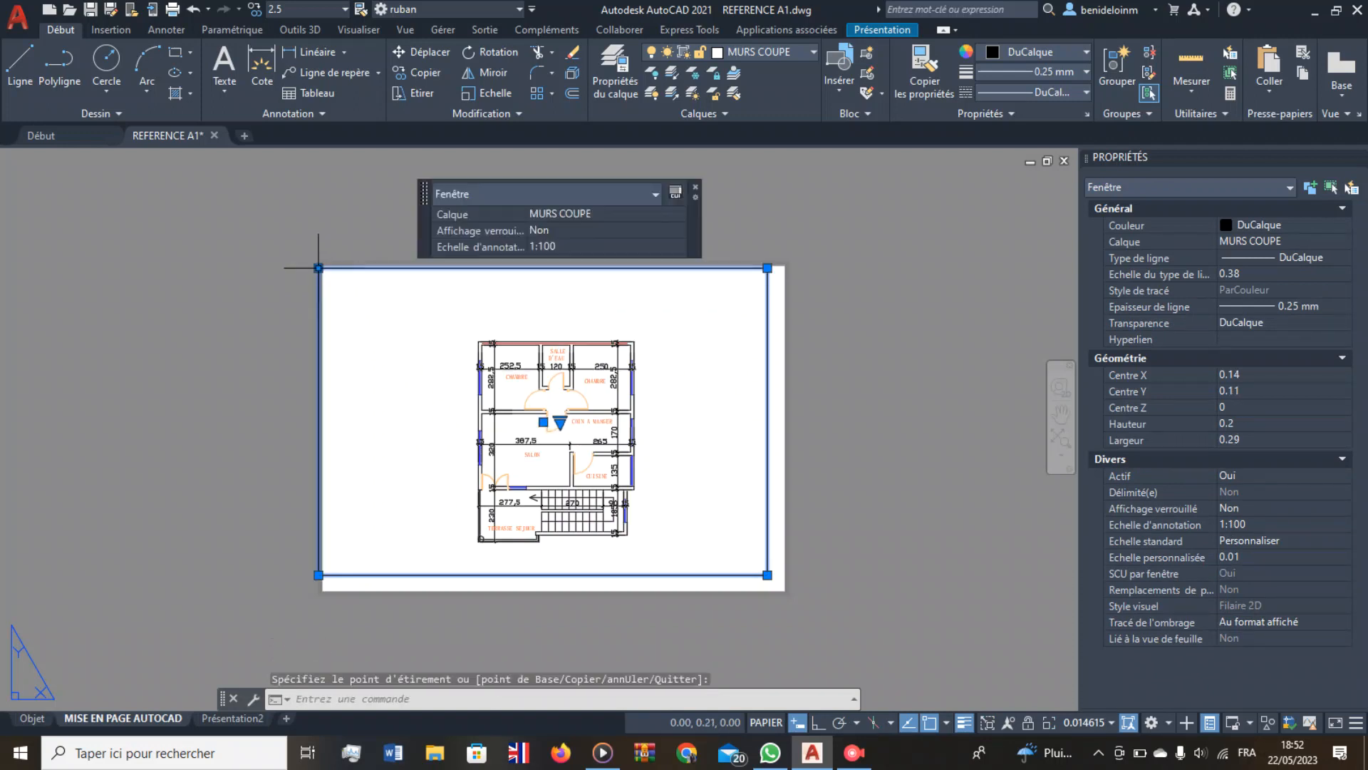
pyautogui.click(787, 268)
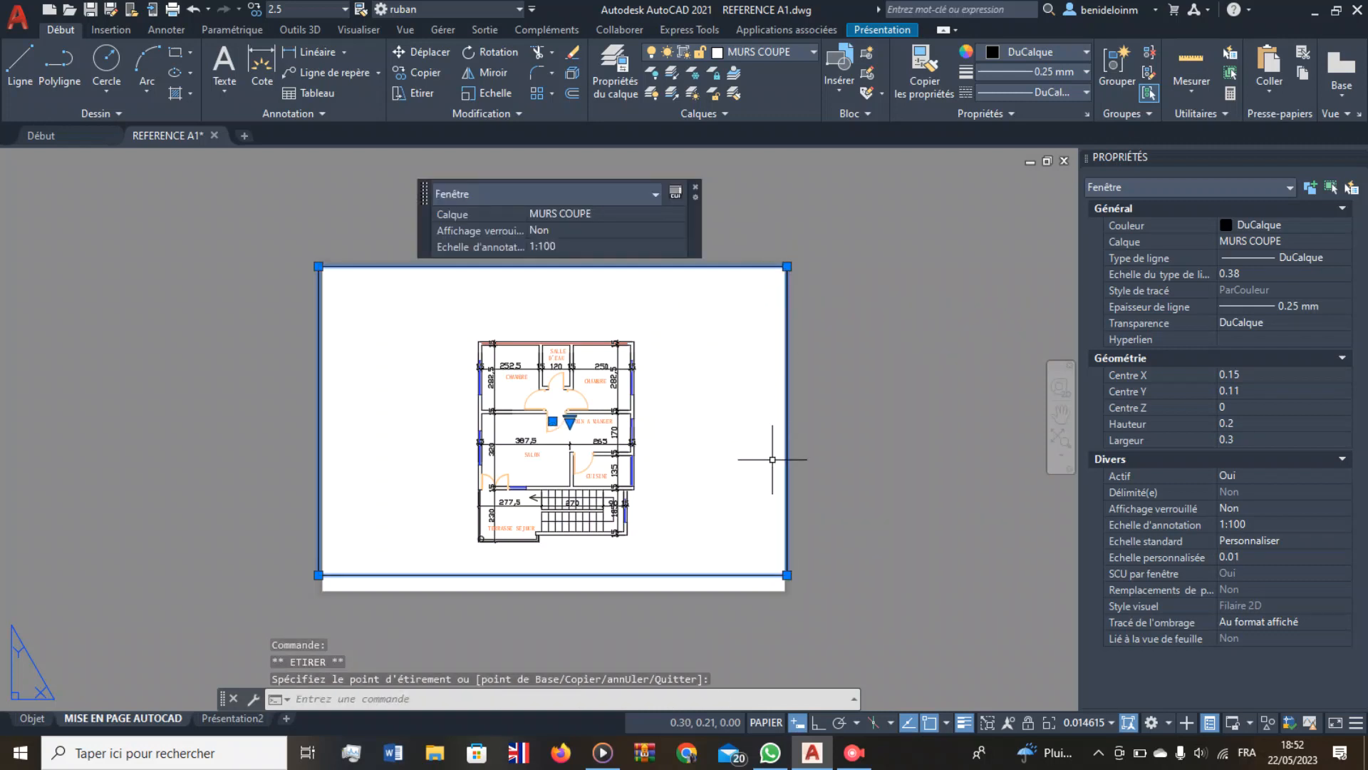
pyautogui.click(787, 574)
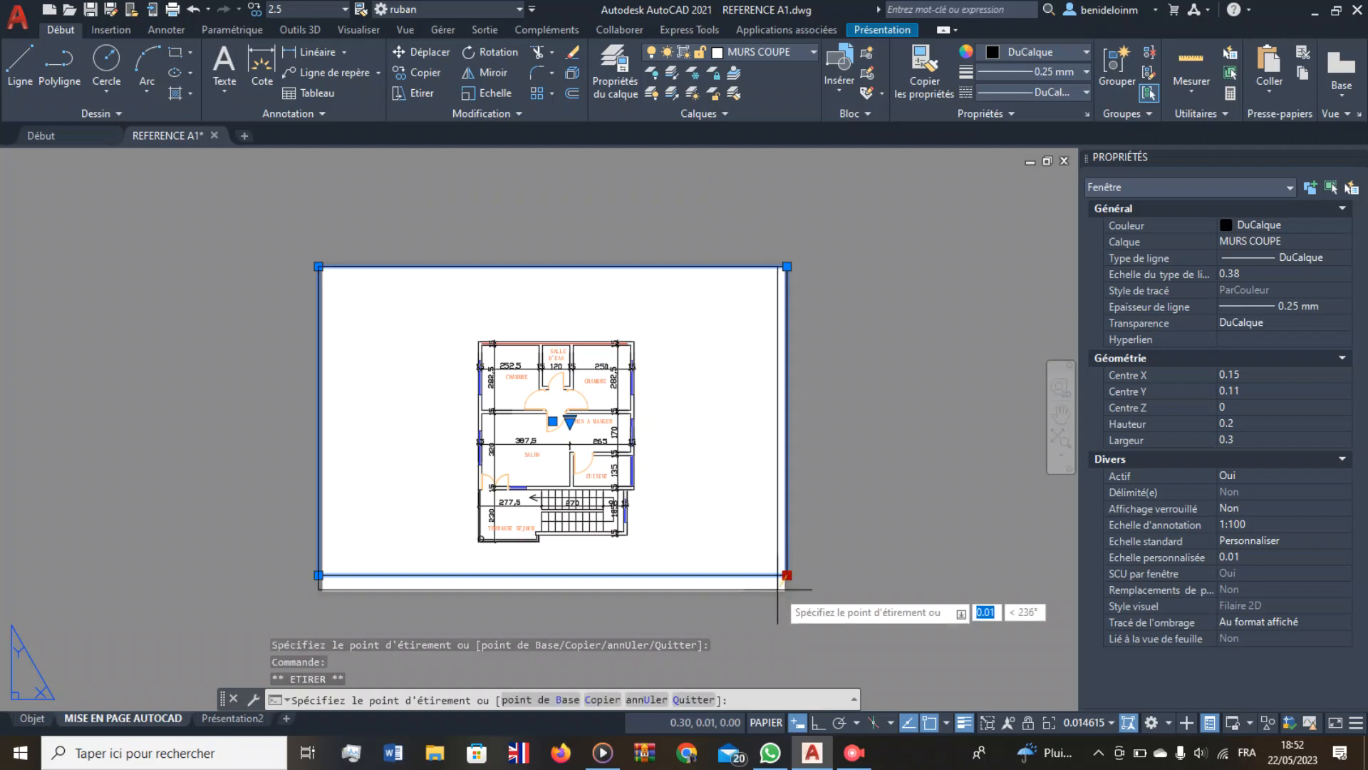
pyautogui.click(790, 589)
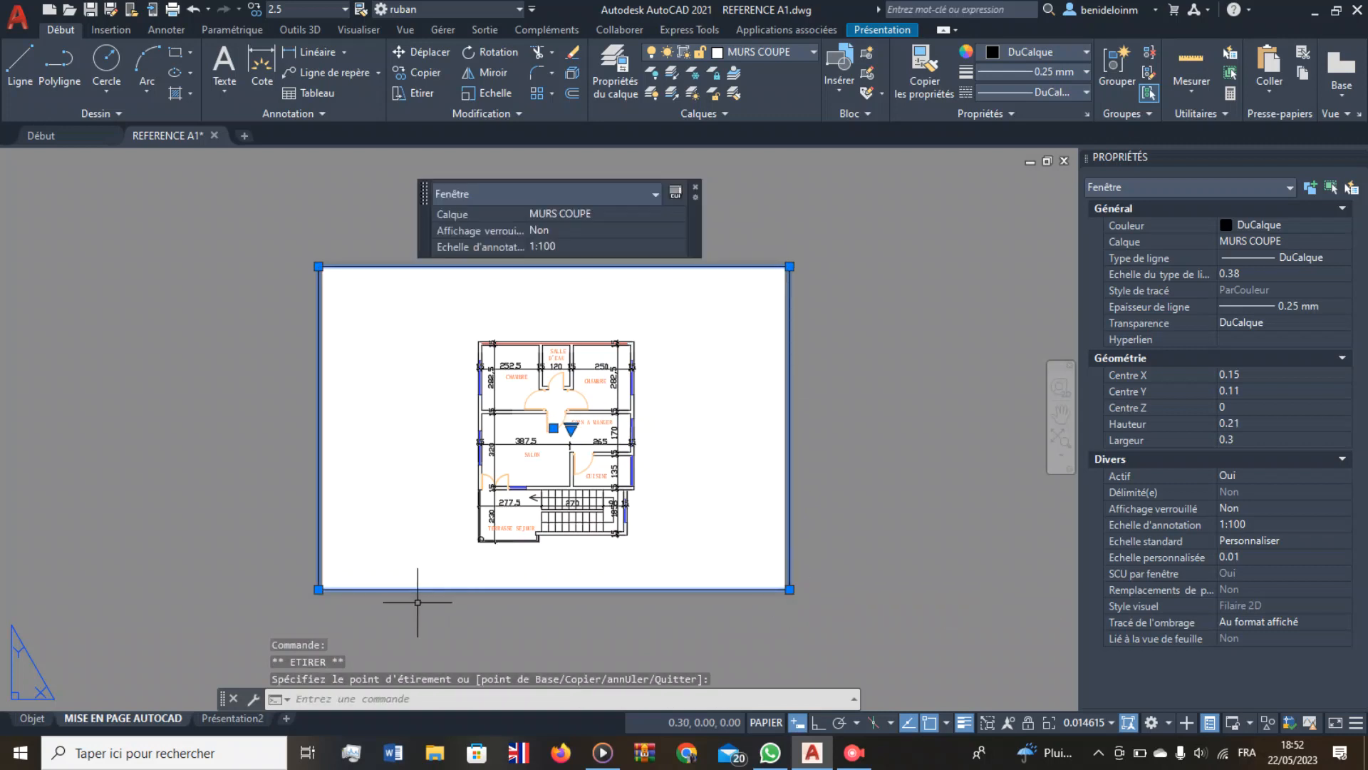
# Stretch the viewport's lower-left corner onto the matching corner of the paper sheet so the frame covers the full page.
pyautogui.click(318, 589)
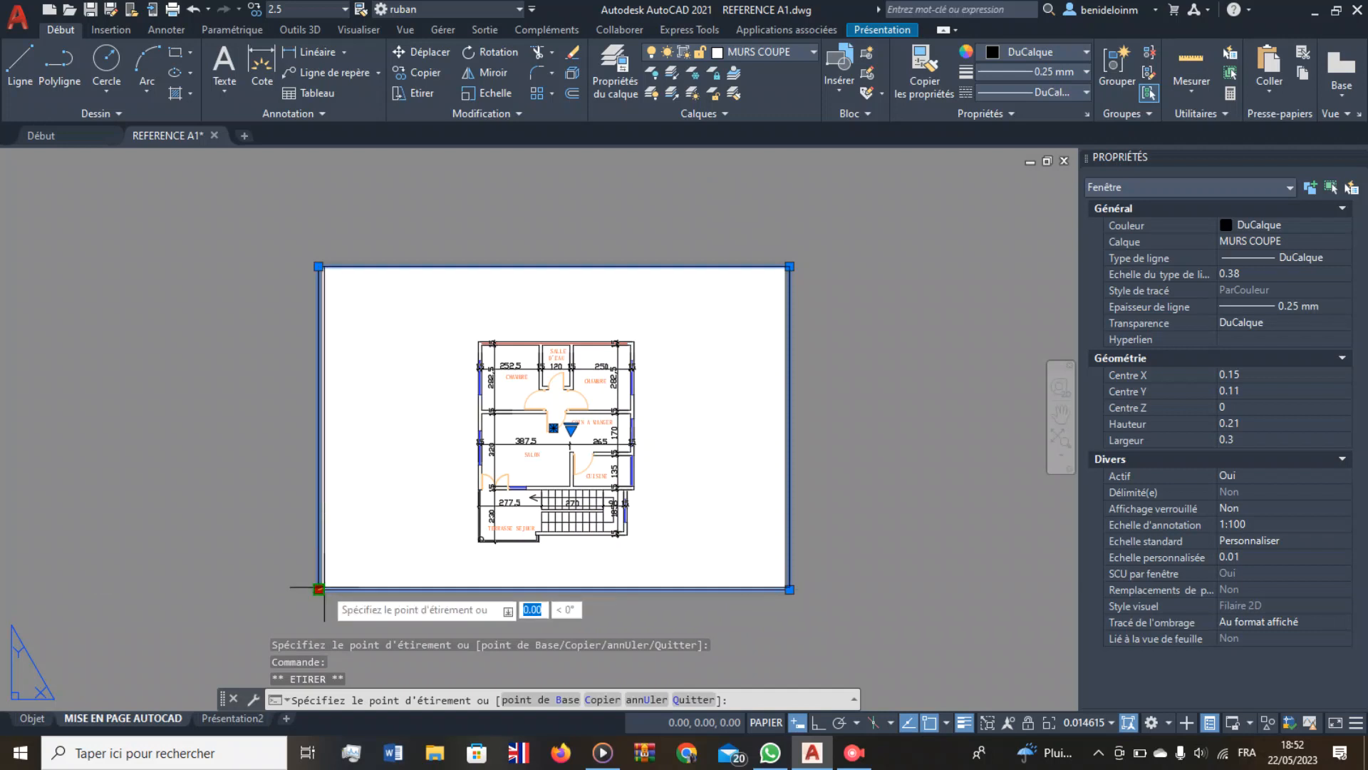
pyautogui.click(318, 589)
pyautogui.scroll(6, 319, 589)
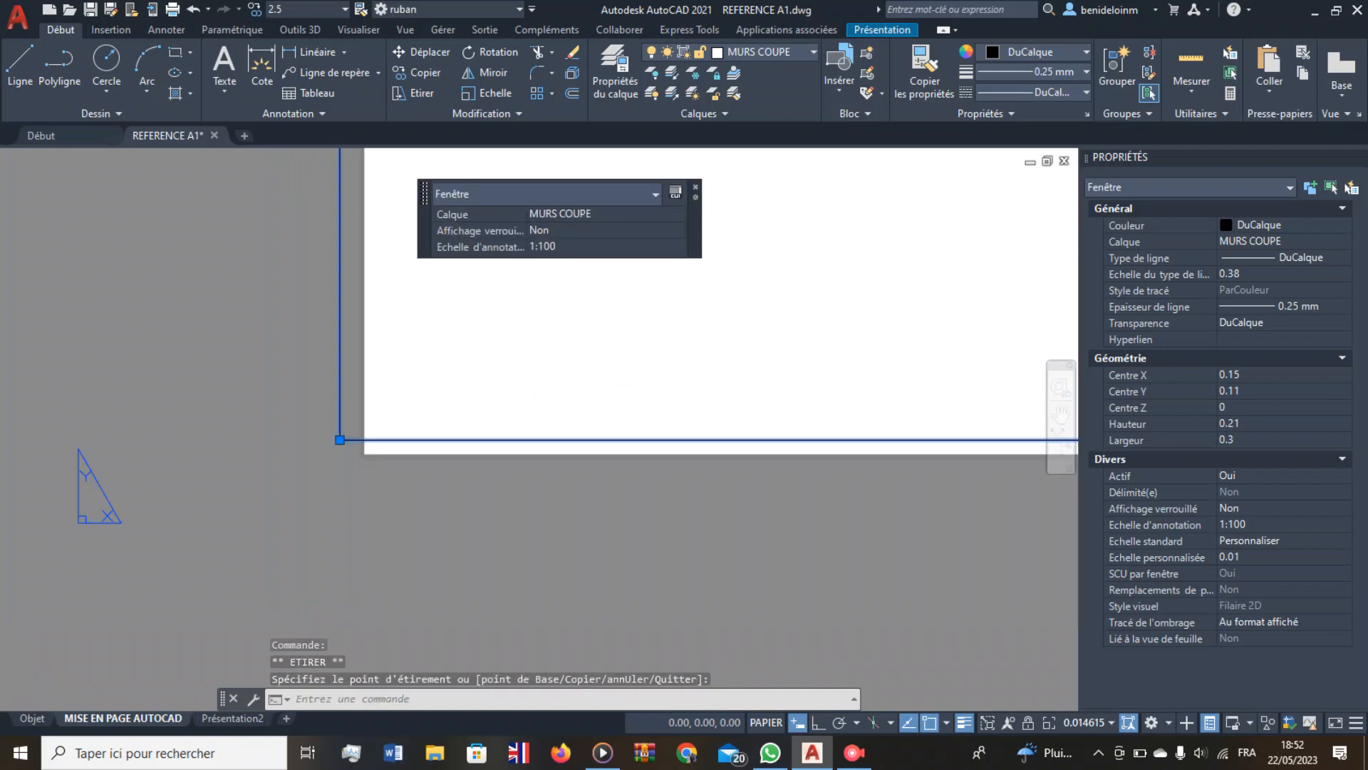
pyautogui.click(354, 417)
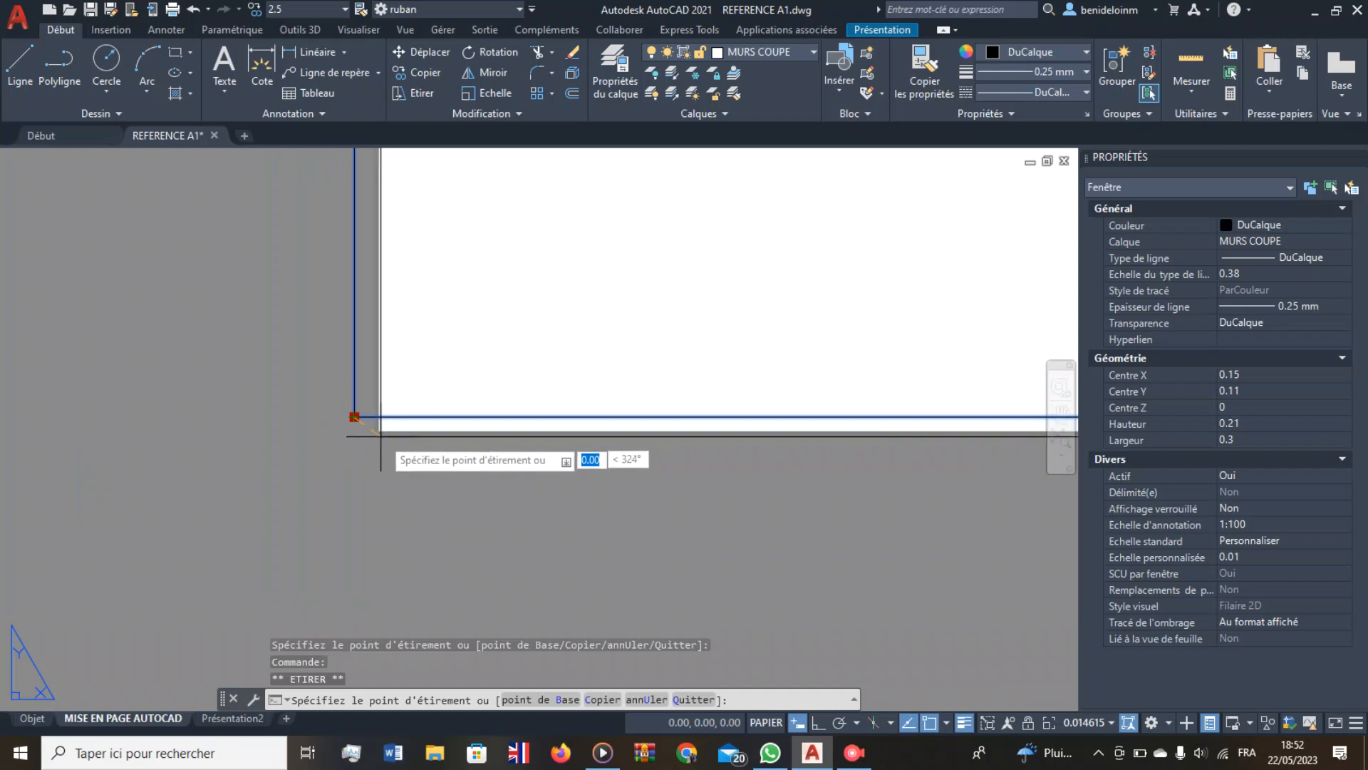
pyautogui.click(354, 417)
pyautogui.scroll(-5, 581, 453)
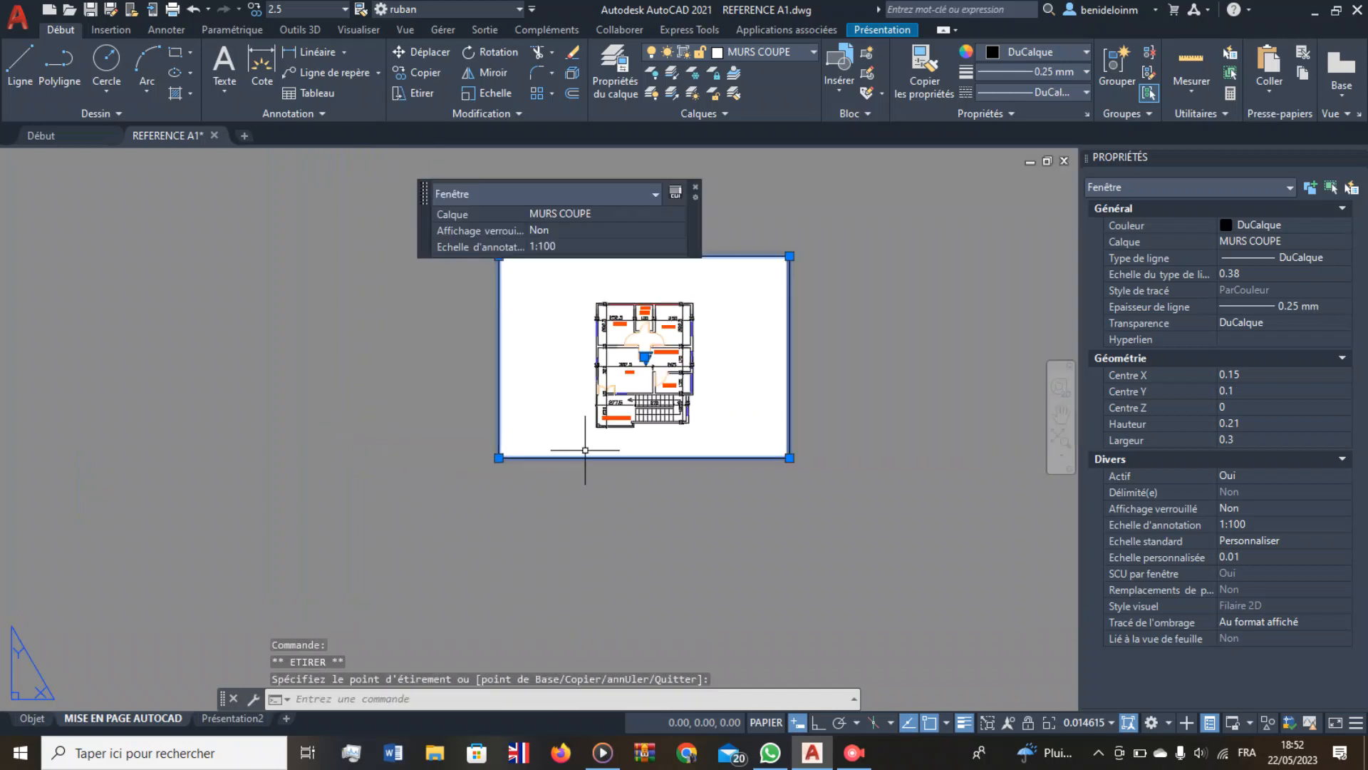
pyautogui.moveTo(581, 452); pyautogui.dragTo(584, 492, button='middle')
pyautogui.scroll(3, 617, 428)
pyautogui.scroll(-5, 617, 432)
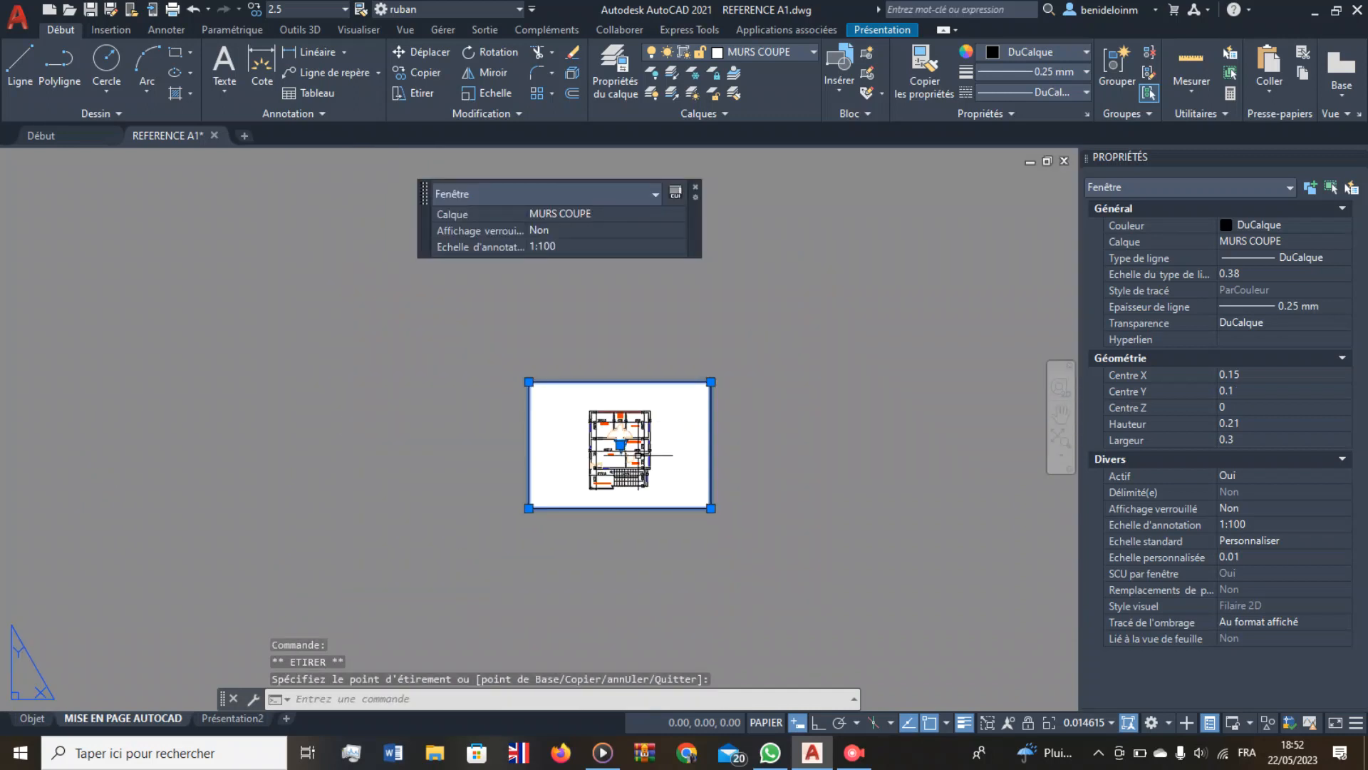
# Activate model space inside the viewport, try resizing the floor plan within the frame, and return to paper space.
pyautogui.doubleClick(620, 444)
pyautogui.scroll(3, 641, 432)
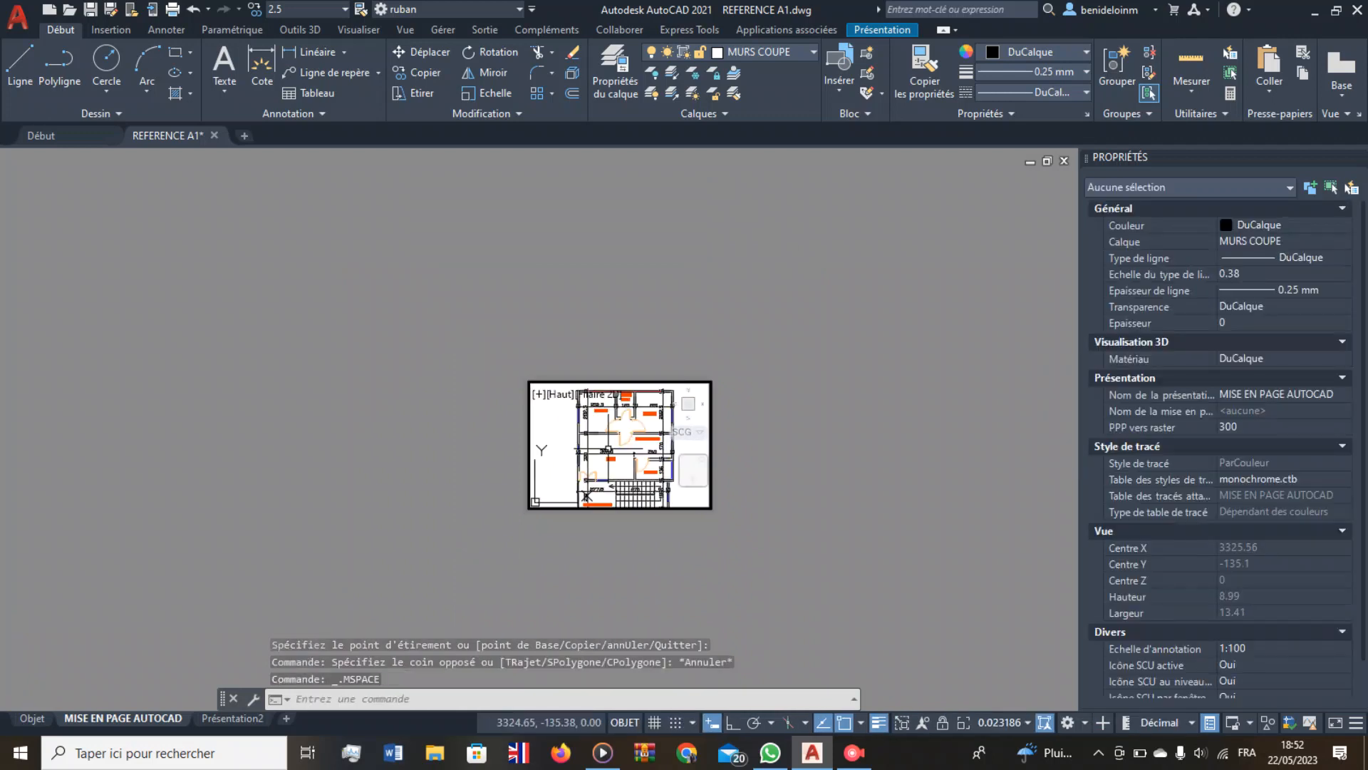
pyautogui.scroll(-5, 641, 432)
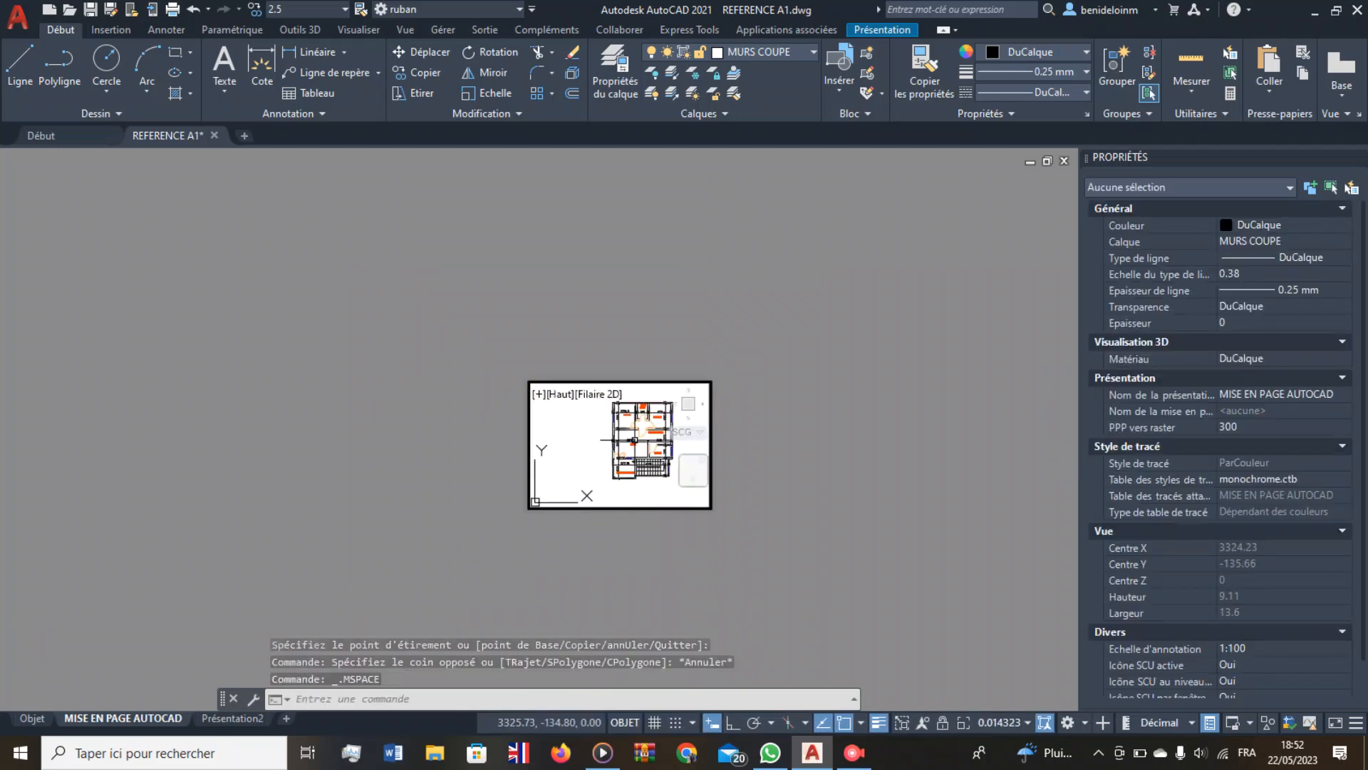
pyautogui.click(579, 446)
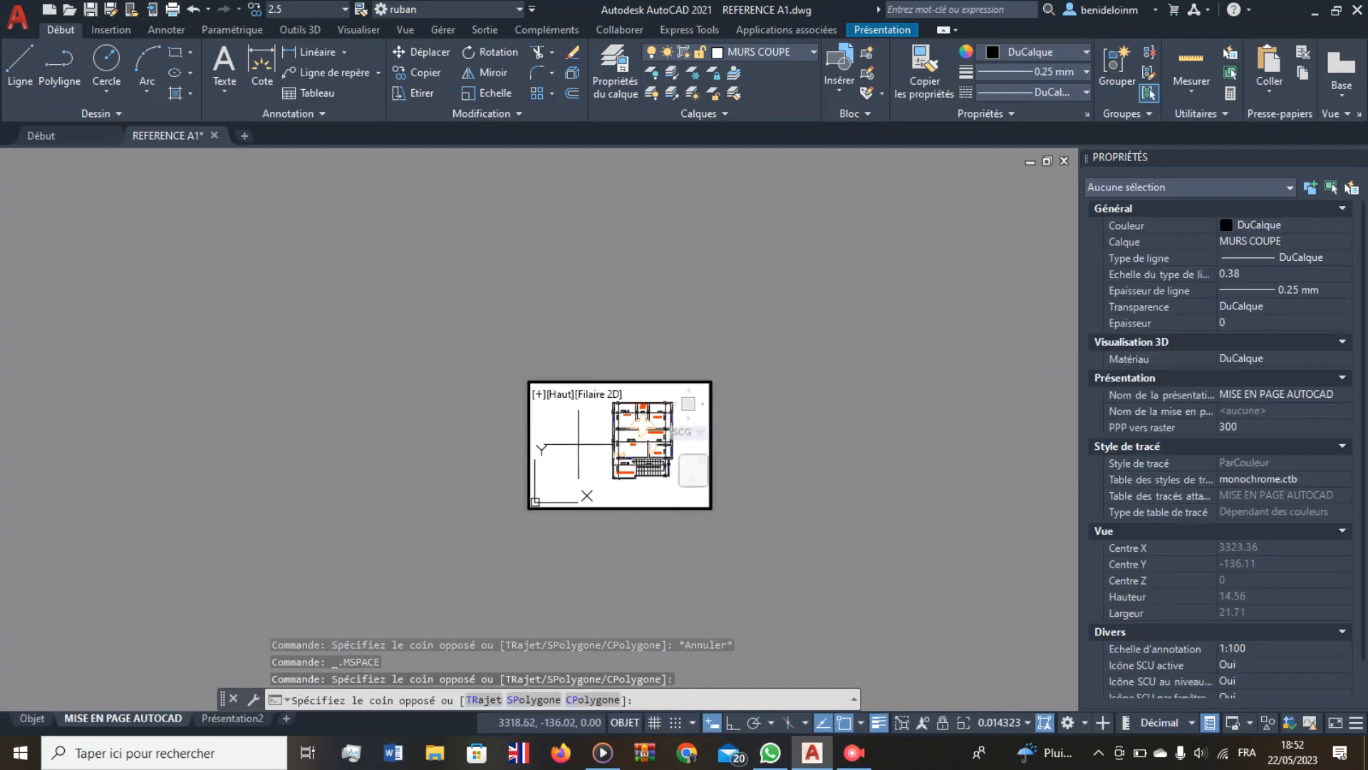
pyautogui.click(550, 463)
pyautogui.doubleClick(523, 422)
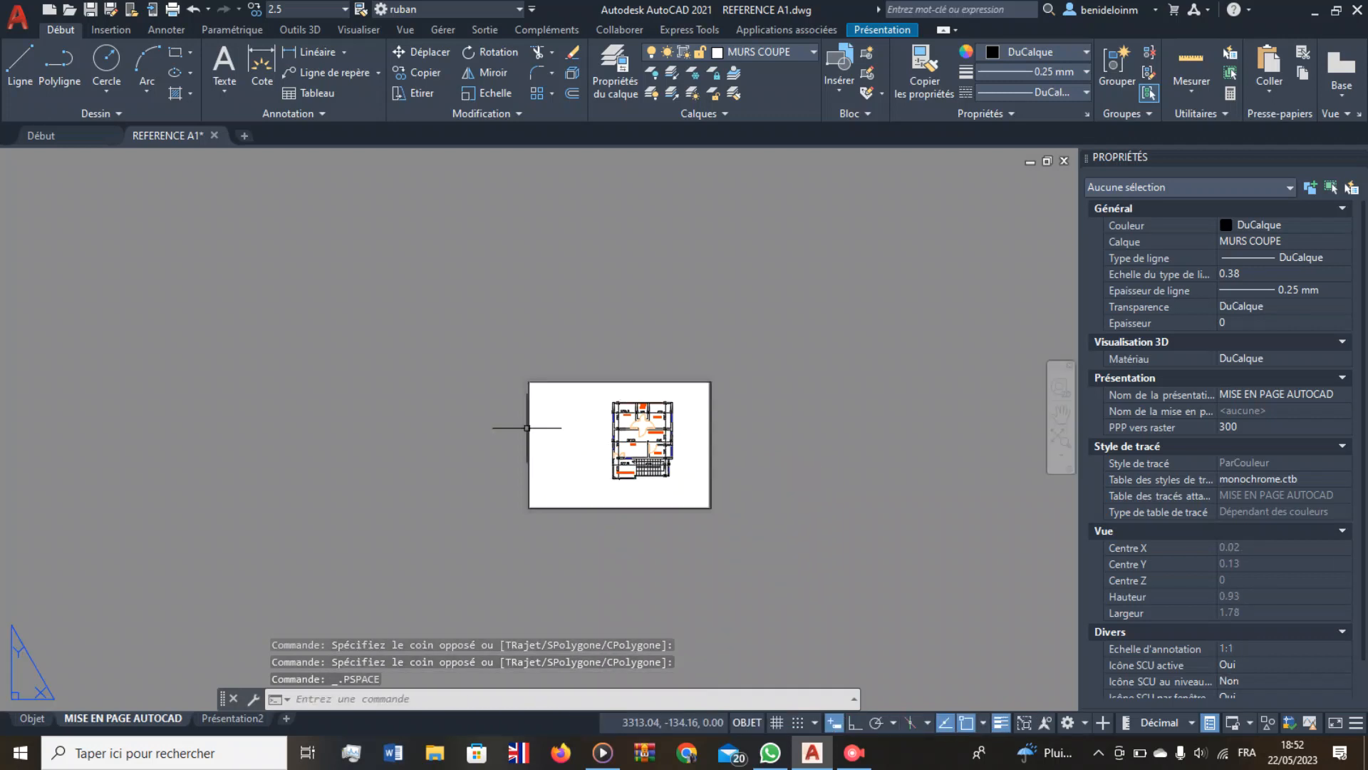
# Examine in paper space, near and far, how the floor plan sits on the sheet.
pyautogui.scroll(4, 578, 451)
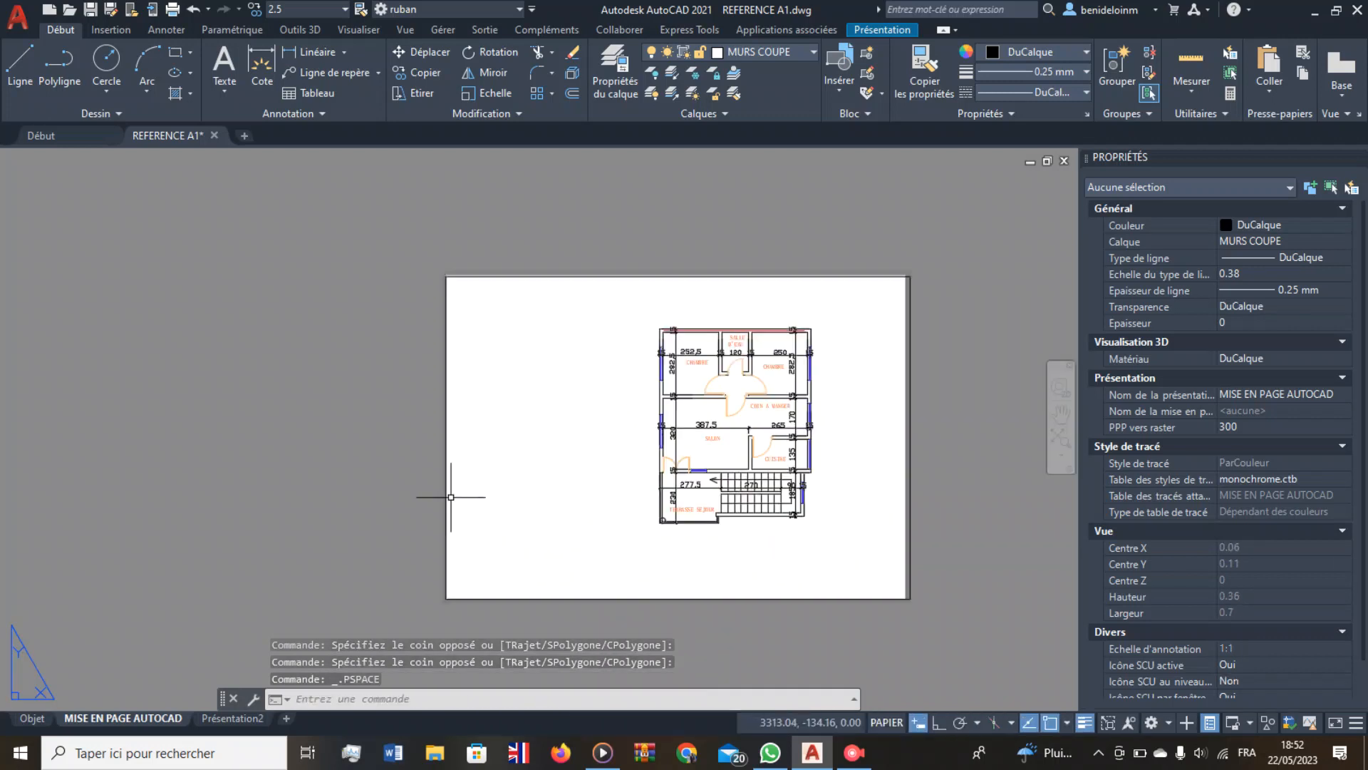
pyautogui.scroll(-4, 815, 474)
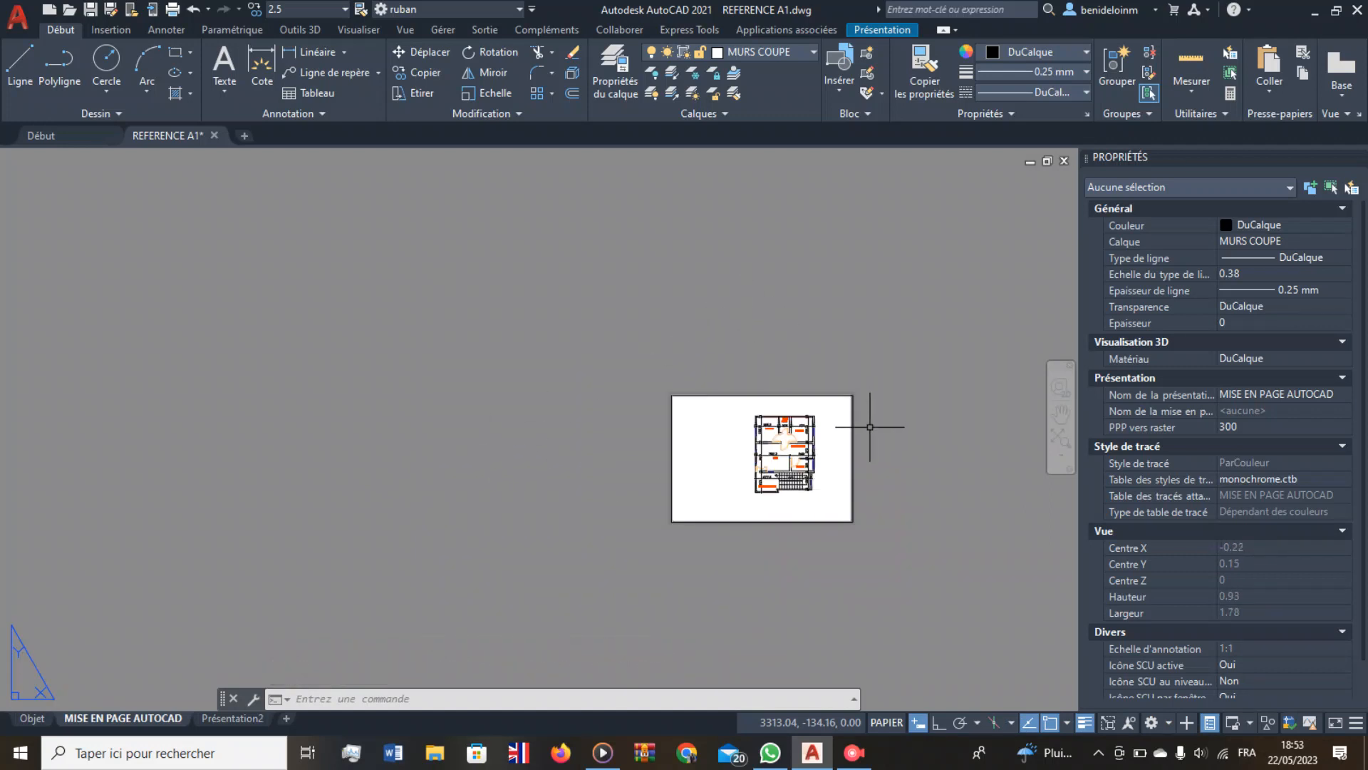
pyautogui.scroll(-6, 694, 460)
pyautogui.moveTo(722, 499); pyautogui.dragTo(720, 505)
pyautogui.click(722, 505)
pyautogui.click(740, 491)
pyautogui.scroll(8, 720, 474)
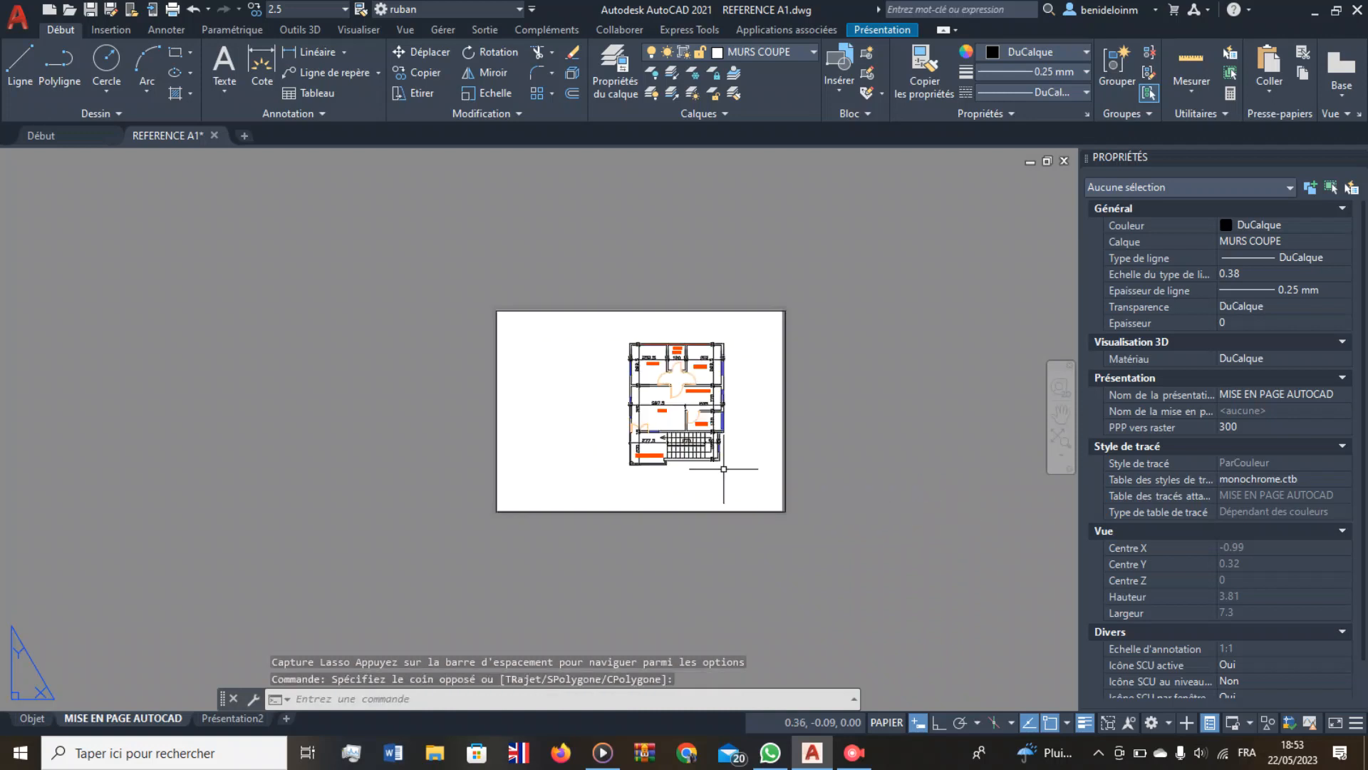
pyautogui.moveTo(709, 456); pyautogui.dragTo(581, 523, button='middle')
pyautogui.scroll(-4, 584, 512)
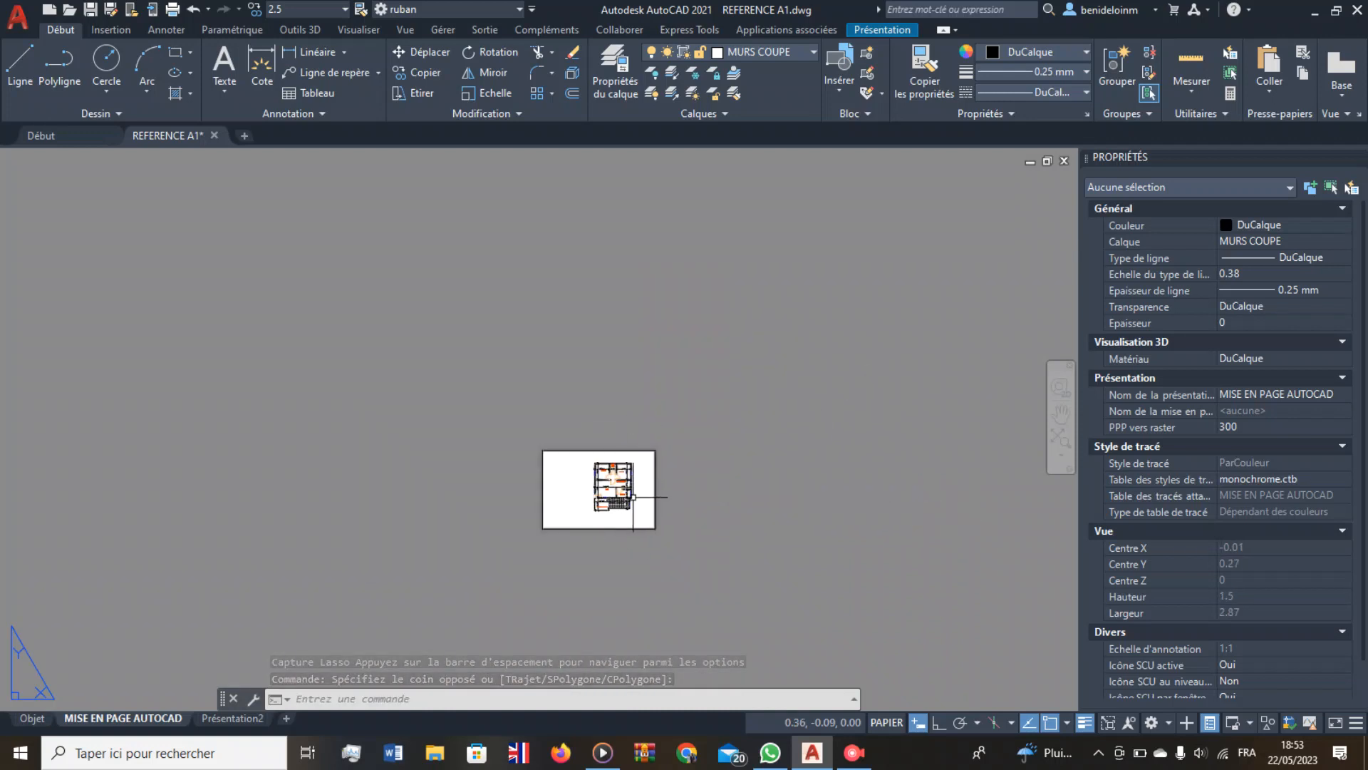
pyautogui.scroll(2, 611, 518)
pyautogui.scroll(7, 610, 519)
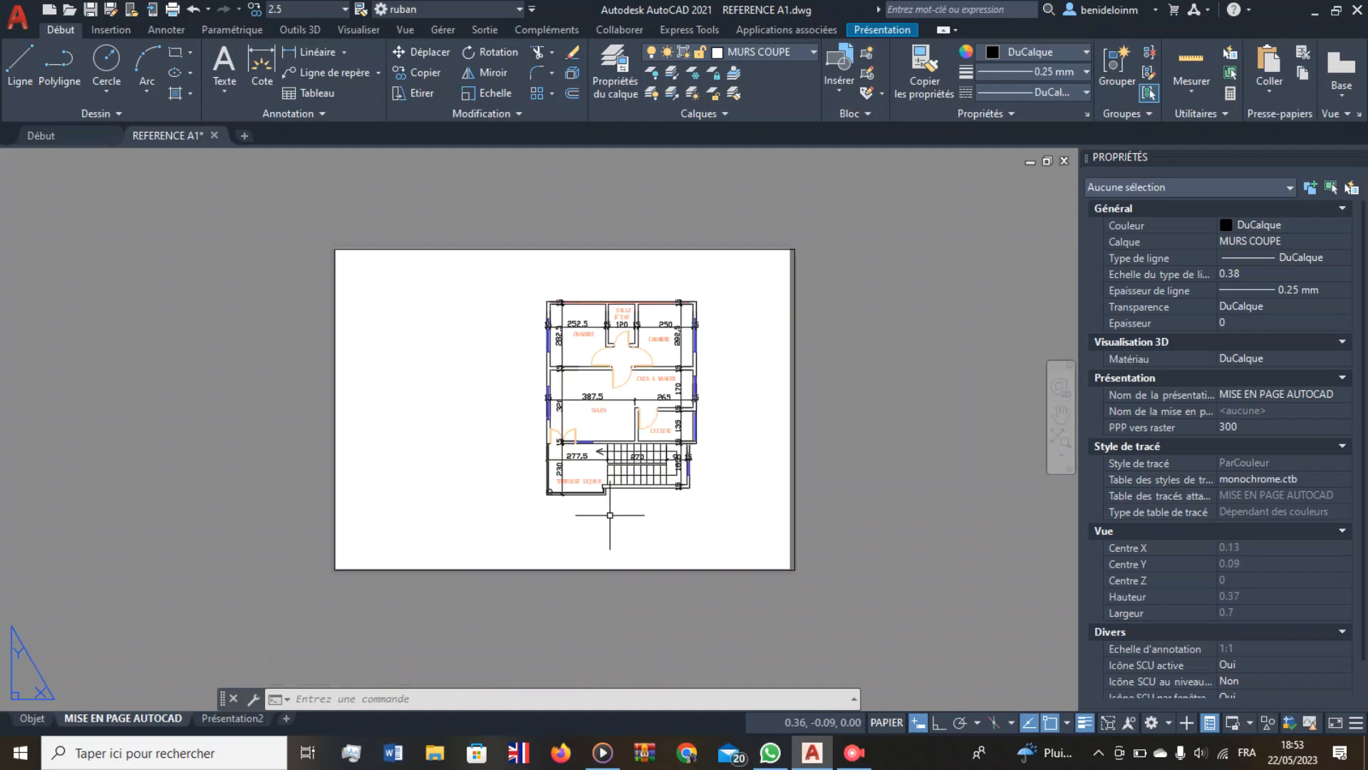
pyautogui.scroll(-1, 618, 507)
pyautogui.scroll(1, 617, 507)
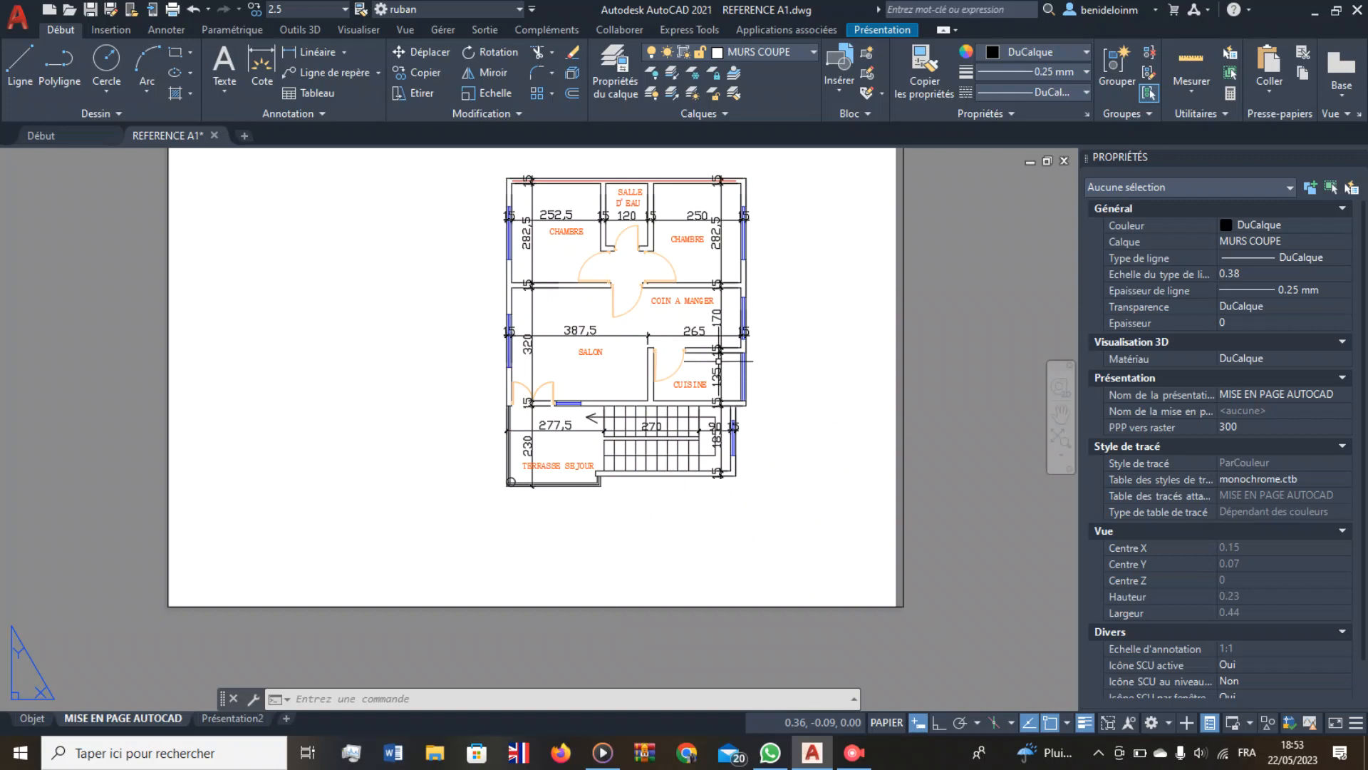
# Activate model space inside the viewport and move the reduced floor plan closer to the sheet's centre with the Pan tool.
pyautogui.doubleClick(617, 298)
pyautogui.scroll(-2, 617, 298)
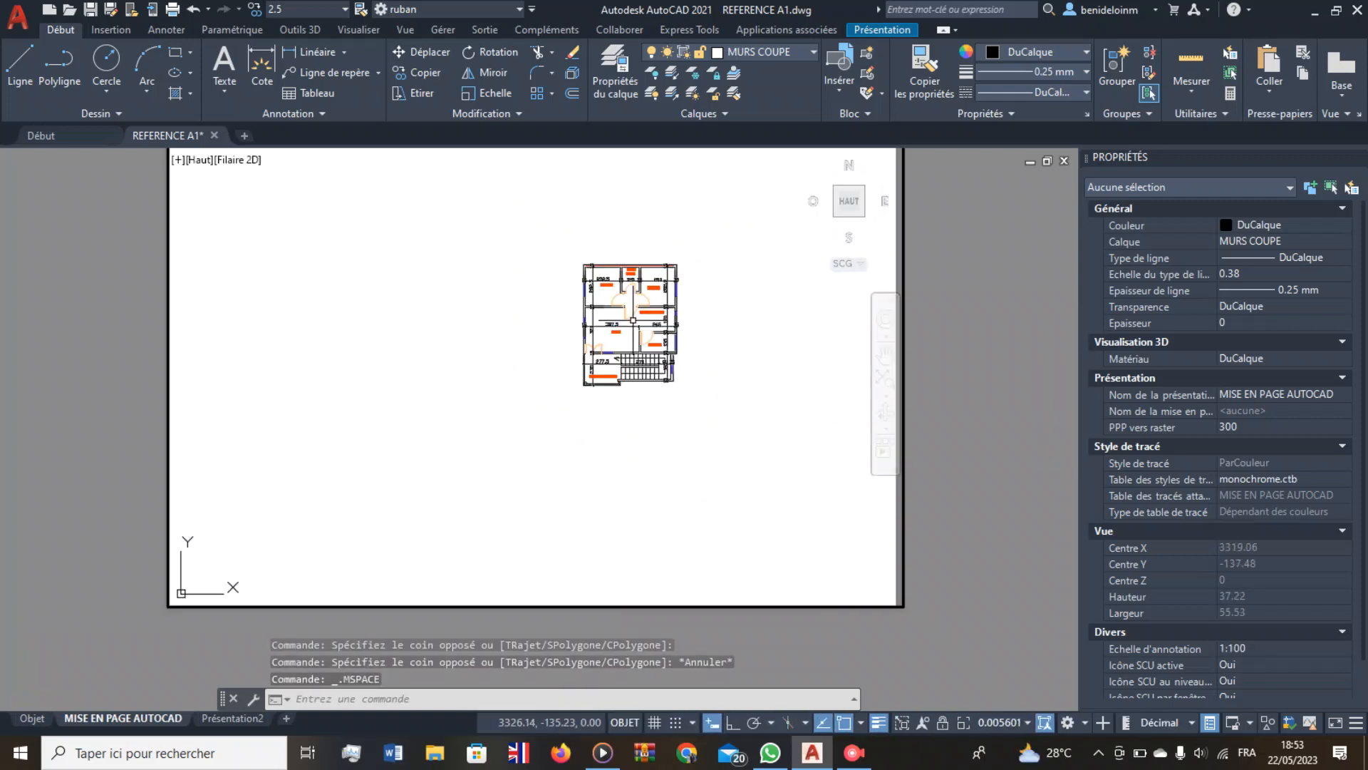
pyautogui.scroll(1, 617, 298)
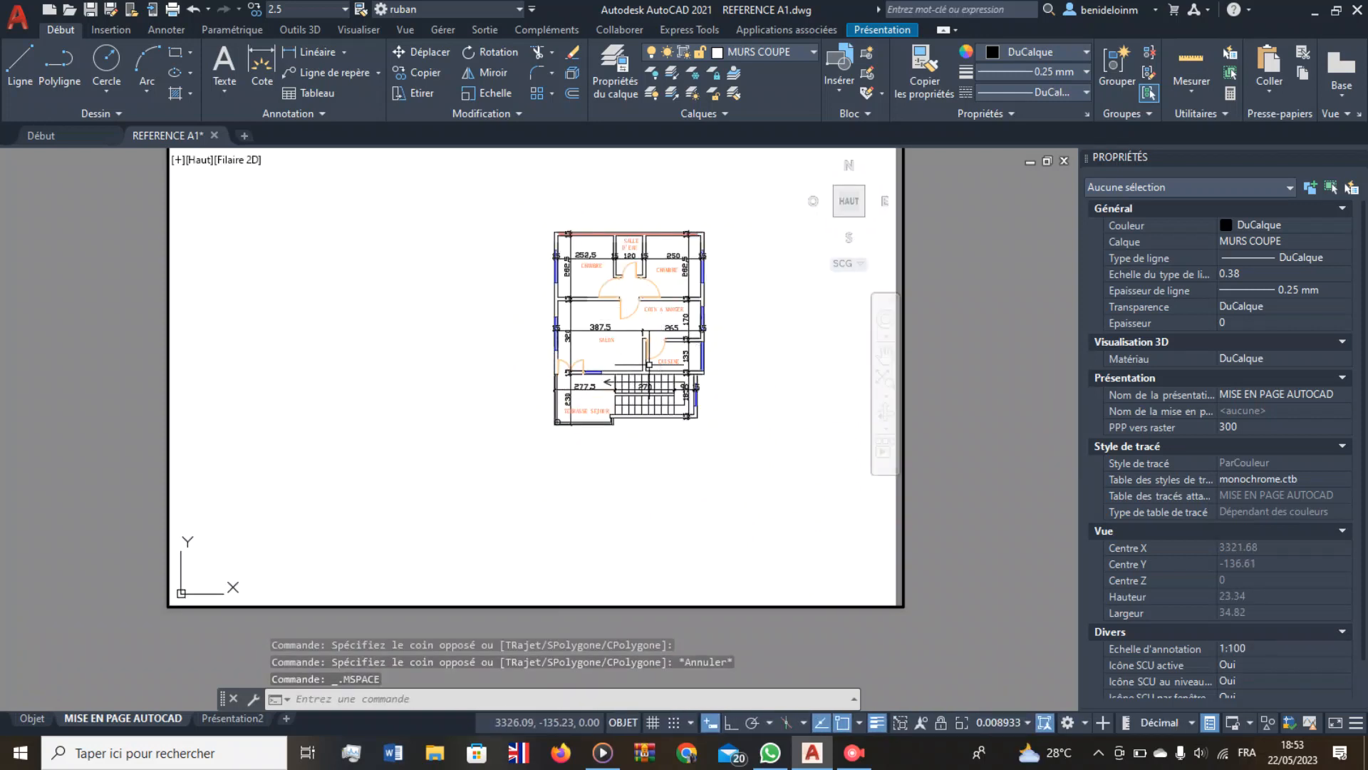
pyautogui.scroll(1, 710, 346)
pyautogui.scroll(-1, 710, 346)
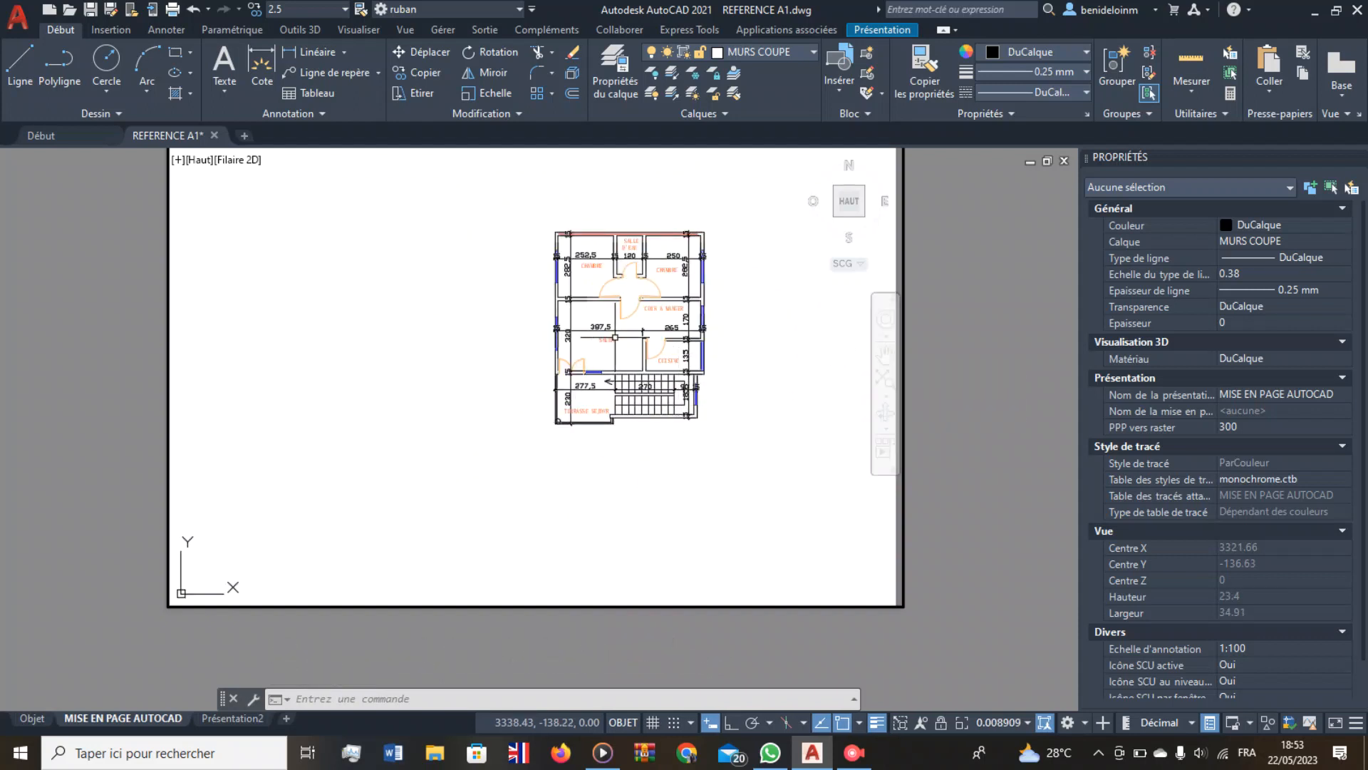
pyautogui.click(886, 354)
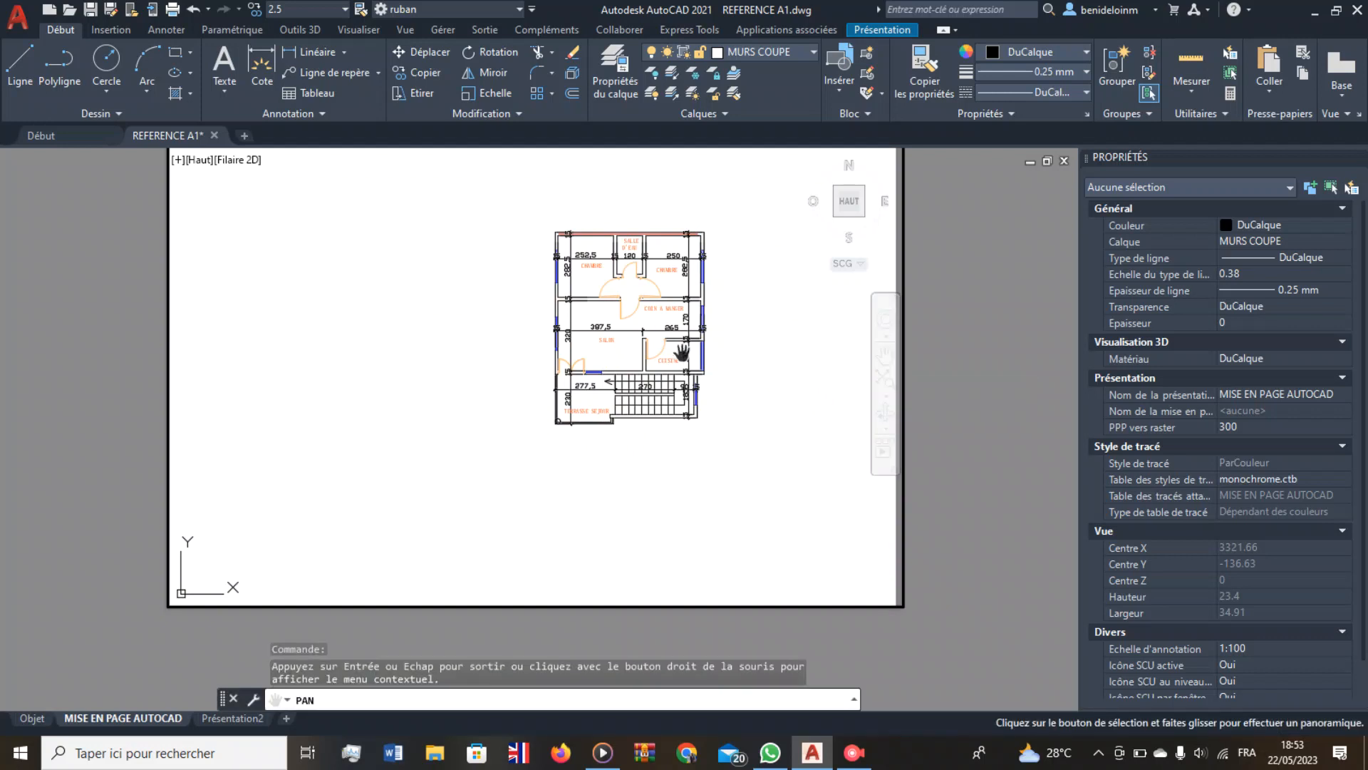
pyautogui.moveTo(688, 351); pyautogui.dragTo(631, 389)
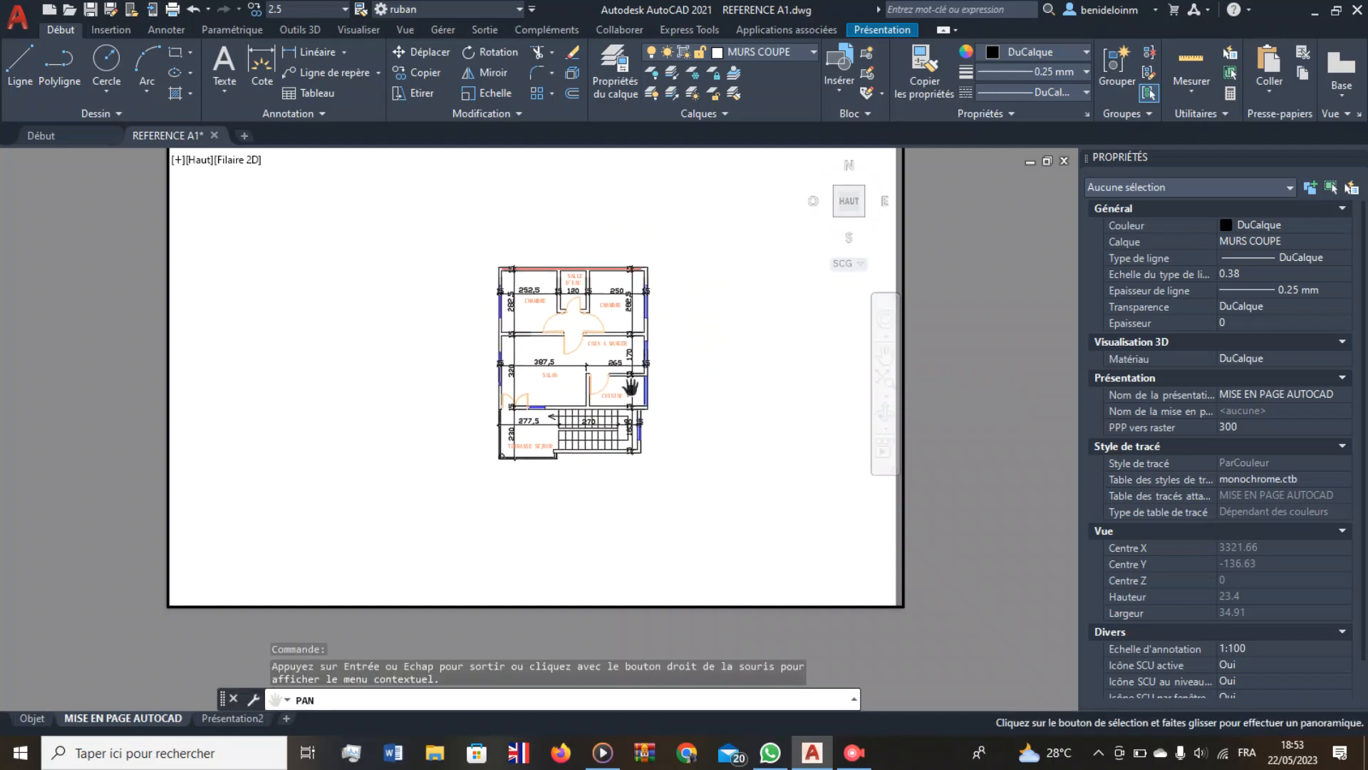
# Enlarge the floor plan inside the active viewport until it fills most of the sheet's height, and pan it into place.
pyautogui.scroll(4, 628, 389)
pyautogui.scroll(-2, 625, 388)
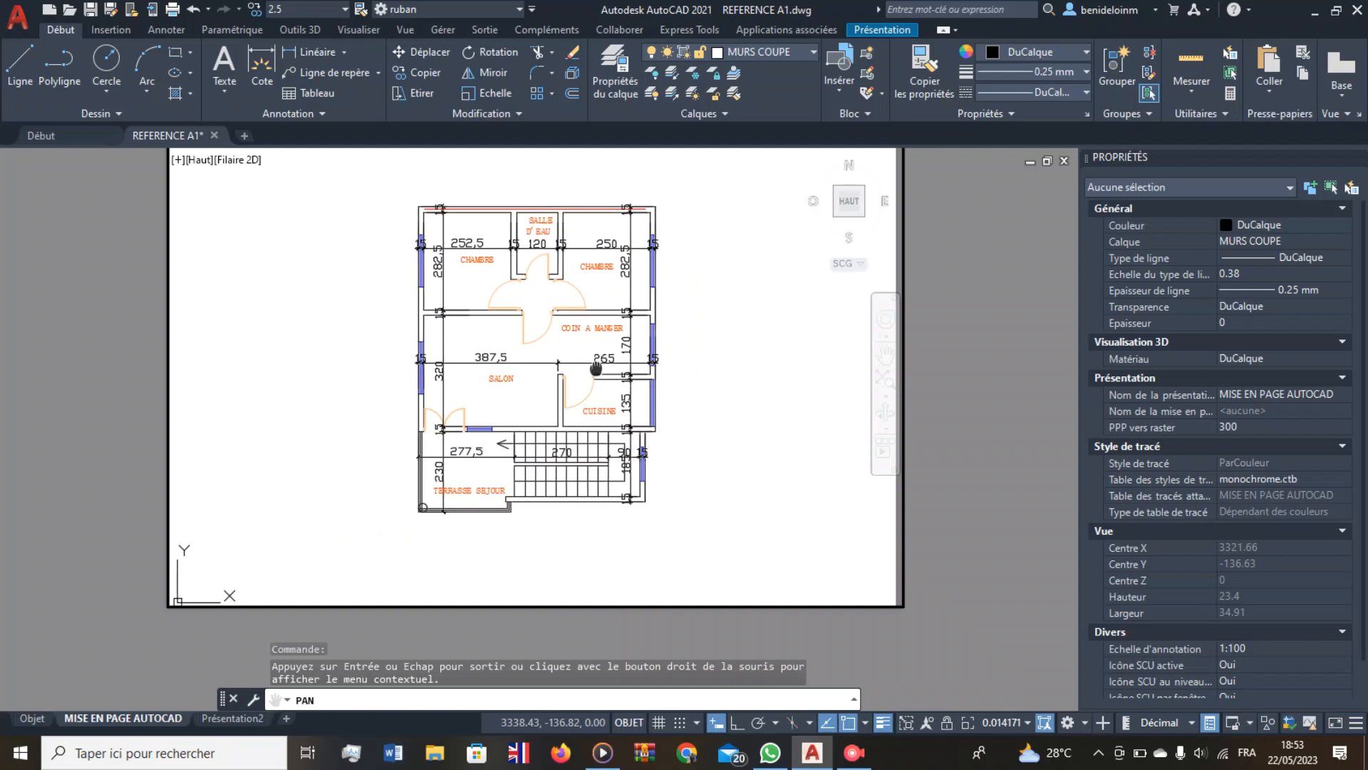
pyautogui.scroll(2, 596, 338)
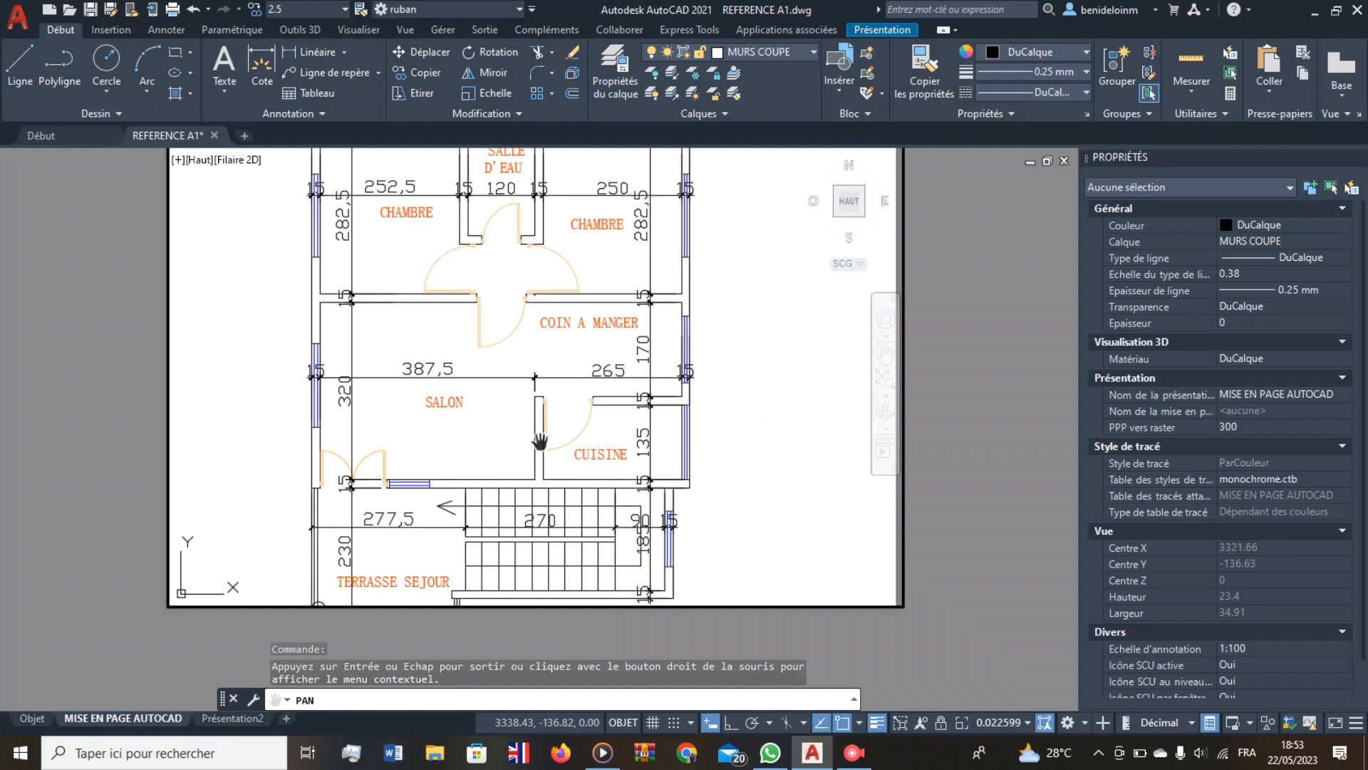
pyautogui.scroll(-2, 550, 430)
pyautogui.moveTo(524, 443); pyautogui.dragTo(548, 425)
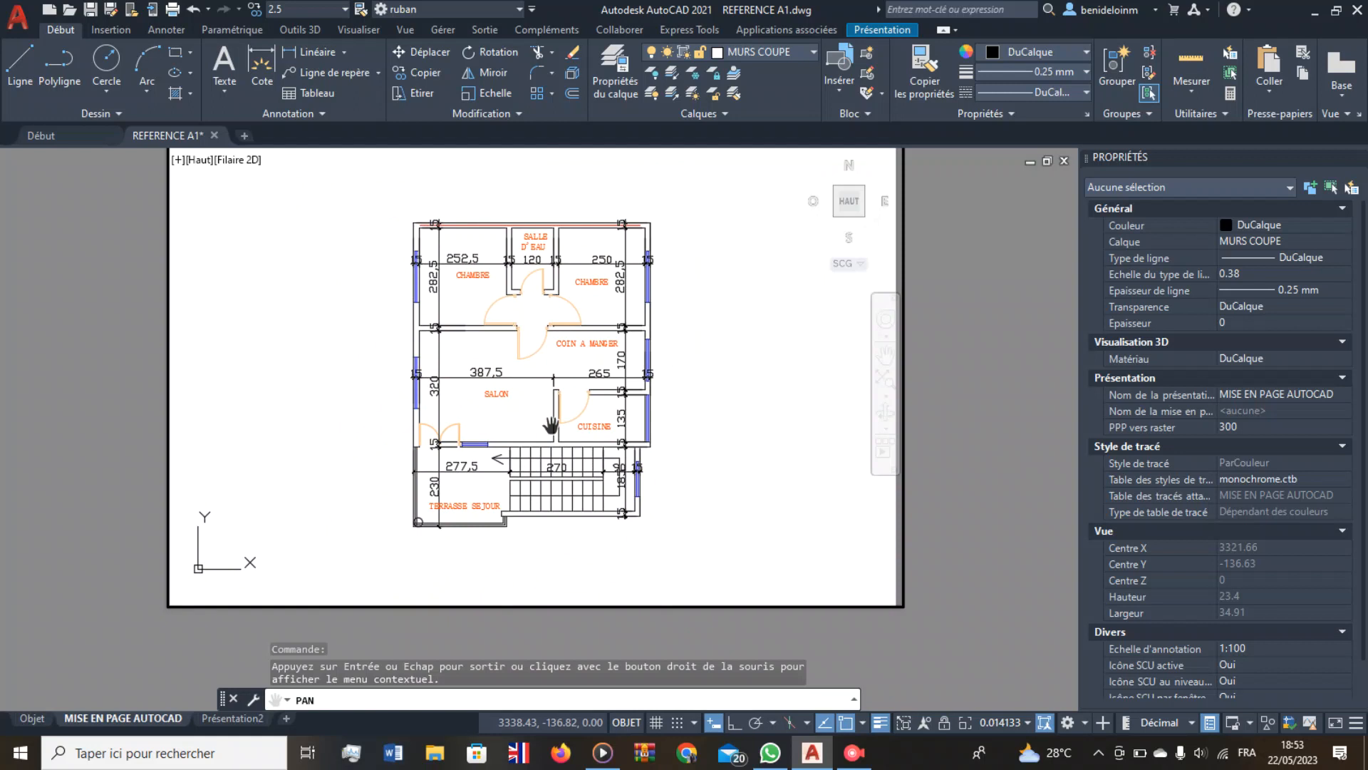
# Refine the floor plan's size and position within the viewport so the whole plan shows with margins, and return to paper space.
pyautogui.scroll(2, 551, 425)
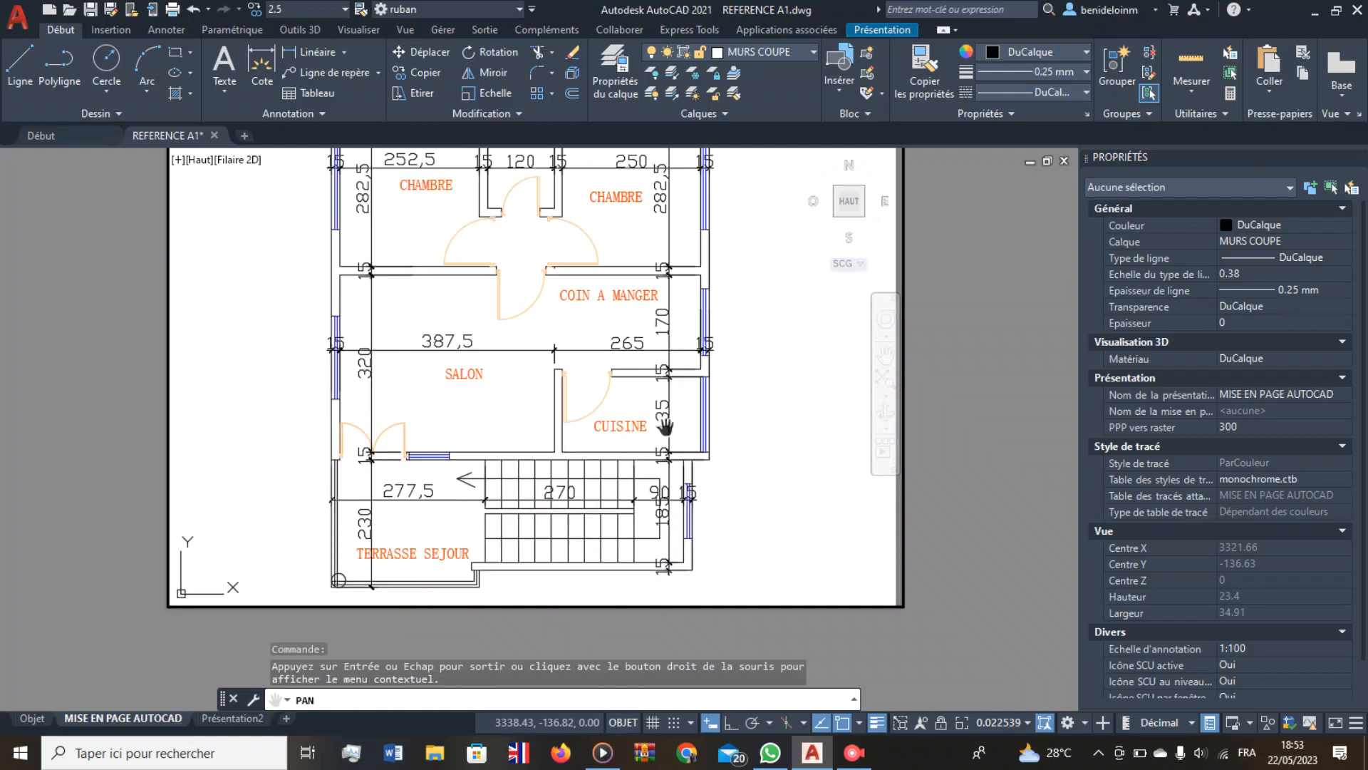
pyautogui.moveTo(589, 411); pyautogui.dragTo(580, 440)
pyautogui.scroll(-2, 580, 440)
pyautogui.scroll(2, 580, 441)
pyautogui.scroll(-2, 580, 440)
pyautogui.moveTo(580, 440); pyautogui.dragTo(554, 412)
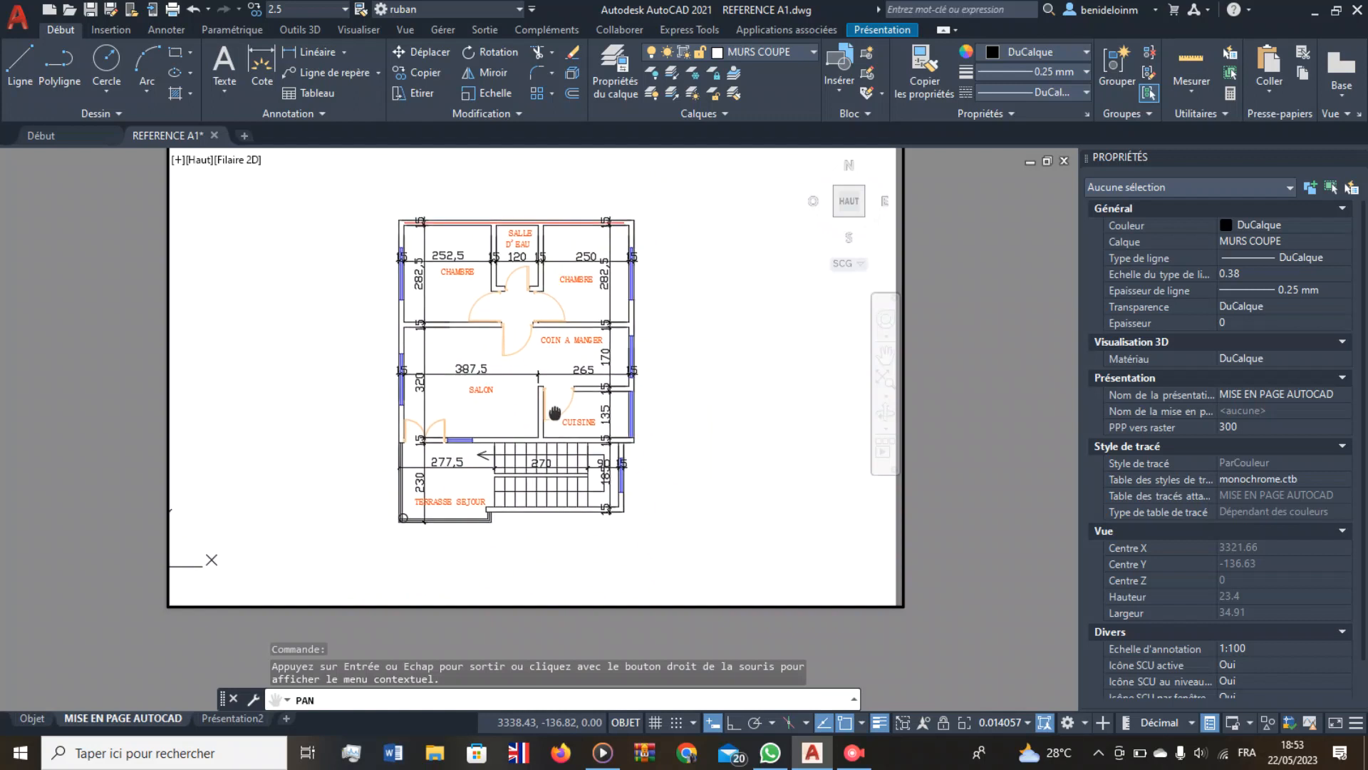
pyautogui.doubleClick(745, 369)
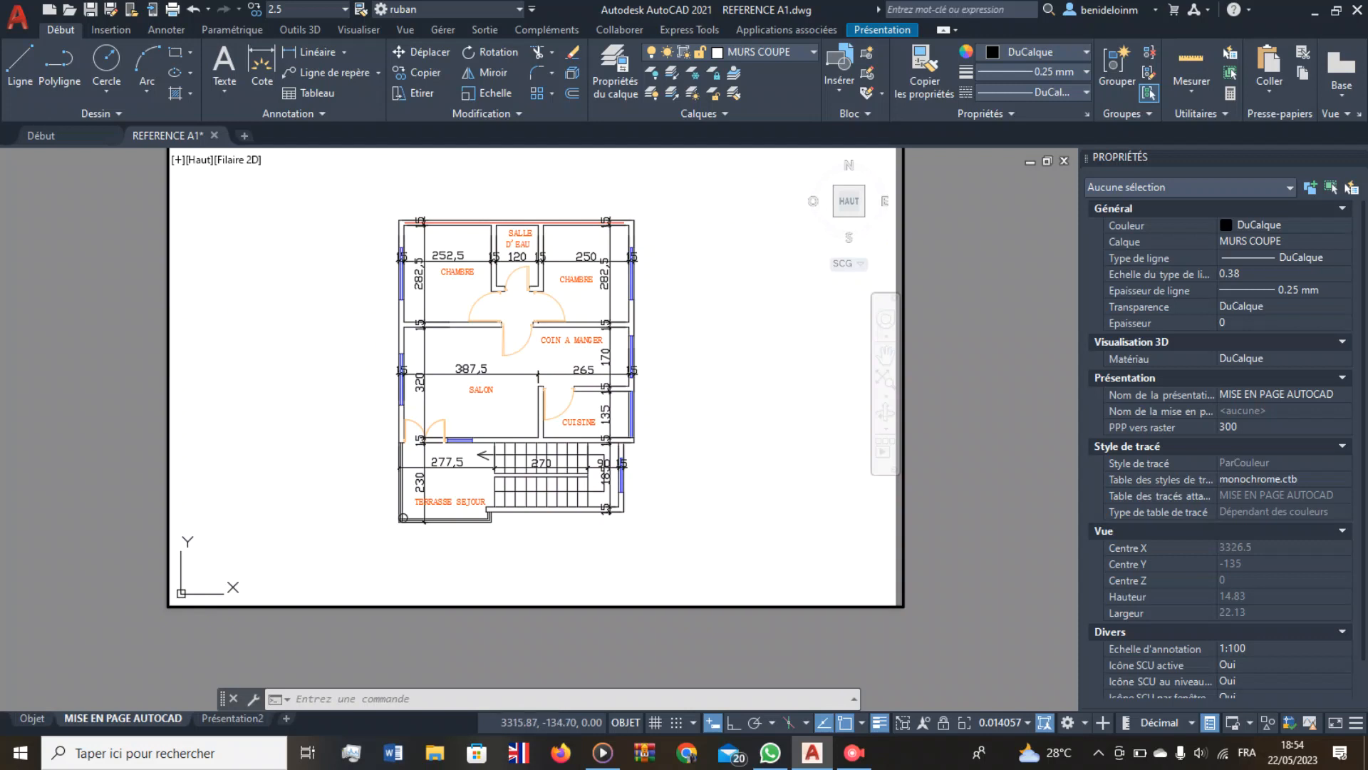
pyautogui.doubleClick(160, 347)
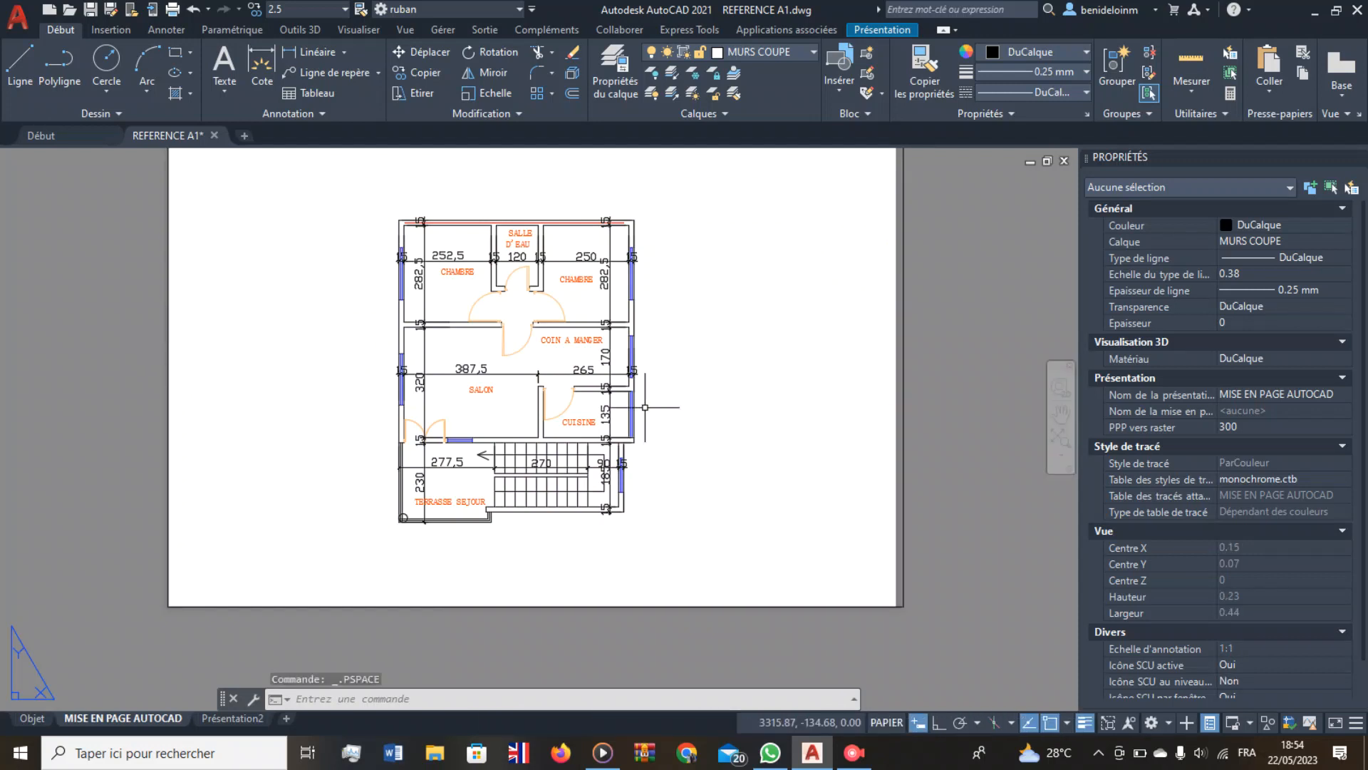
pyautogui.click(903, 409)
pyautogui.doubleClick(903, 409)
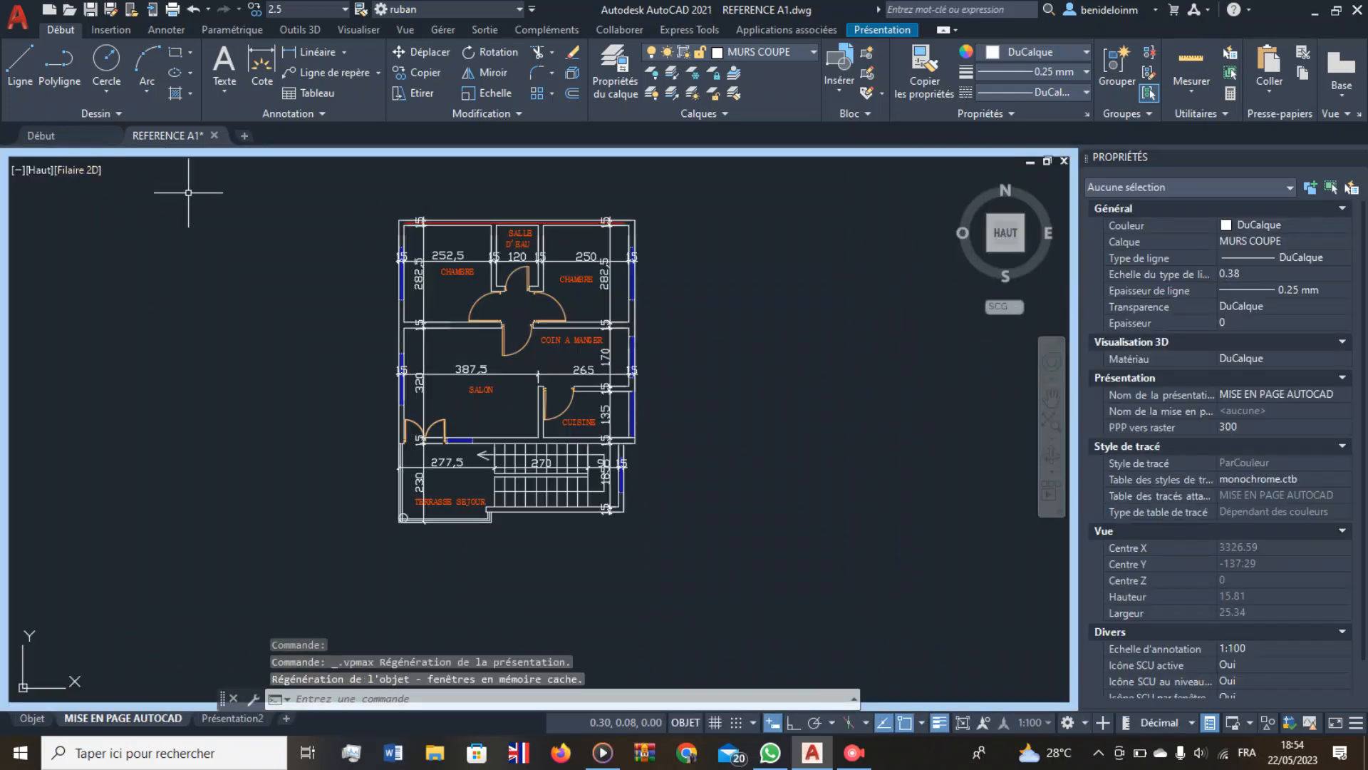
pyautogui.hotkey('ctrl', 'z')
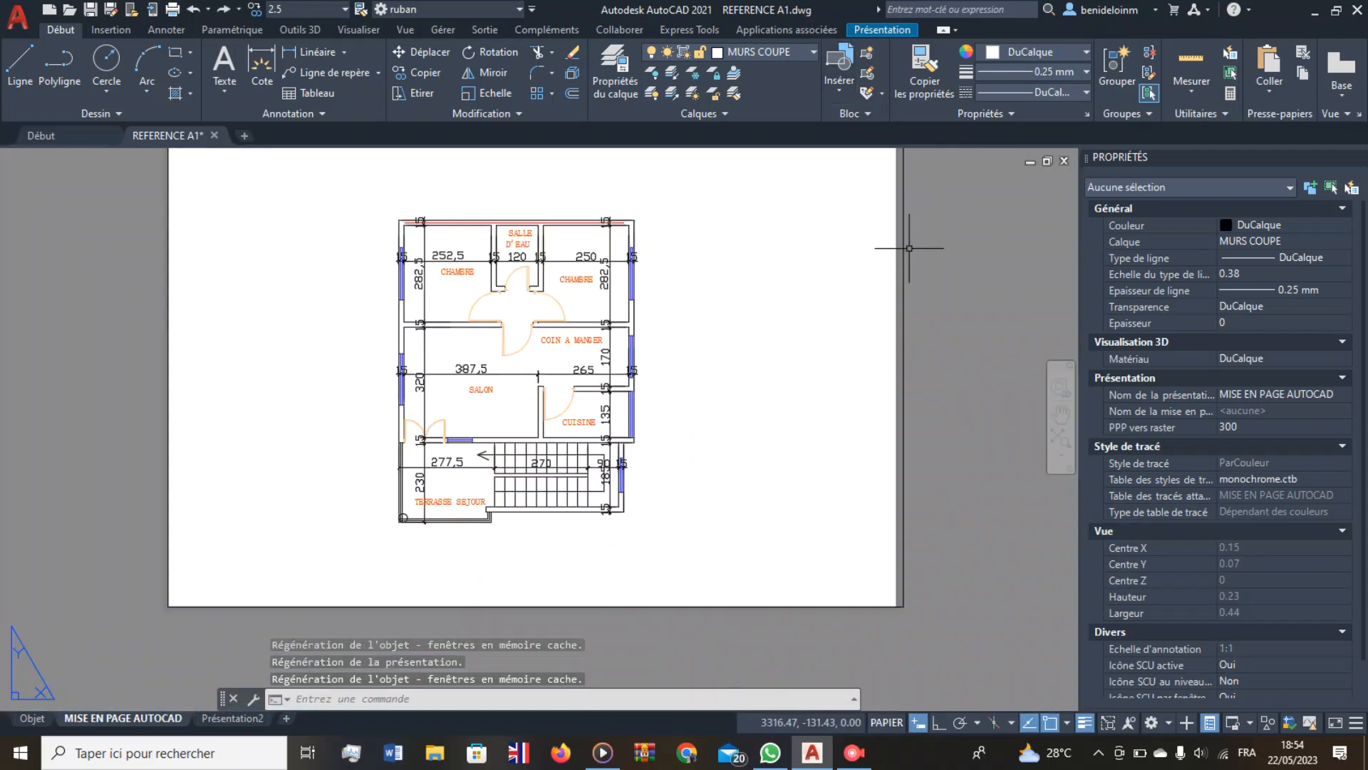
# Select the full-page viewport by its frame and review its layer, display lock and annotation scale properties.
pyautogui.click(902, 274)
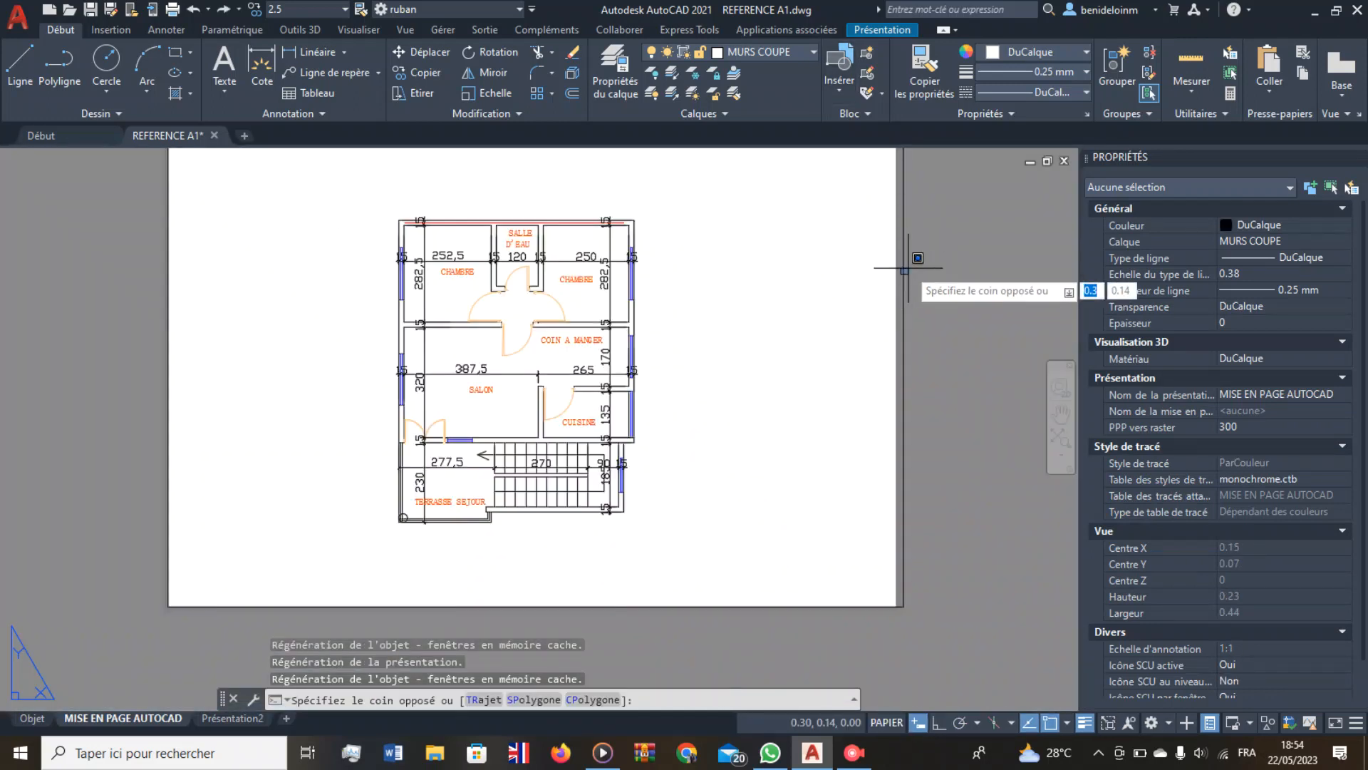
pyautogui.click(902, 273)
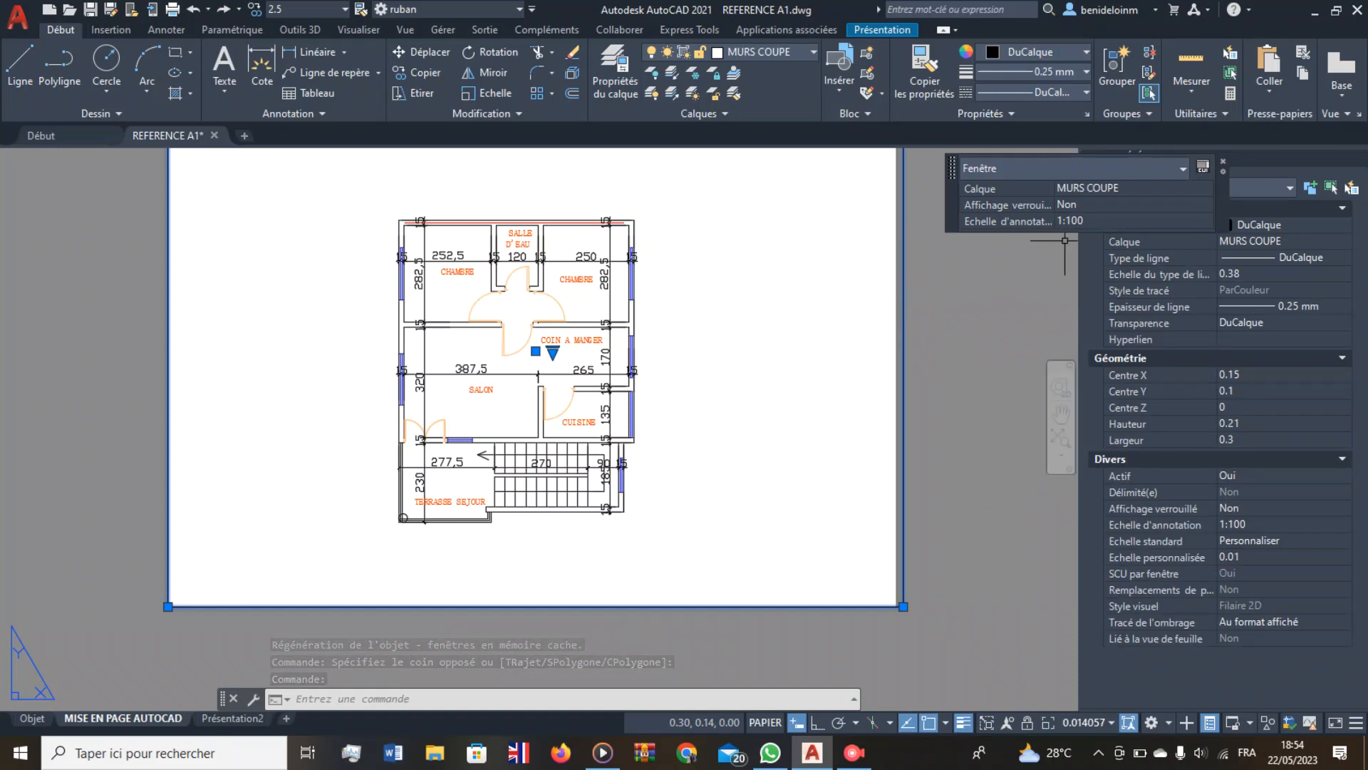
pyautogui.moveTo(1070, 235)
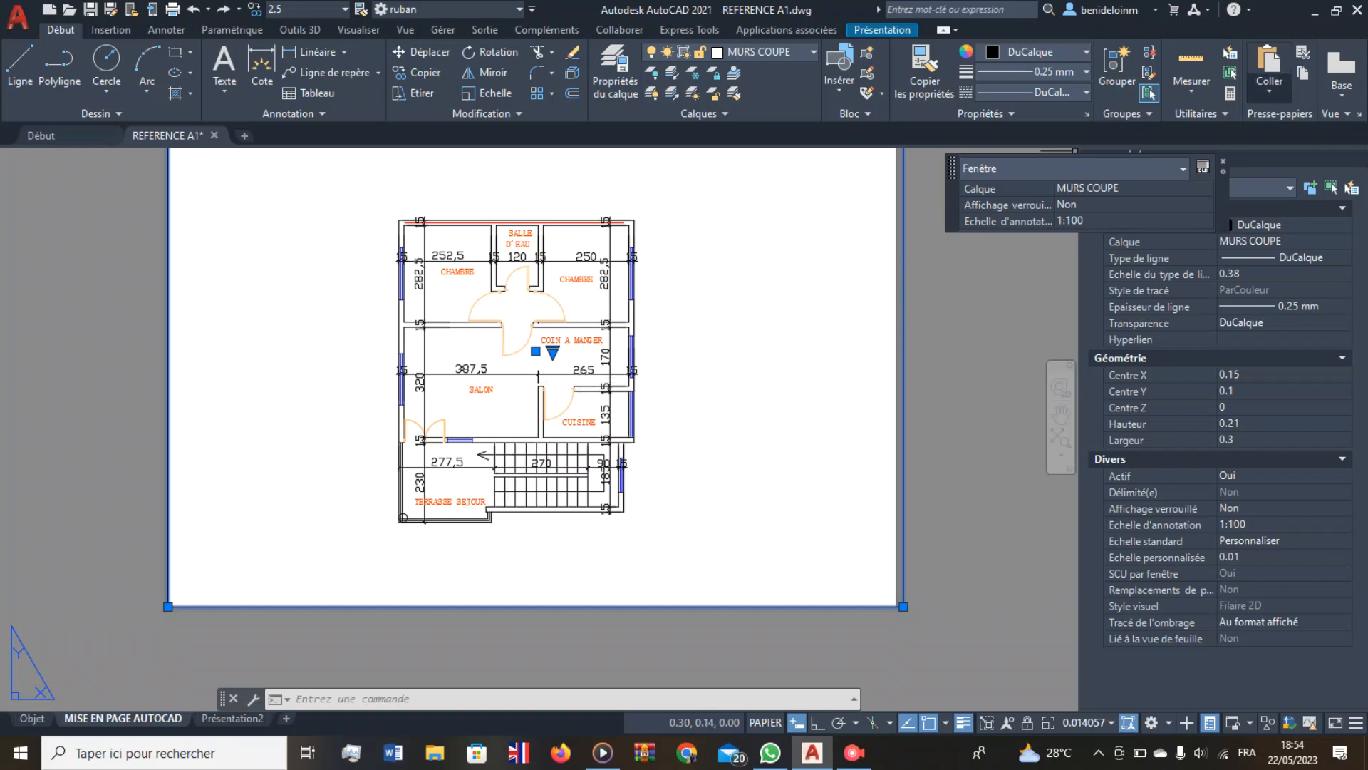
pyautogui.moveTo(1076, 206)
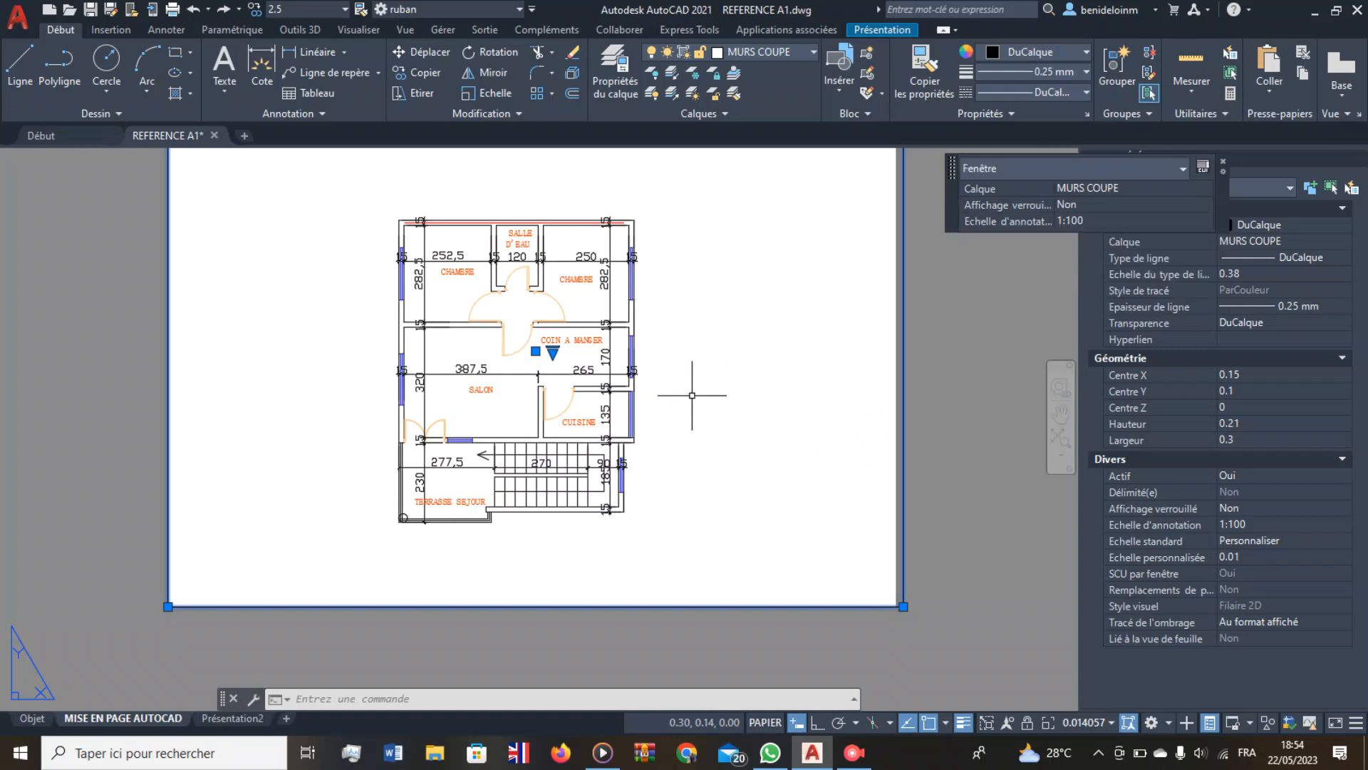
# Open the plot settings for the MISE EN PAGE AUTOCAD layout and generate a full preview of the sheet.
pyautogui.scroll(-2, 697, 389)
pyautogui.scroll(-2, 715, 348)
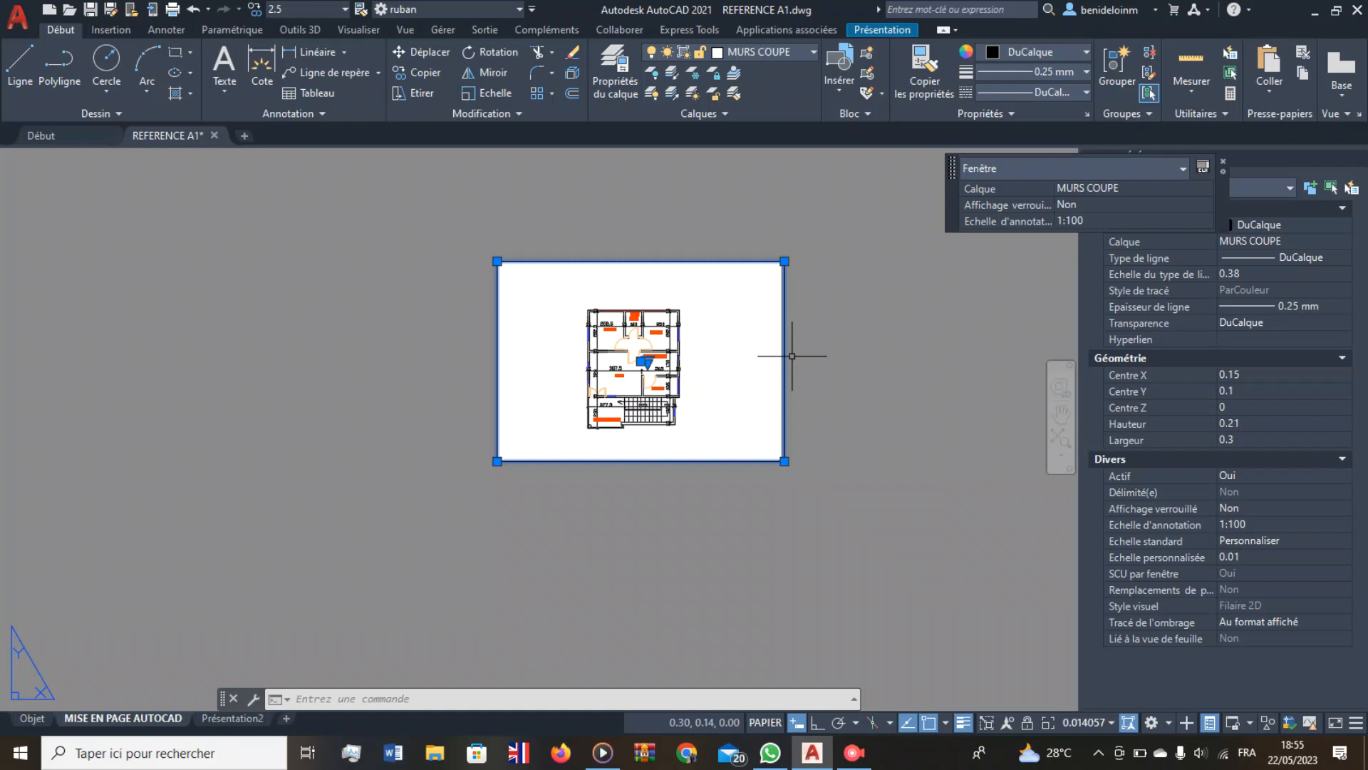
pyautogui.hotkey('ctrl', 'p')
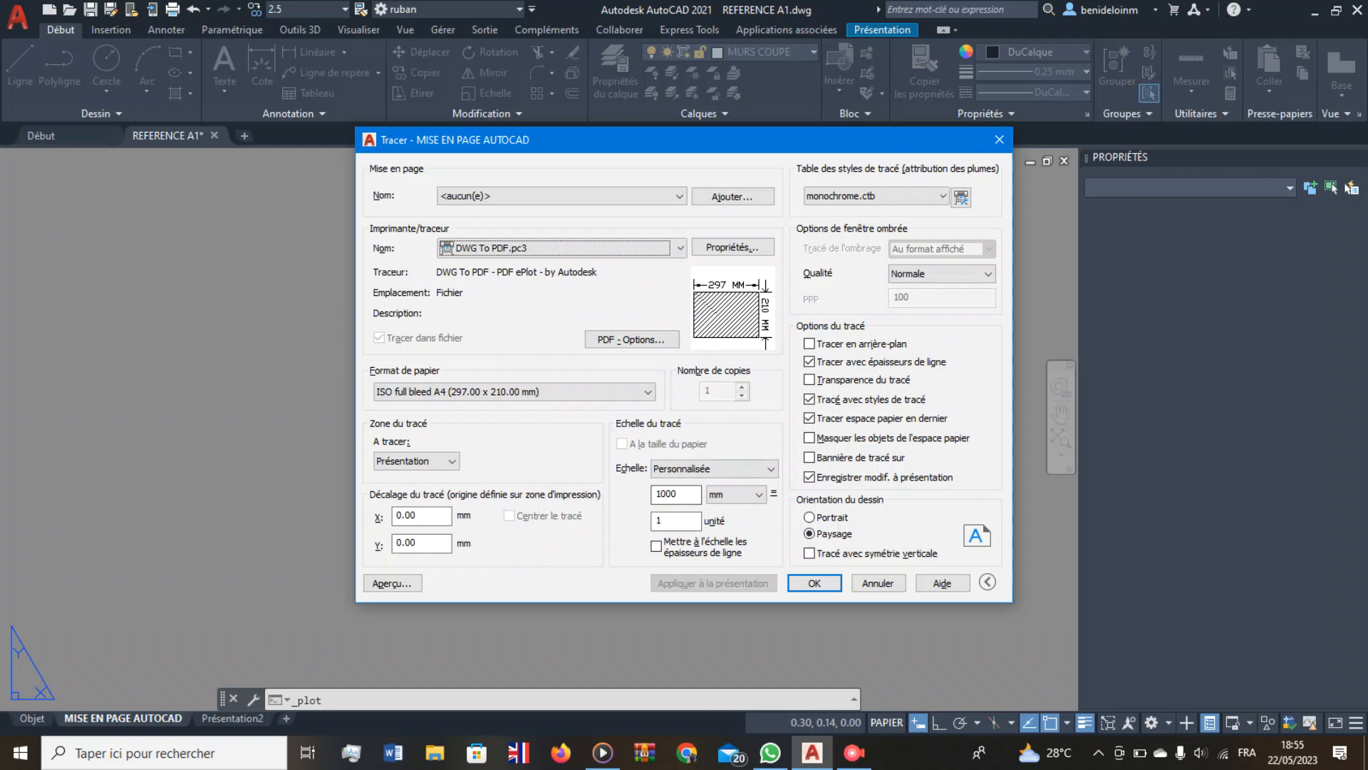
pyautogui.click(392, 583)
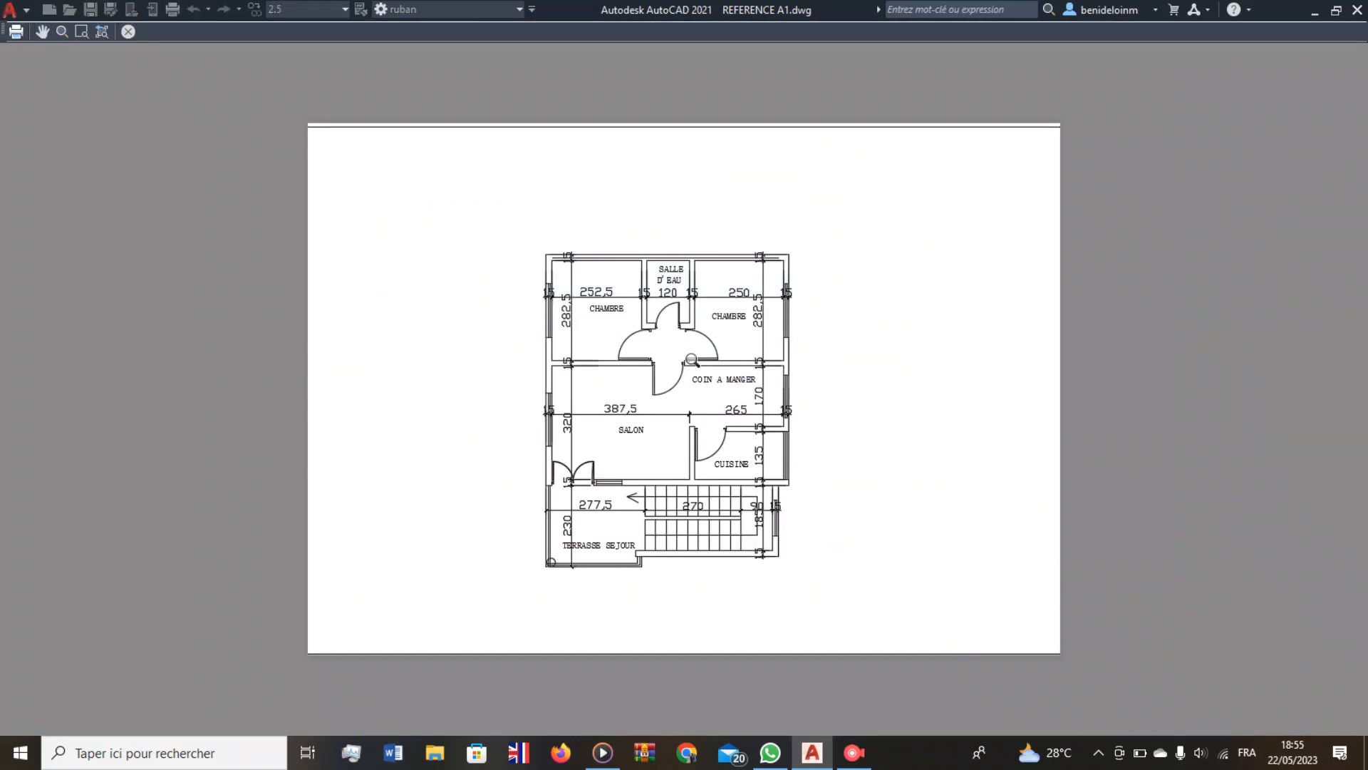
# Examine the floor plan's line weights, labels and margins in the plot preview, and close the preview.
pyautogui.scroll(-2, 660, 407)
pyautogui.scroll(4, 650, 408)
pyautogui.scroll(-4, 650, 408)
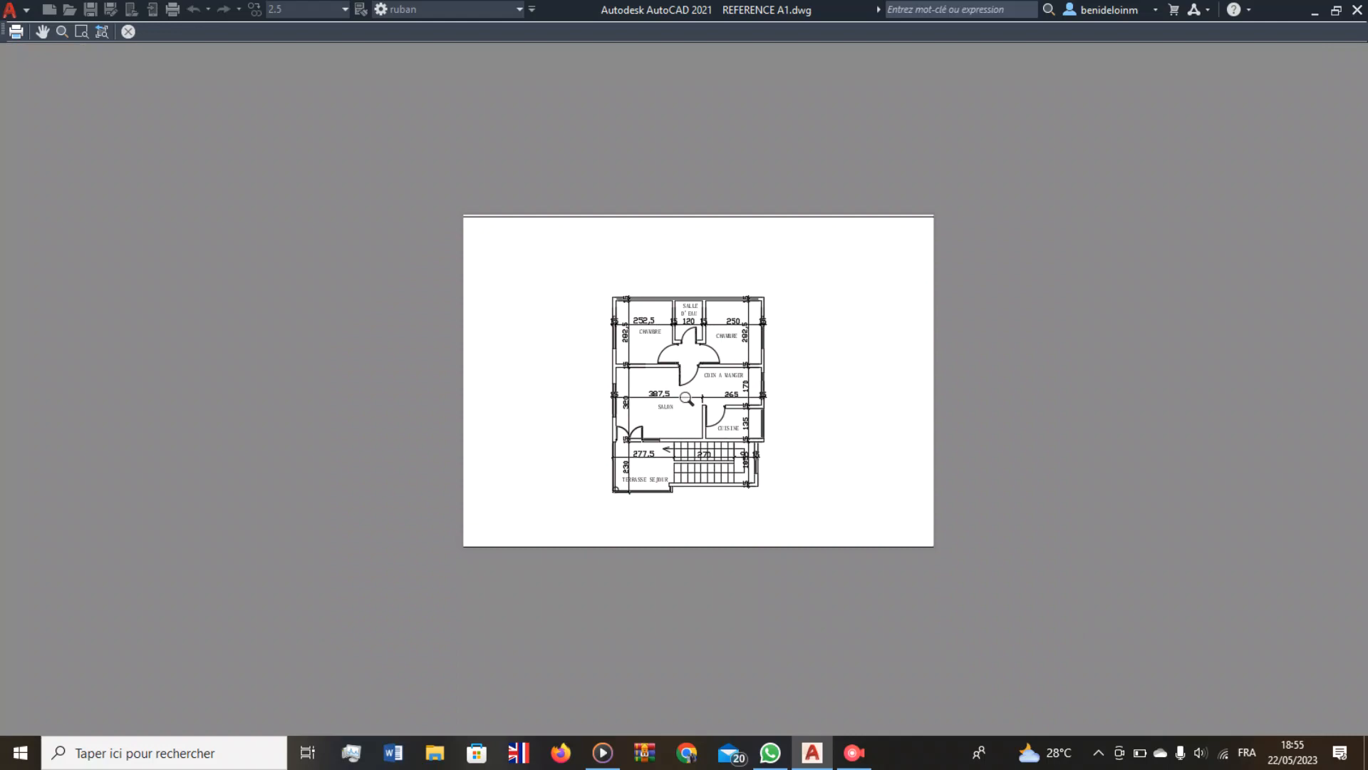
pyautogui.scroll(4, 686, 400)
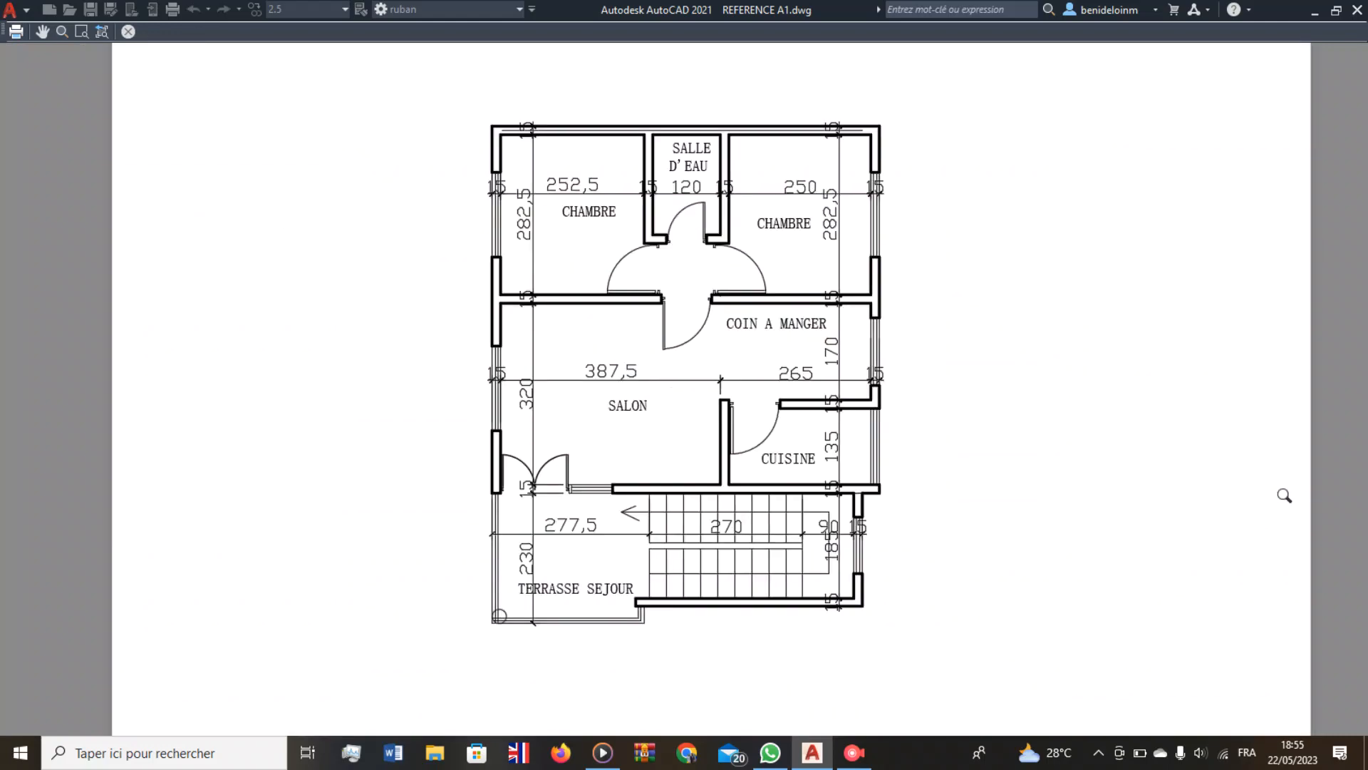
pyautogui.scroll(5, 755, 347)
pyautogui.scroll(-2, 758, 246)
pyautogui.scroll(2, 759, 245)
pyautogui.scroll(-2, 758, 246)
pyautogui.scroll(-5, 768, 257)
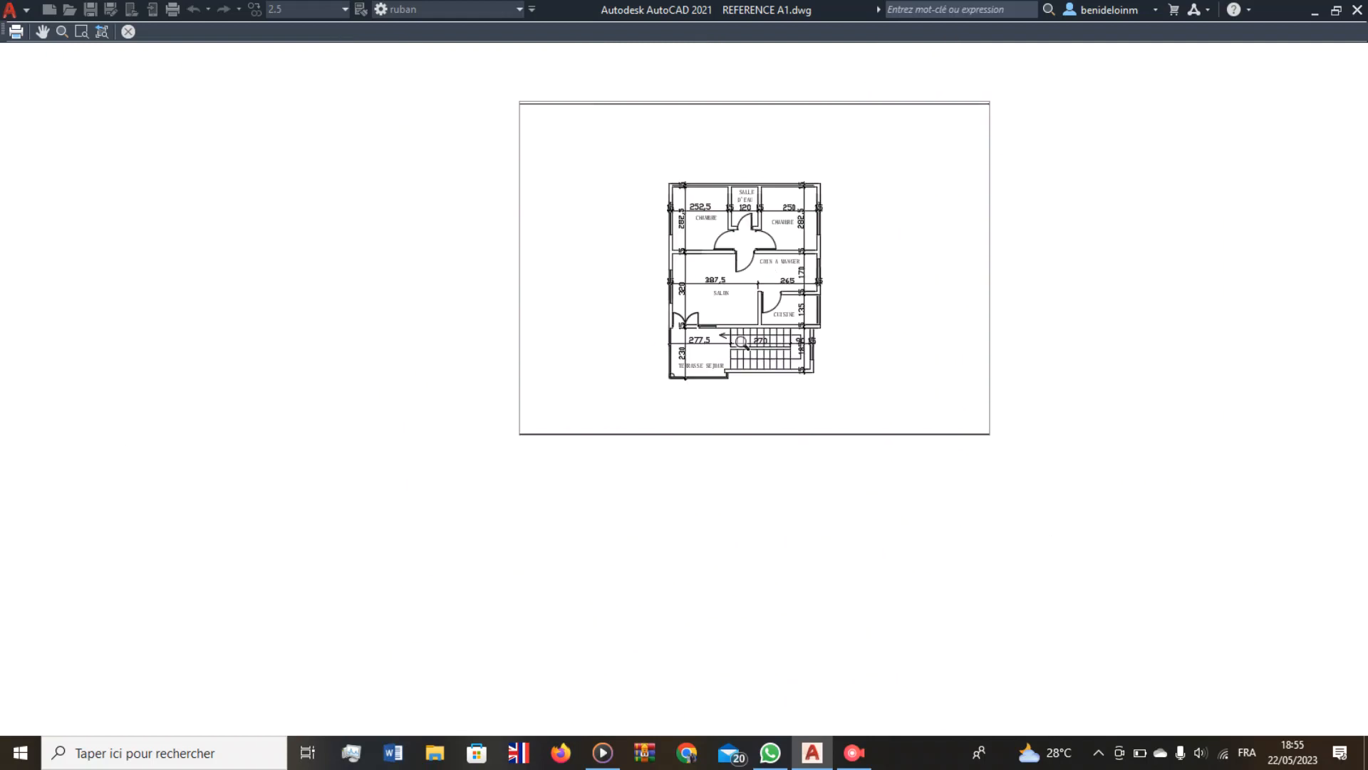
pyautogui.scroll(3, 757, 294)
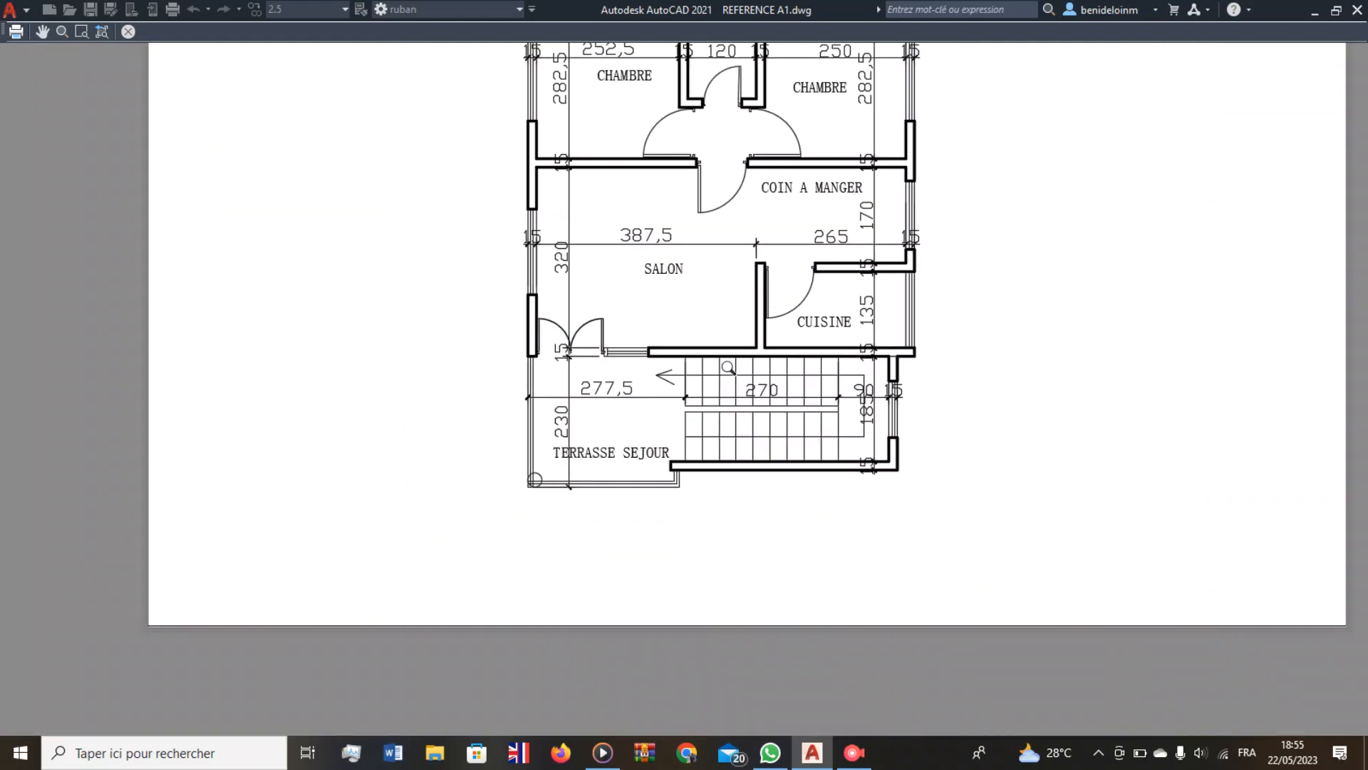
pyautogui.moveTo(821, 366); pyautogui.dragTo(757, 620, button='middle')
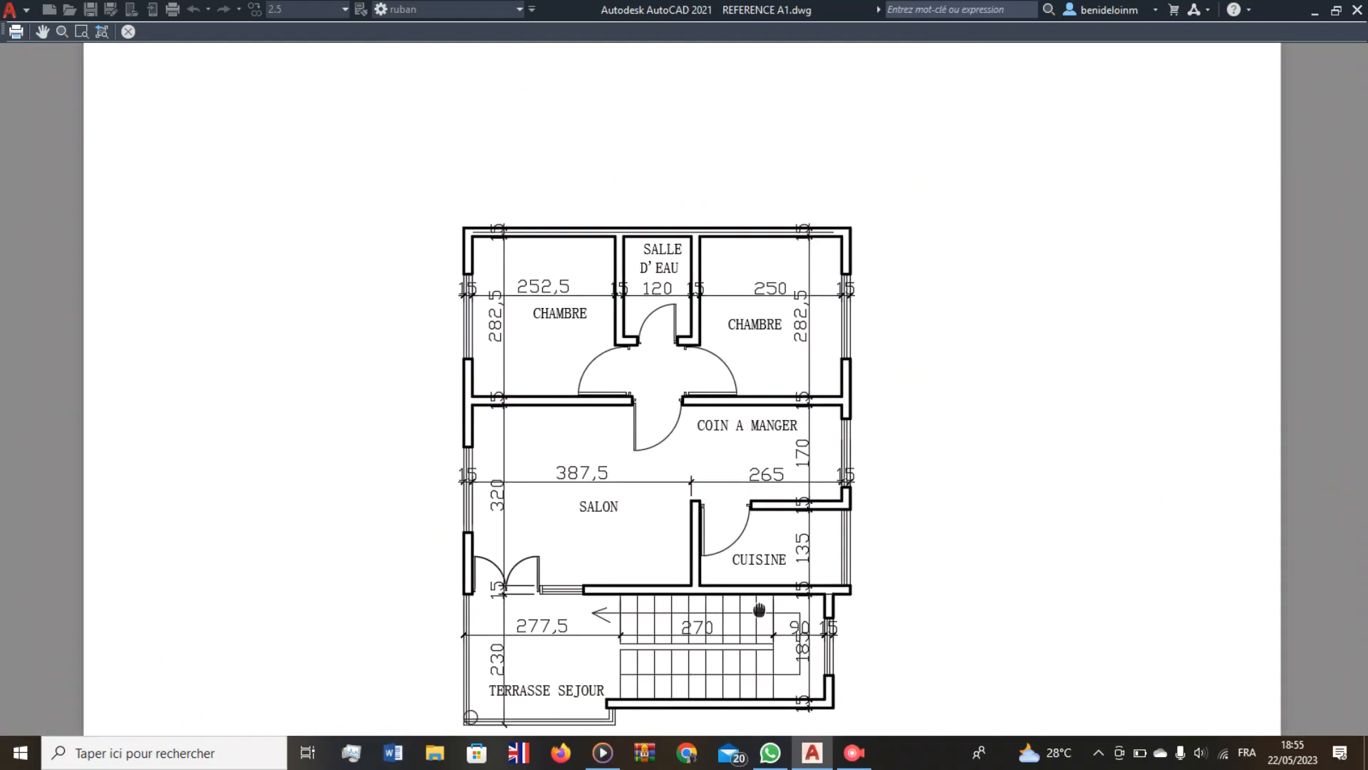
pyautogui.scroll(-3, 766, 553)
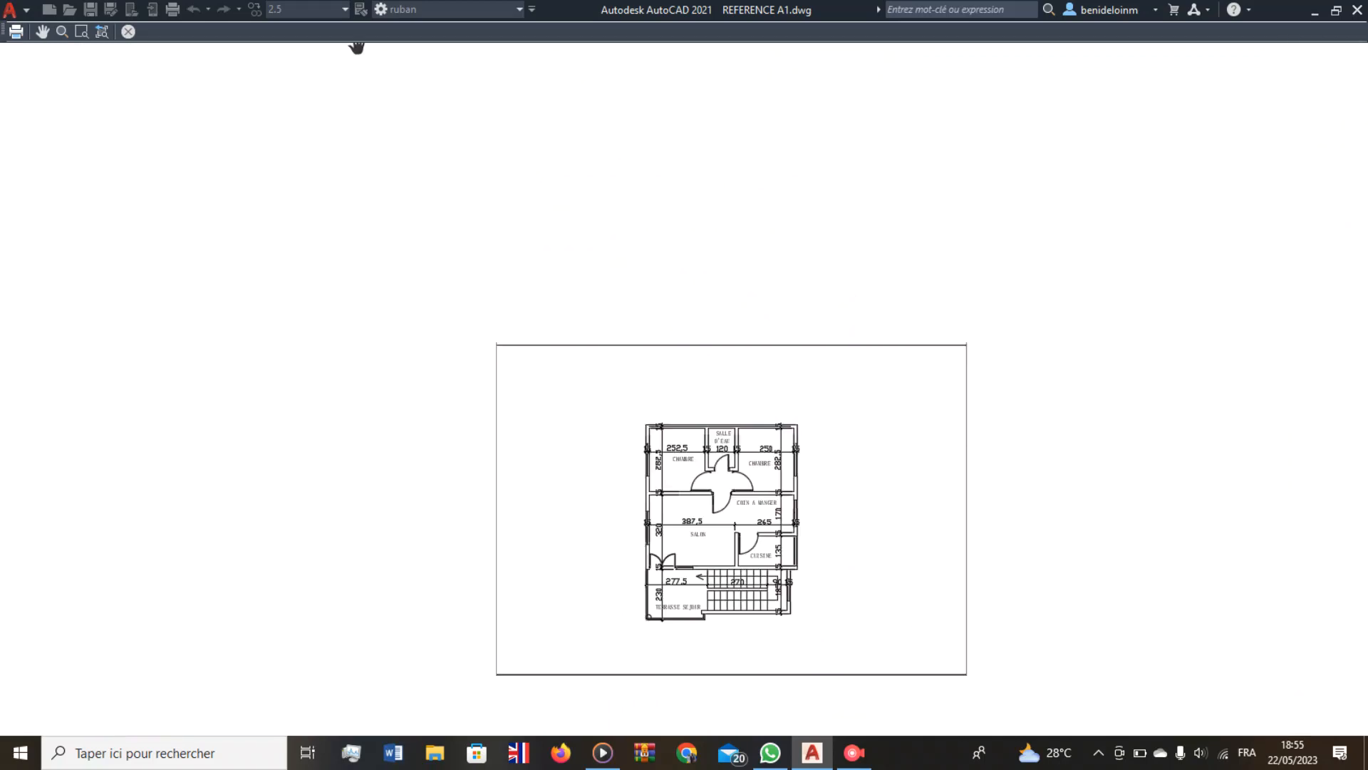
pyautogui.click(128, 32)
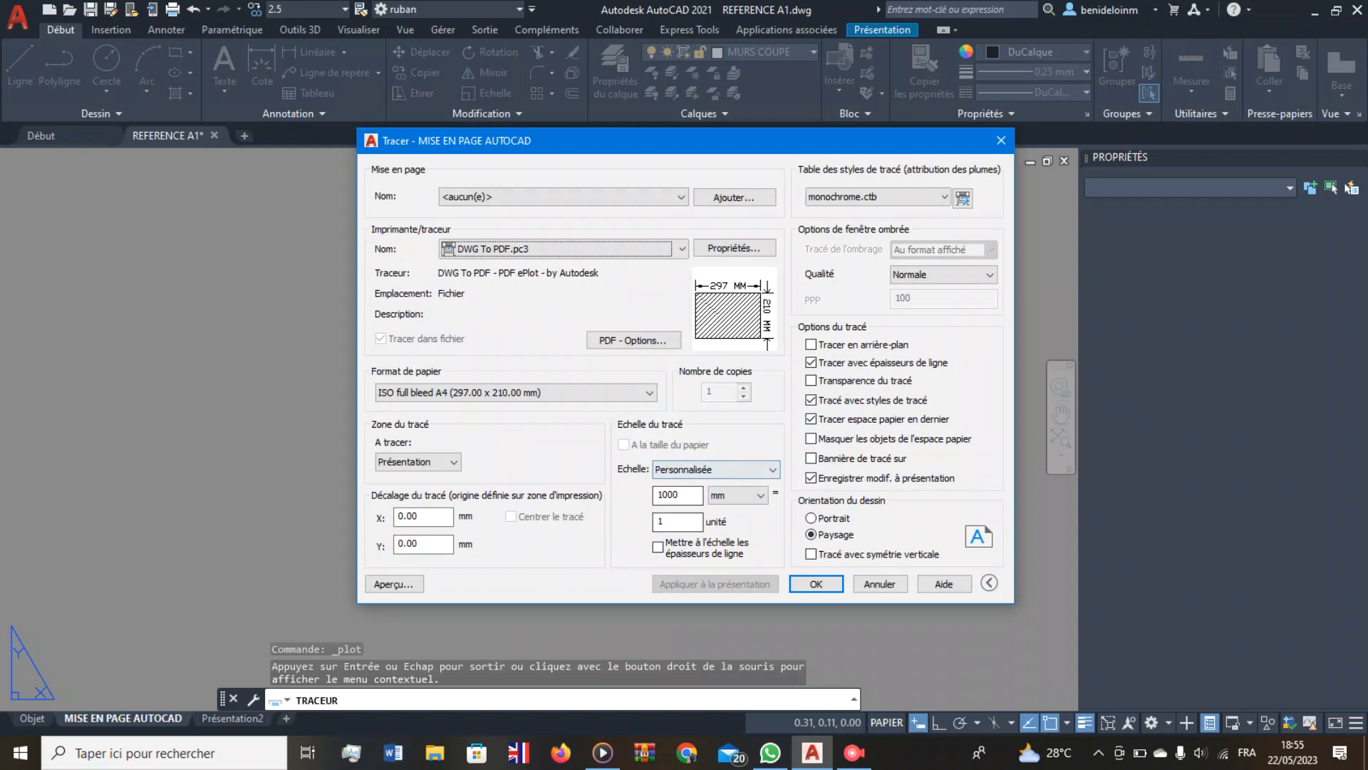
# Start plotting the layout with DWG To PDF.pc3 and look through the existing files in the Documents folder.
pyautogui.press('Return')
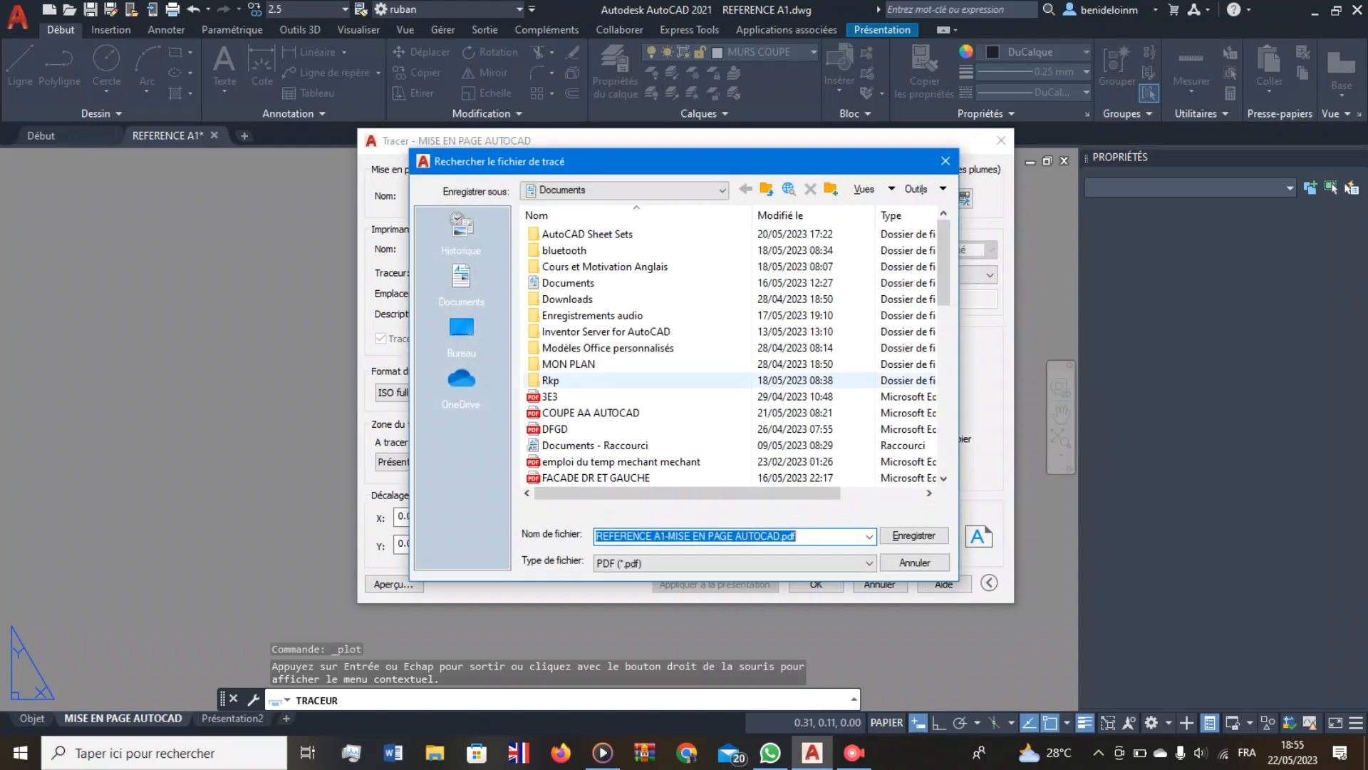
pyautogui.scroll(-10, 677, 412)
pyautogui.scroll(10, 678, 412)
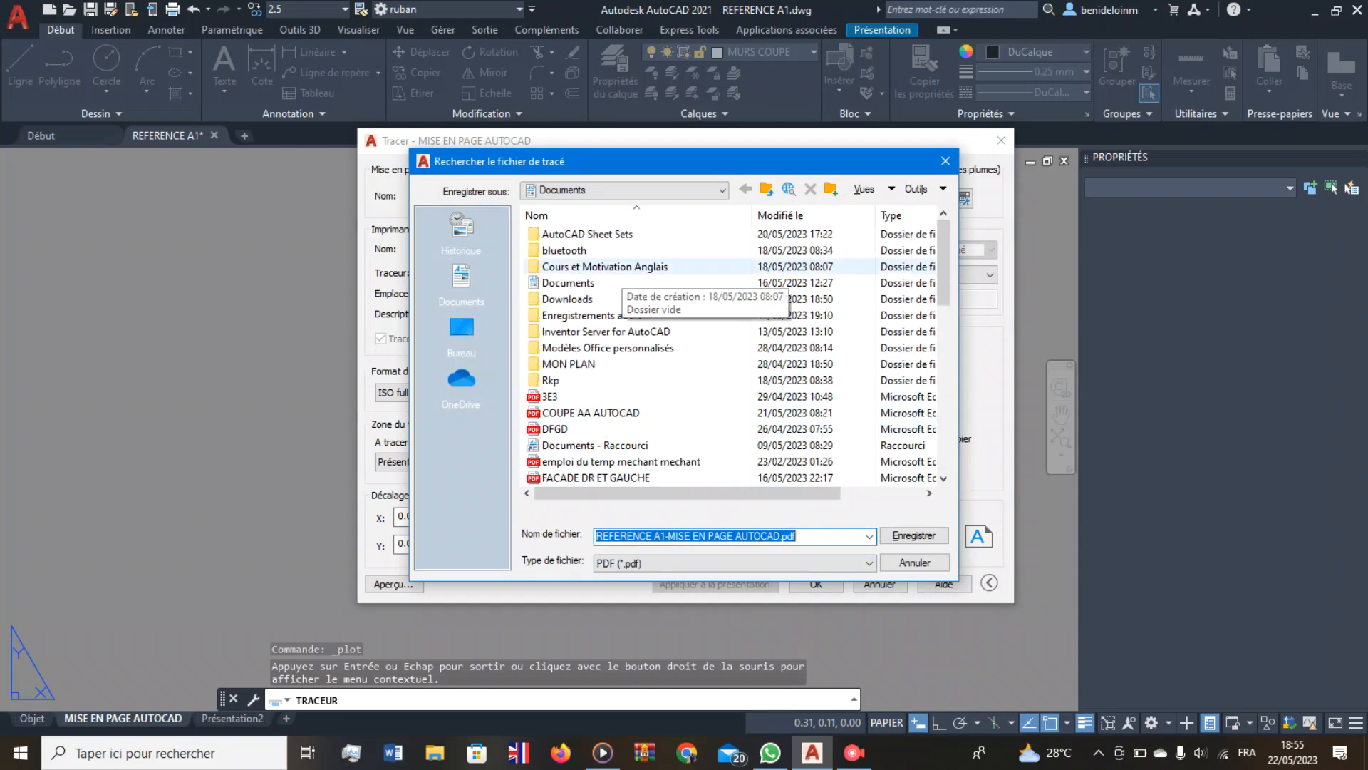
pyautogui.scroll(-10, 620, 274)
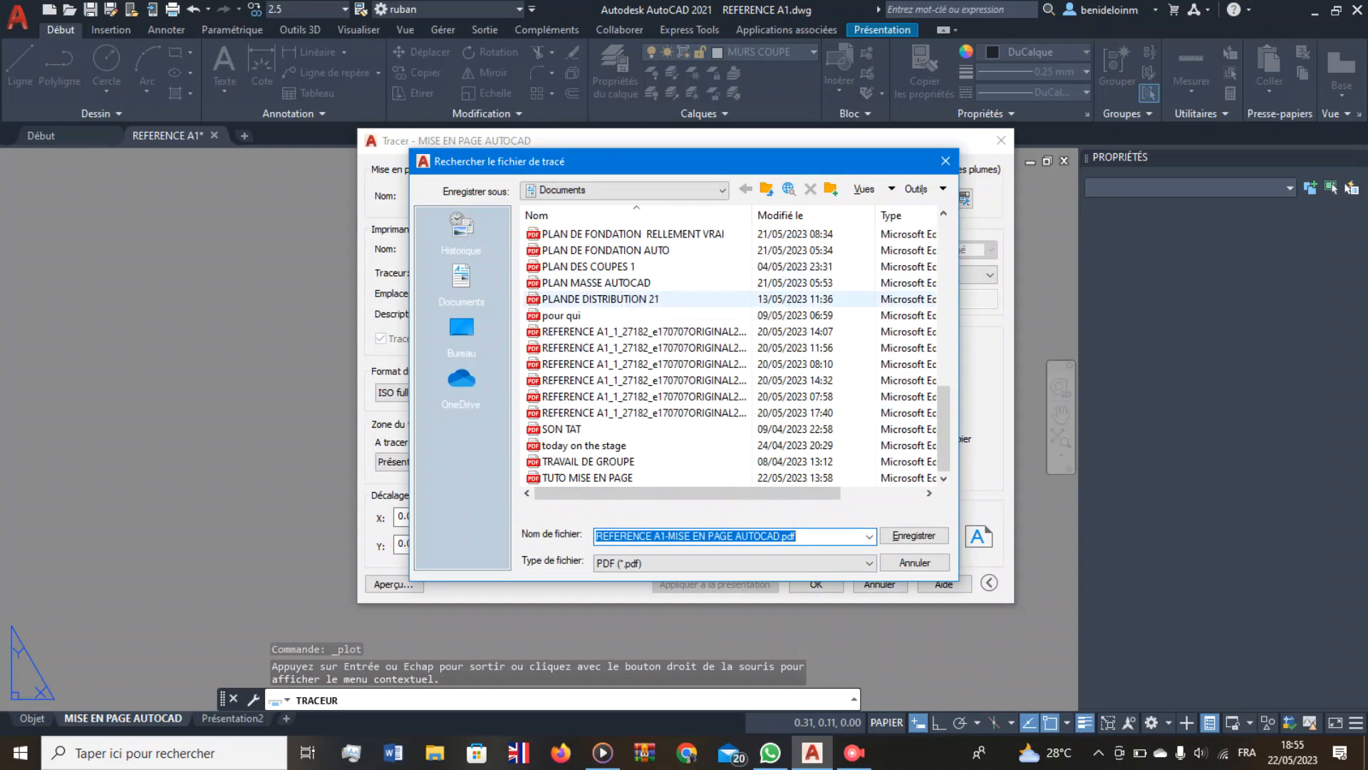
pyautogui.scroll(10, 620, 321)
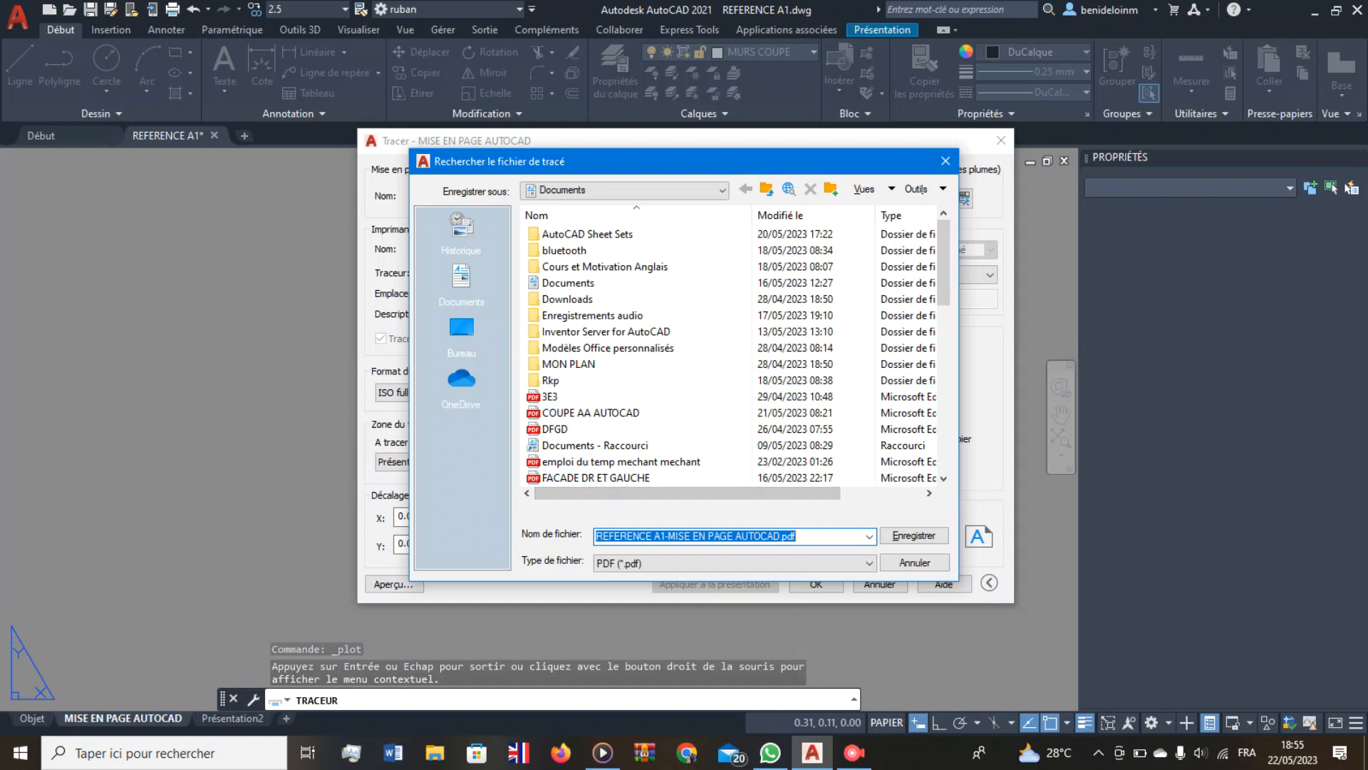
# Name the plot file MISE EN PAGE AUTOCAD and save it as a PDF in the Documents folder.
pyautogui.click(796, 536)
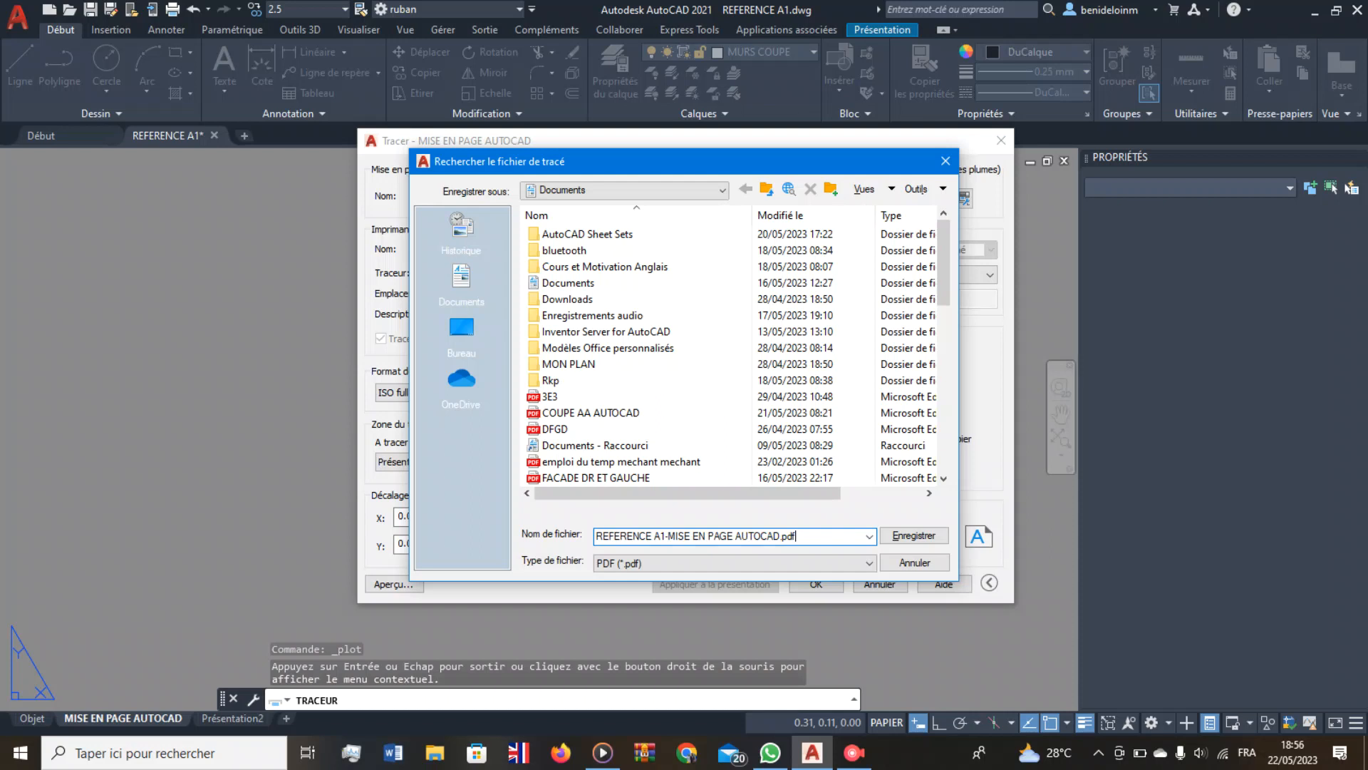
pyautogui.press('BackSpace')
pyautogui.press('BackSpace')
pyautogui.press('BackSpace')
pyautogui.press('BackSpace')
pyautogui.press('BackSpace')
pyautogui.press('BackSpace')
pyautogui.press('BackSpace')
pyautogui.press('BackSpace')
pyautogui.press('BackSpace')
pyautogui.press('BackSpace')
pyautogui.press('BackSpace')
pyautogui.press('BackSpace')
pyautogui.press('BackSpace')
pyautogui.press('BackSpace')
pyautogui.press('BackSpace')
pyautogui.press('BackSpace')
pyautogui.press('BackSpace')
pyautogui.press('BackSpace')
pyautogui.press('BackSpace')
pyautogui.press('BackSpace')
pyautogui.press('BackSpace')
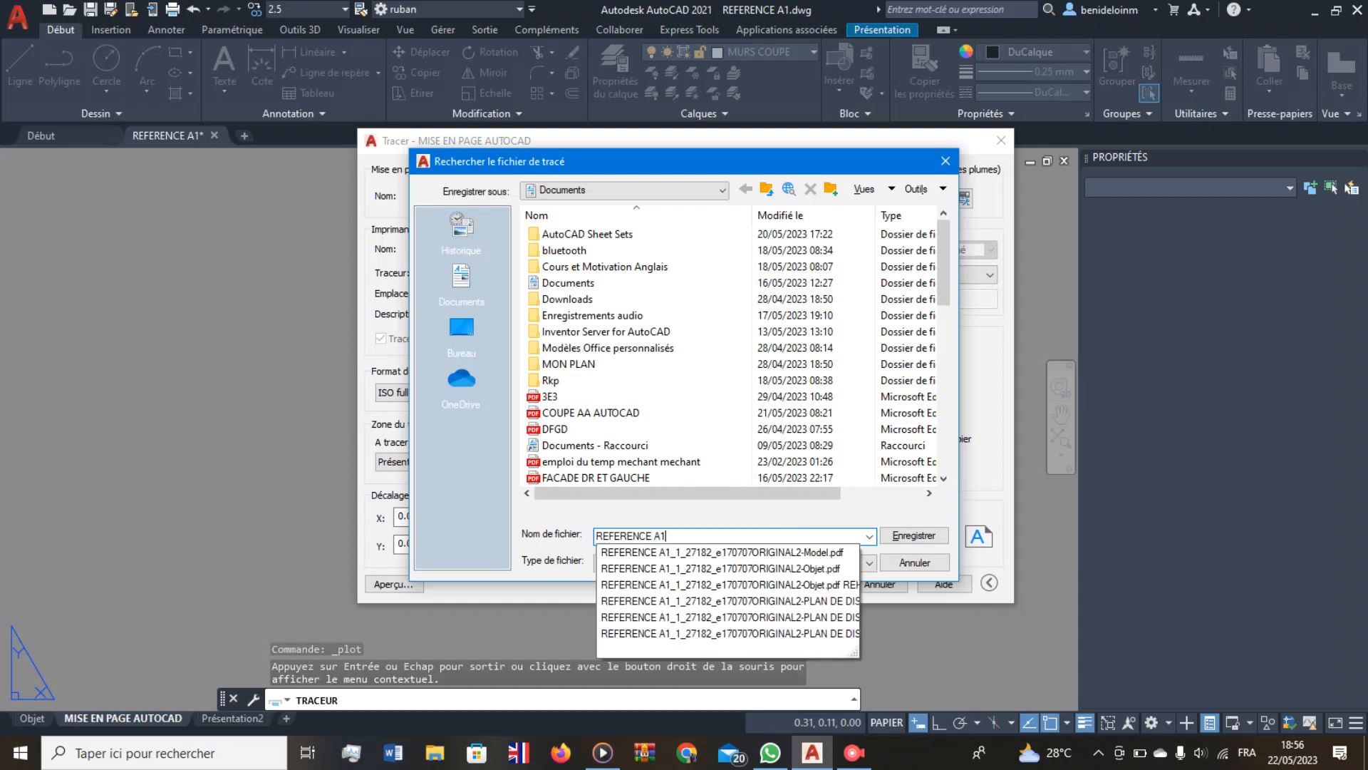
pyautogui.write('MISE EN ')
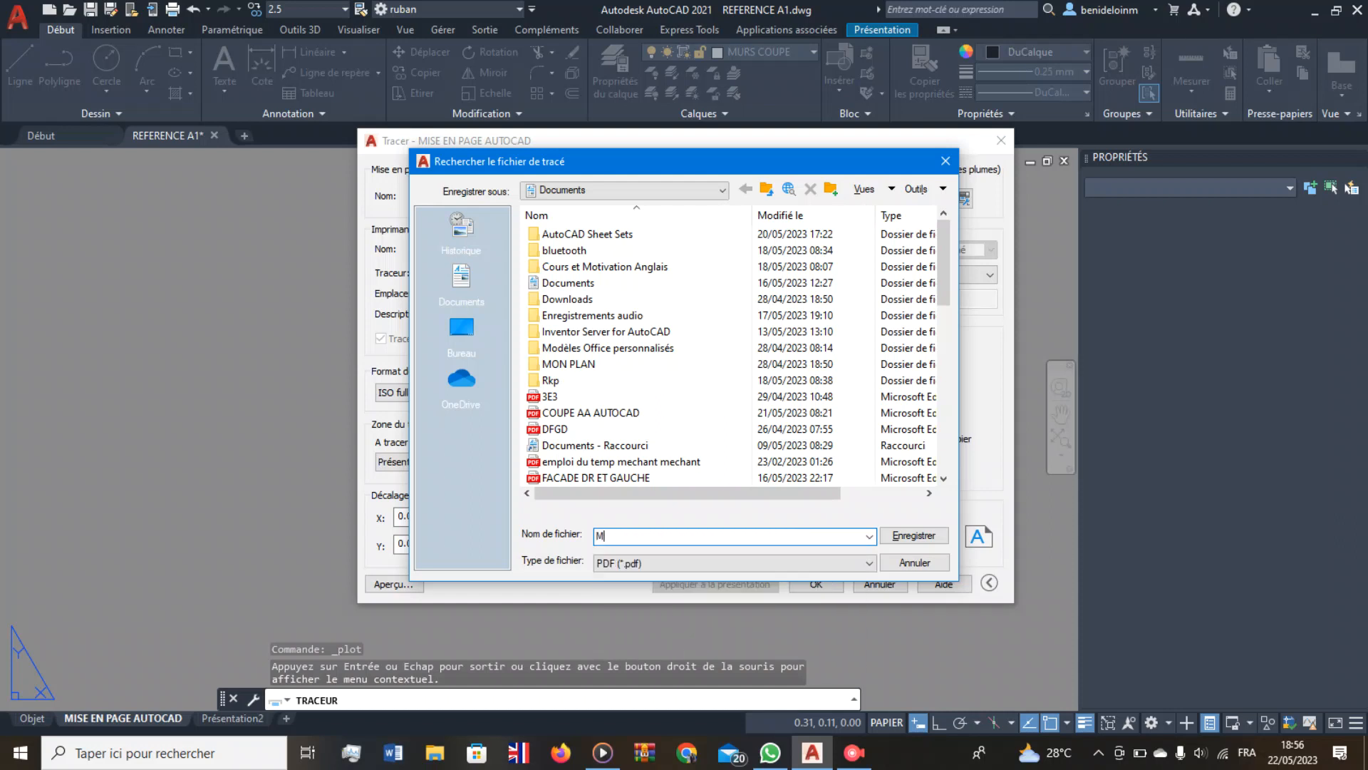
pyautogui.write('PAGE AUTOCAD')
pyautogui.press('Return')
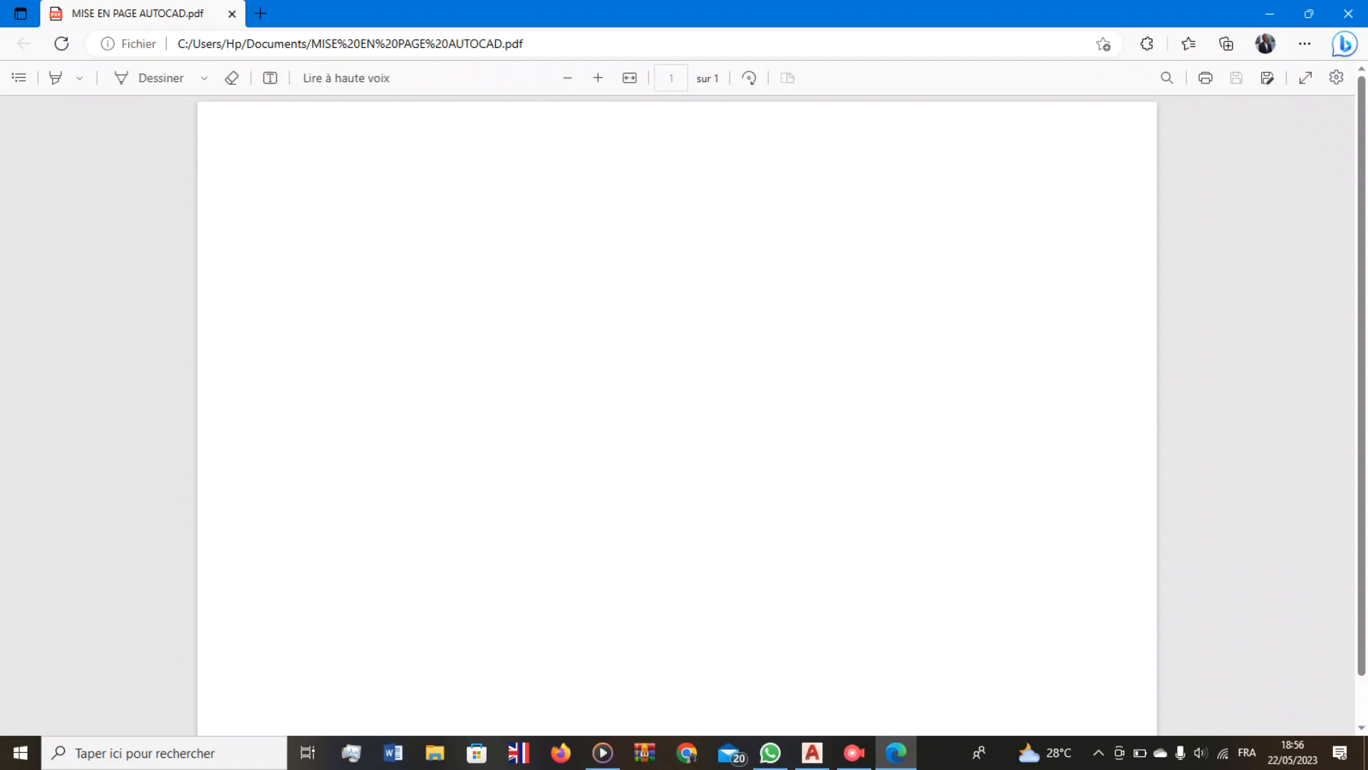
# Check the whole plotted page of MISE EN PAGE AUTOCAD.pdf at a reduced zoom, and close the PDF viewer.
pyautogui.scroll(-1, 677, 413)
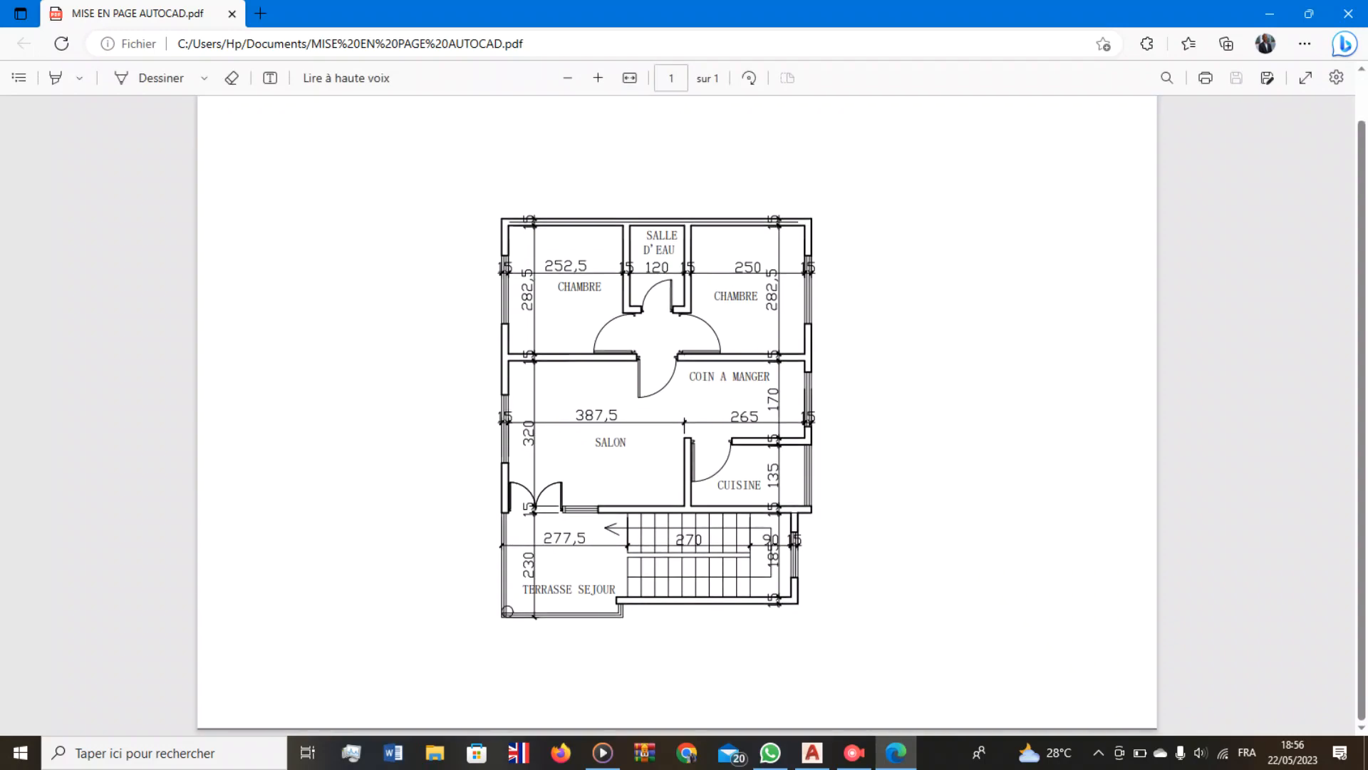
pyautogui.click(568, 77)
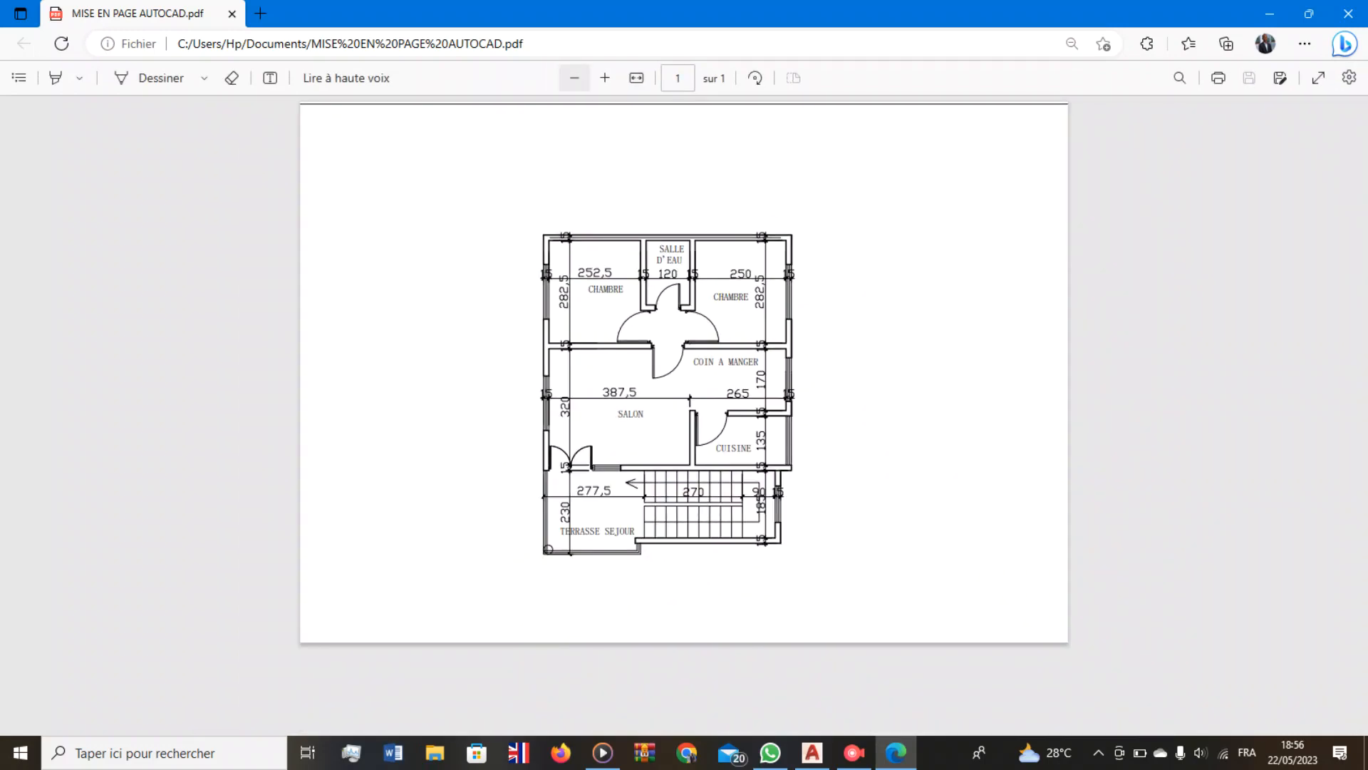
pyautogui.click(575, 78)
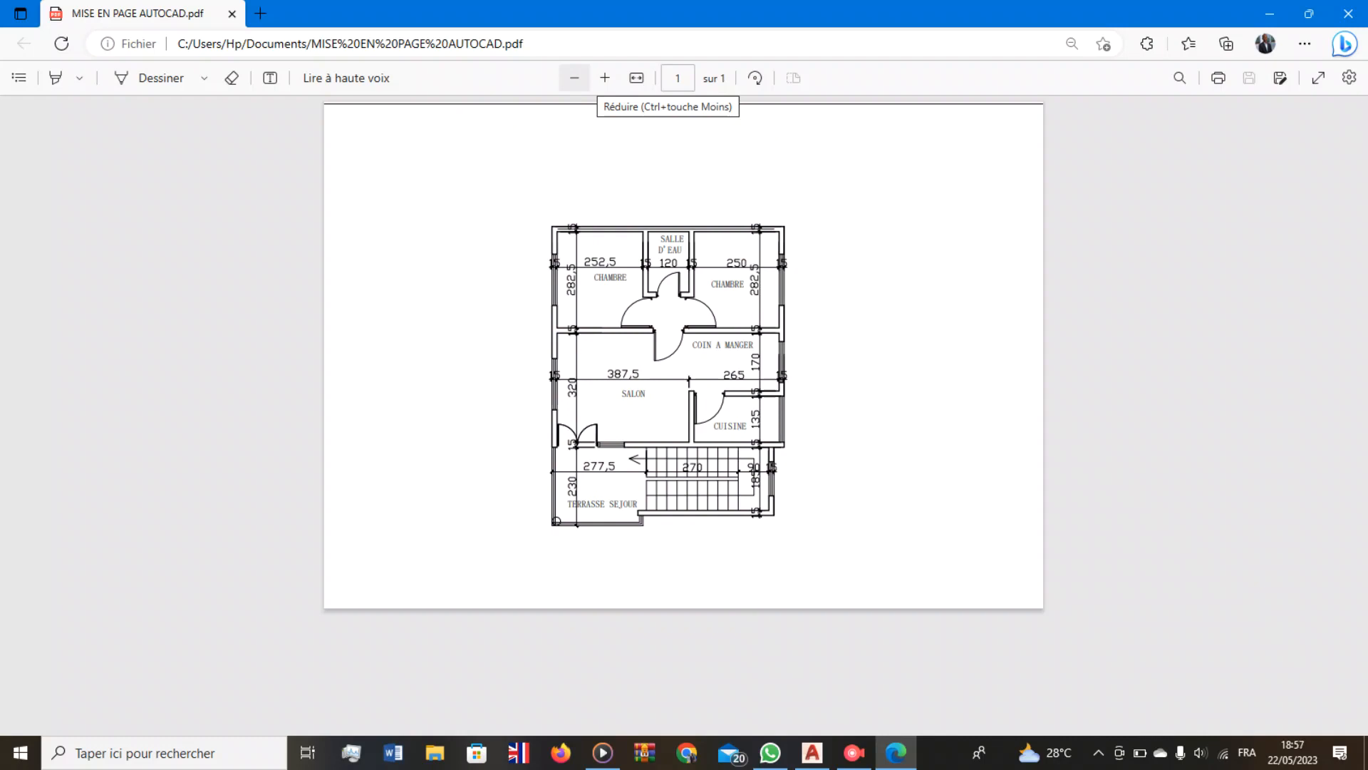
pyautogui.click(574, 78)
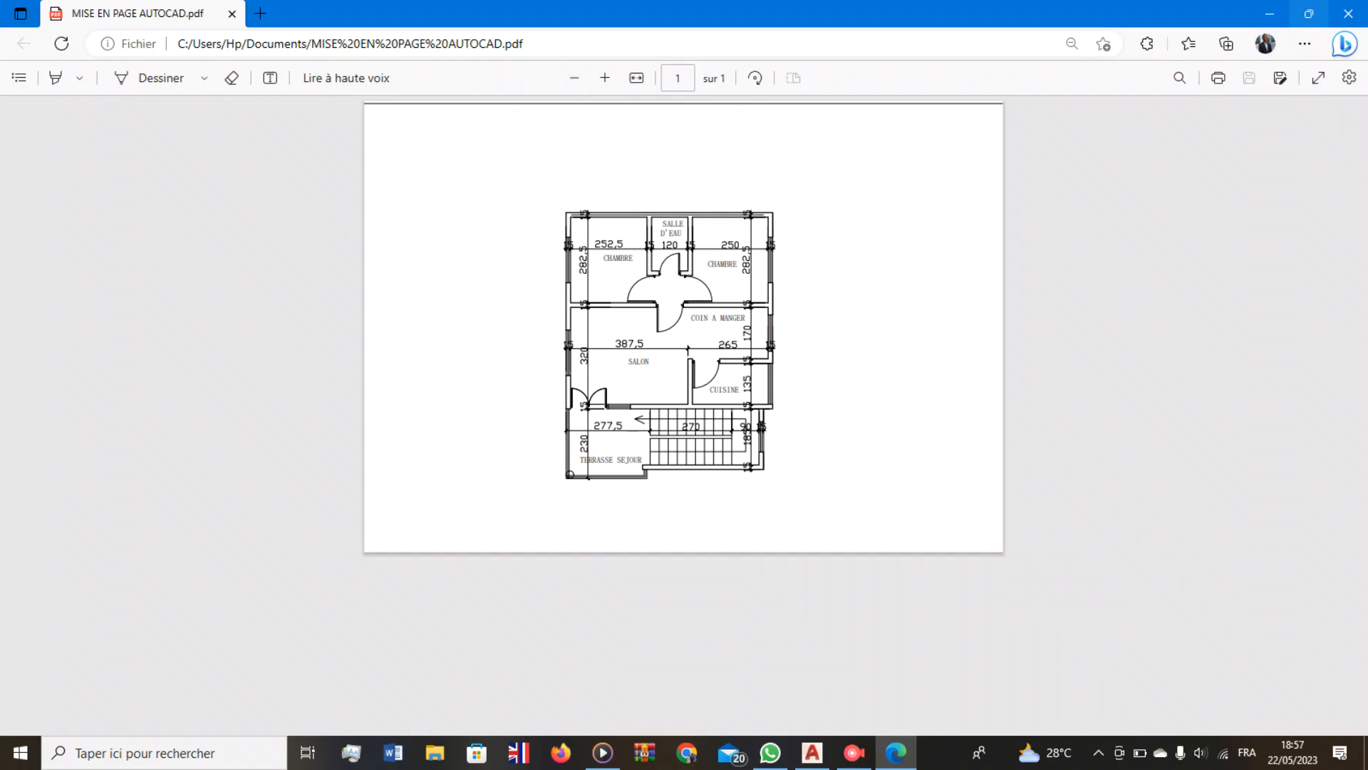
pyautogui.click(1355, 12)
# Inspect the plotted layout sheet, switch to model space (Objet) and examine the original floor plan there.
pyautogui.scroll(-3, 733, 382)
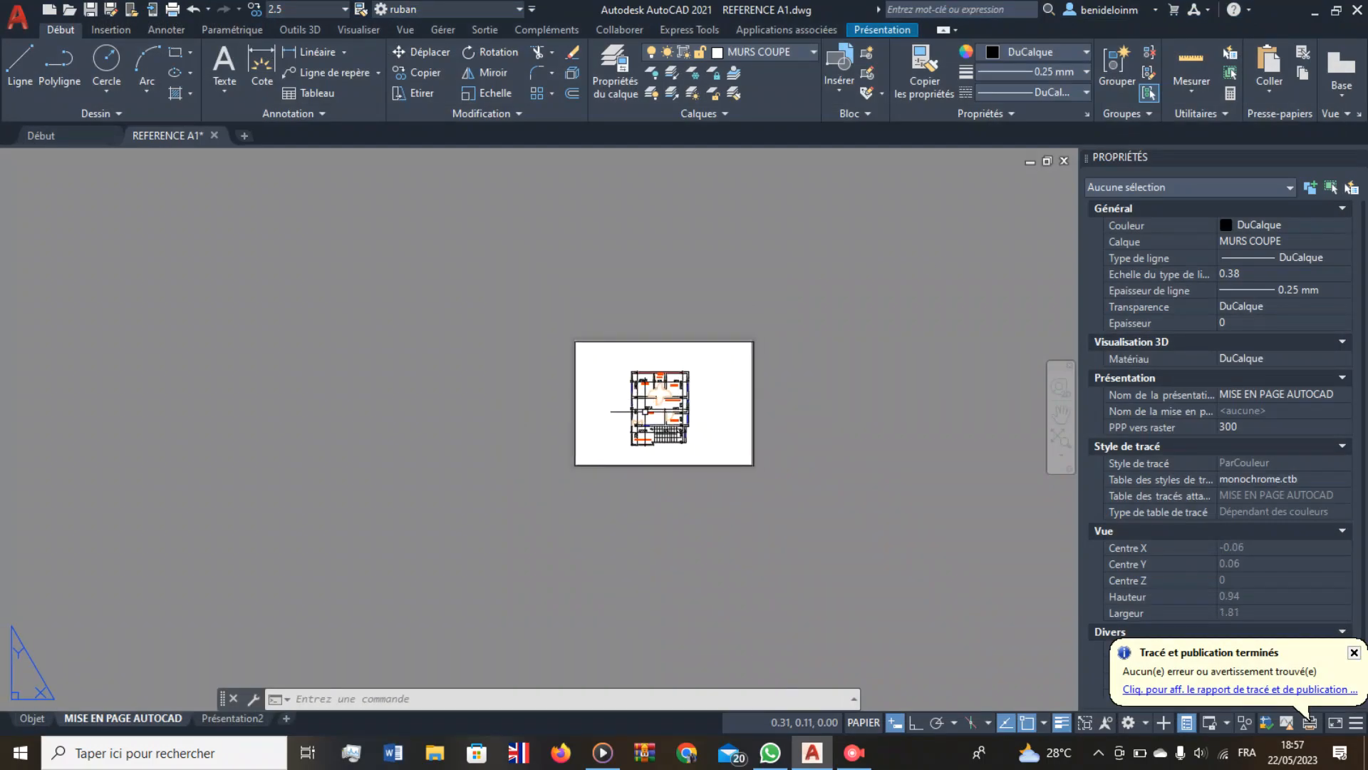
pyautogui.moveTo(645, 416); pyautogui.dragTo(338, 448, button='middle')
pyautogui.scroll(5, 338, 448)
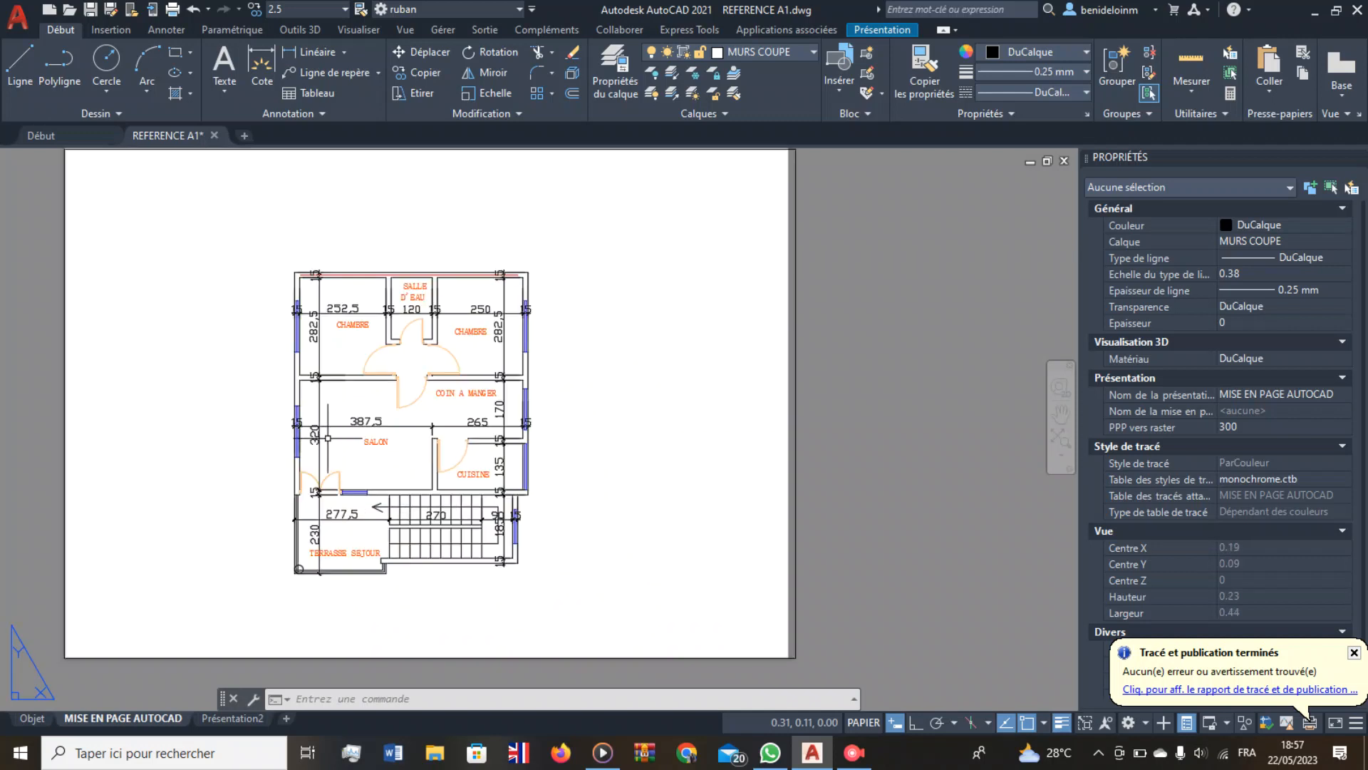
pyautogui.scroll(-3, 263, 426)
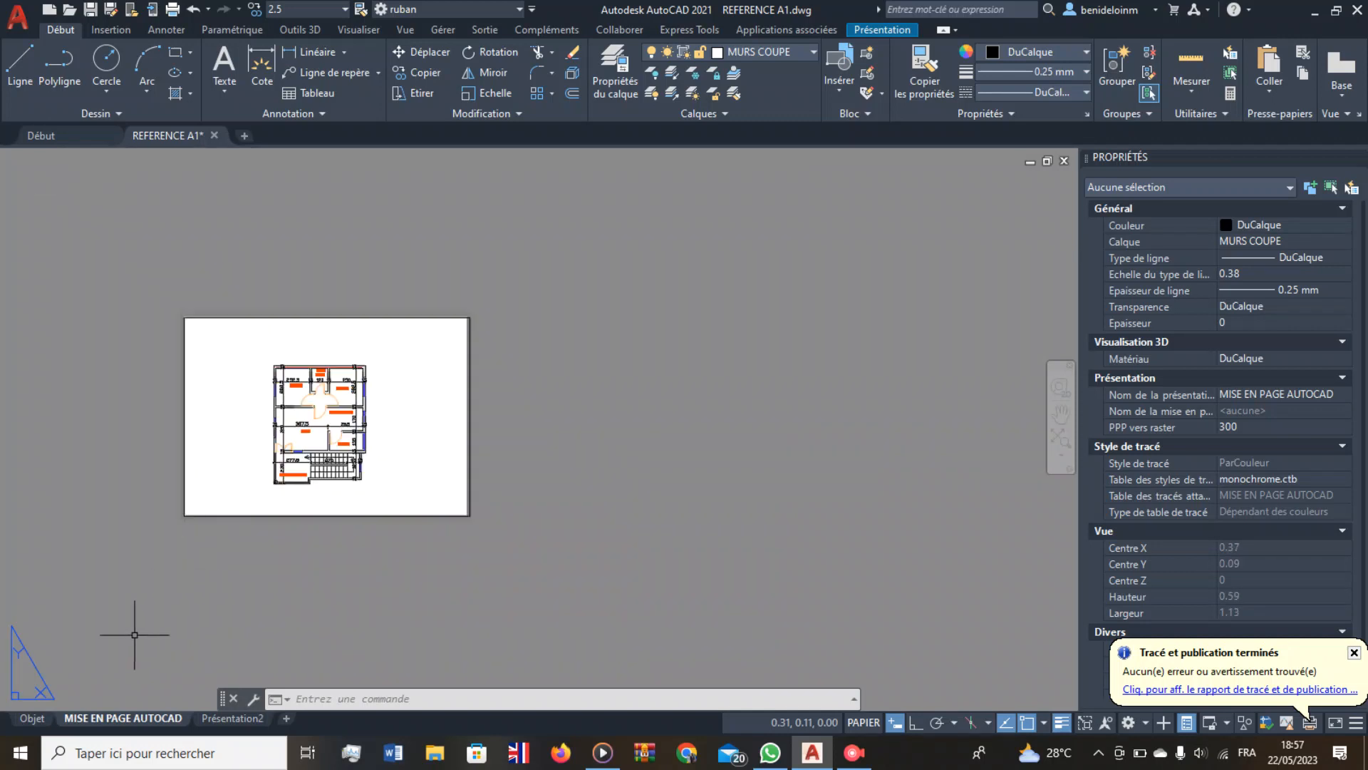
pyautogui.click(32, 717)
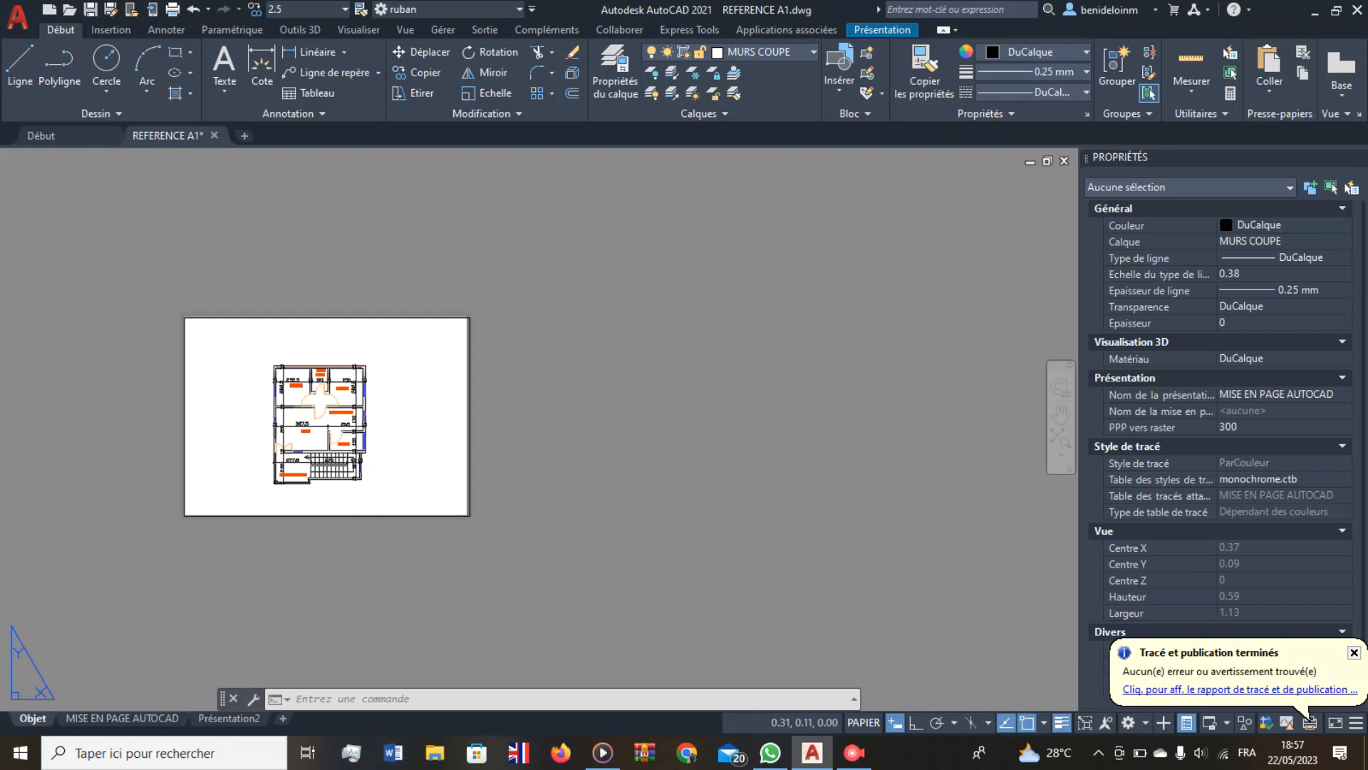
pyautogui.scroll(-4, 482, 347)
pyautogui.scroll(3, 482, 350)
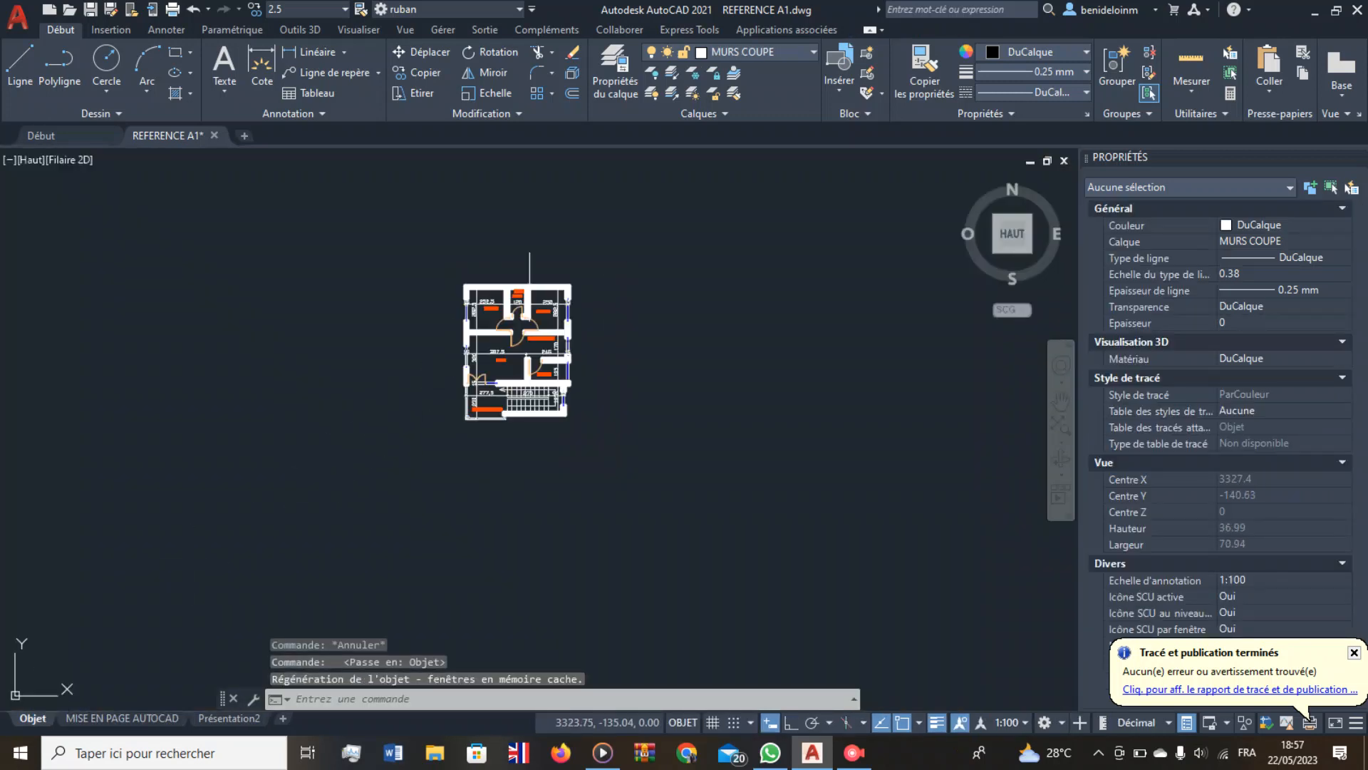
pyautogui.scroll(1, 548, 386)
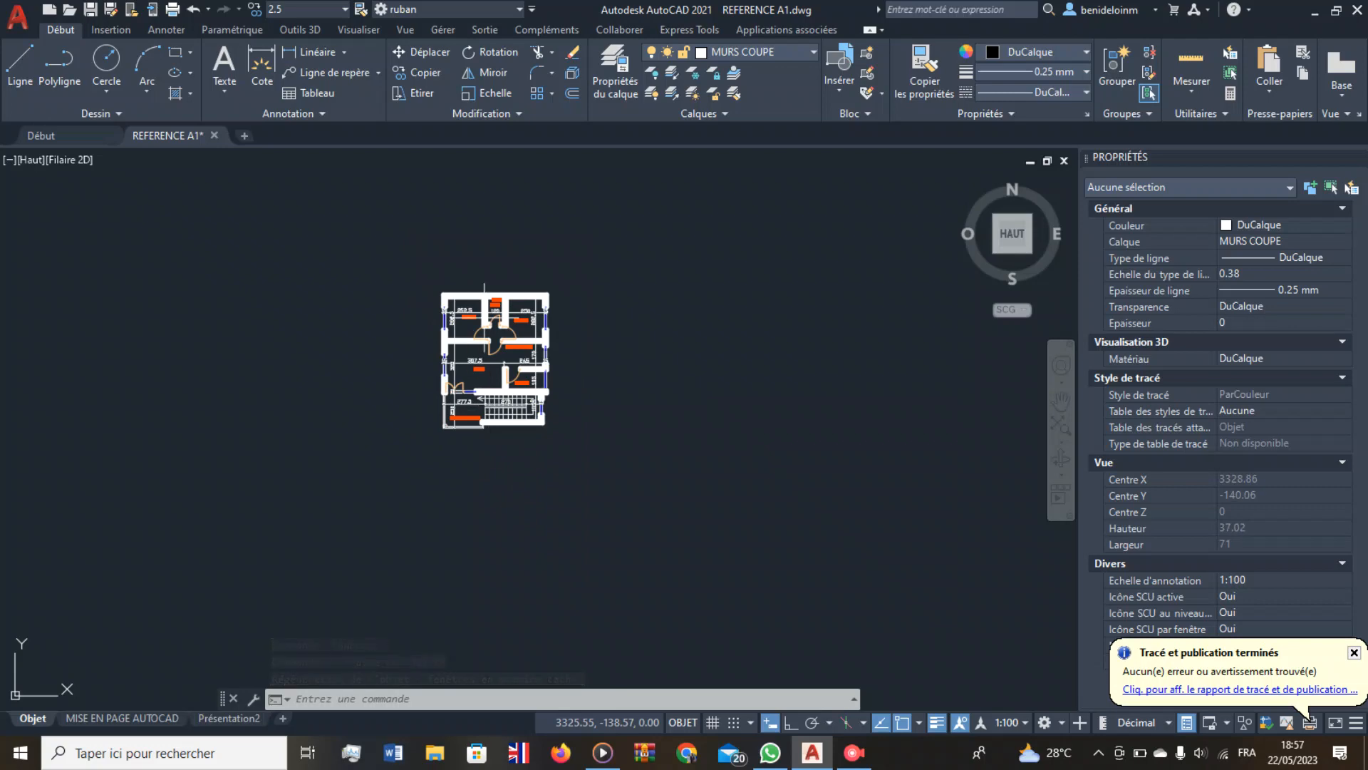
pyautogui.scroll(4, 485, 228)
pyautogui.scroll(-2, 486, 318)
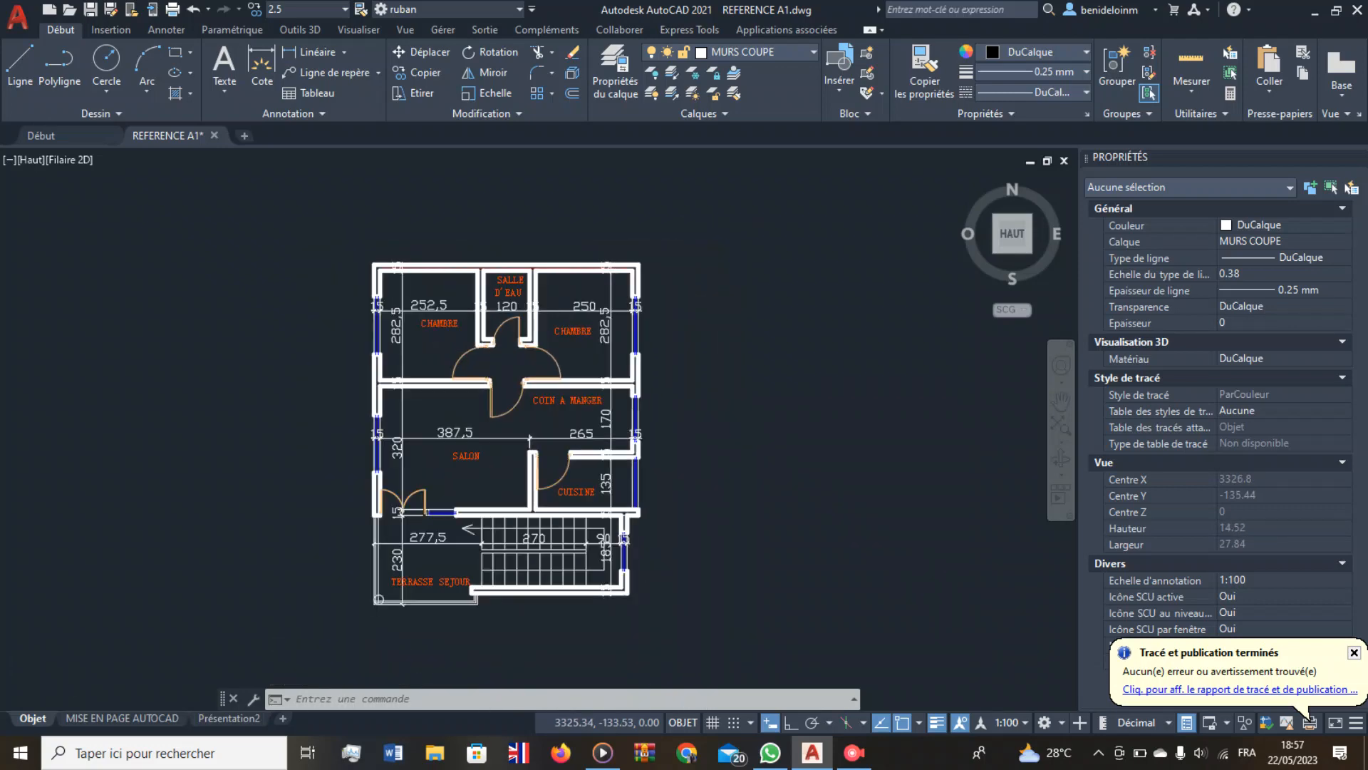
pyautogui.scroll(4, 502, 268)
pyautogui.scroll(-2, 505, 256)
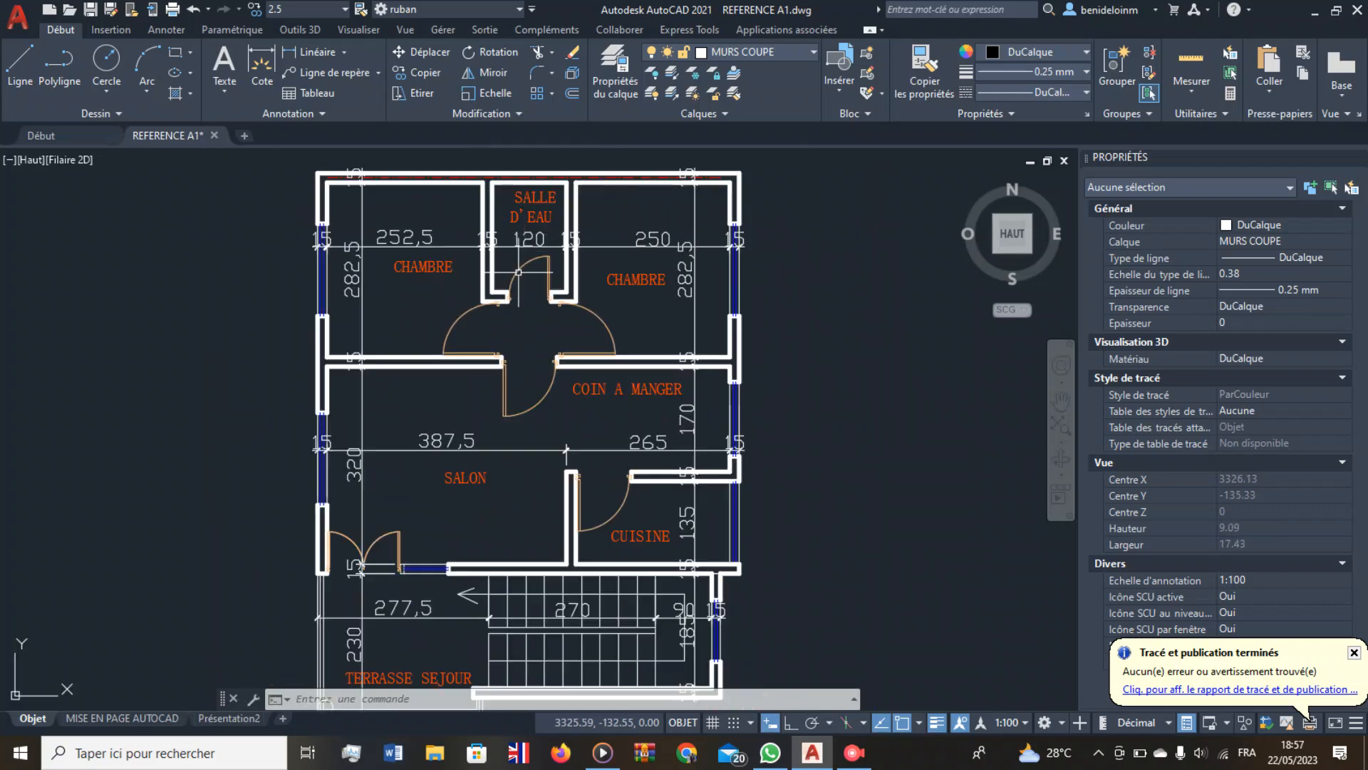
pyautogui.scroll(-1, 518, 278)
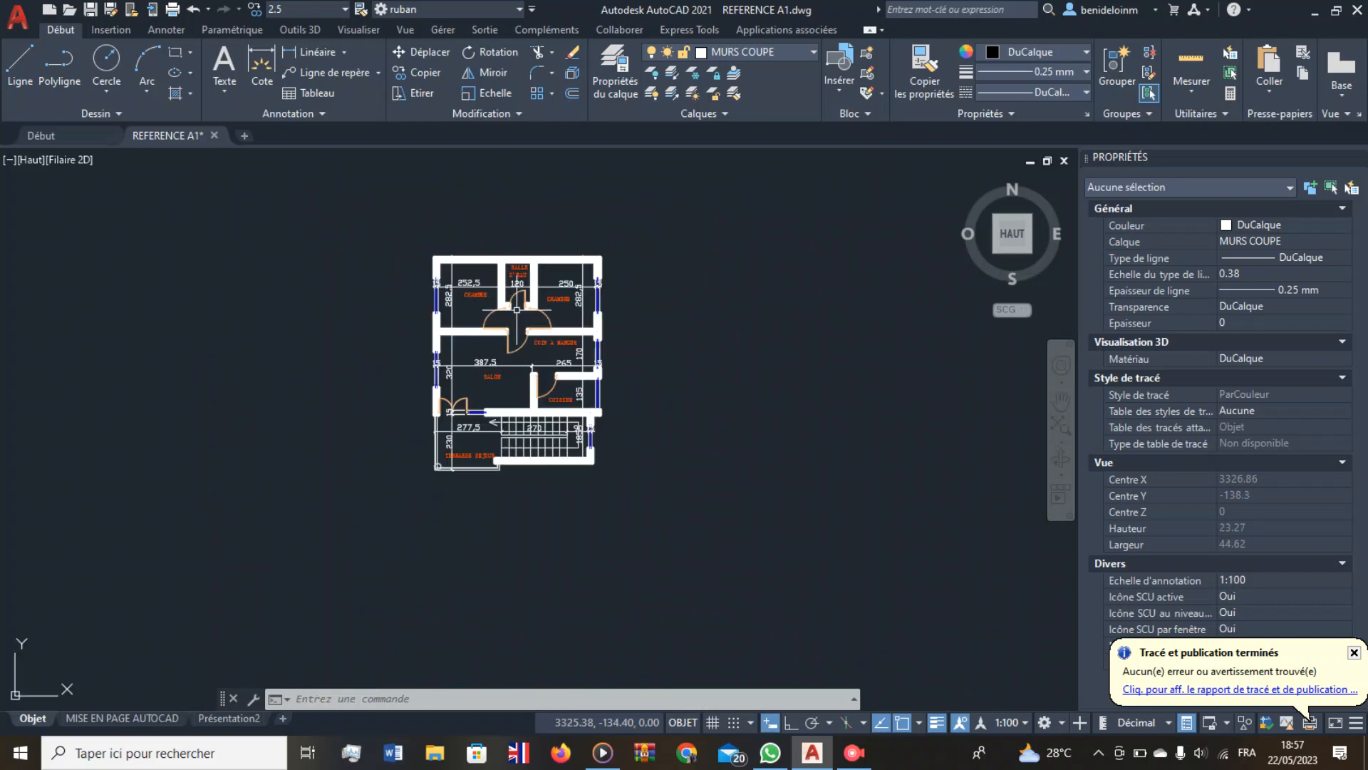
pyautogui.scroll(1, 530, 298)
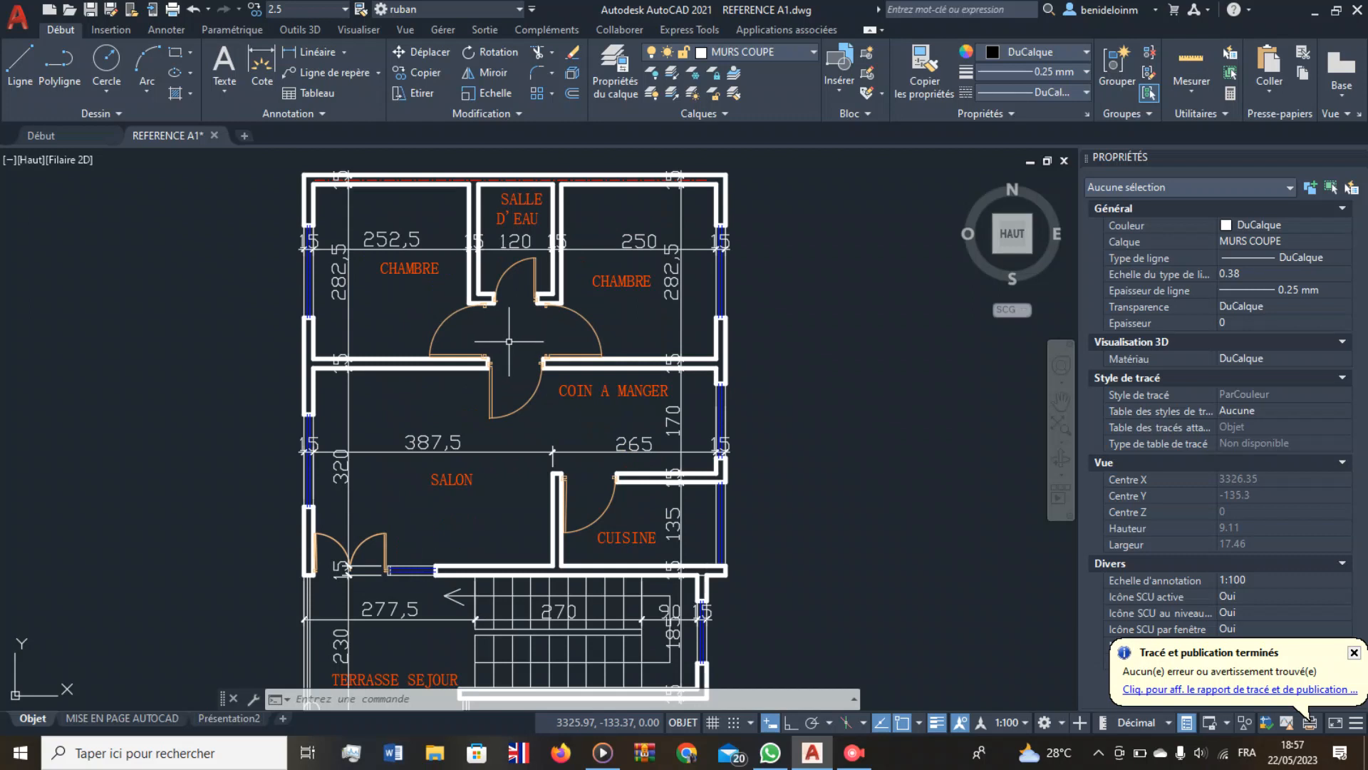
pyautogui.scroll(-1, 488, 361)
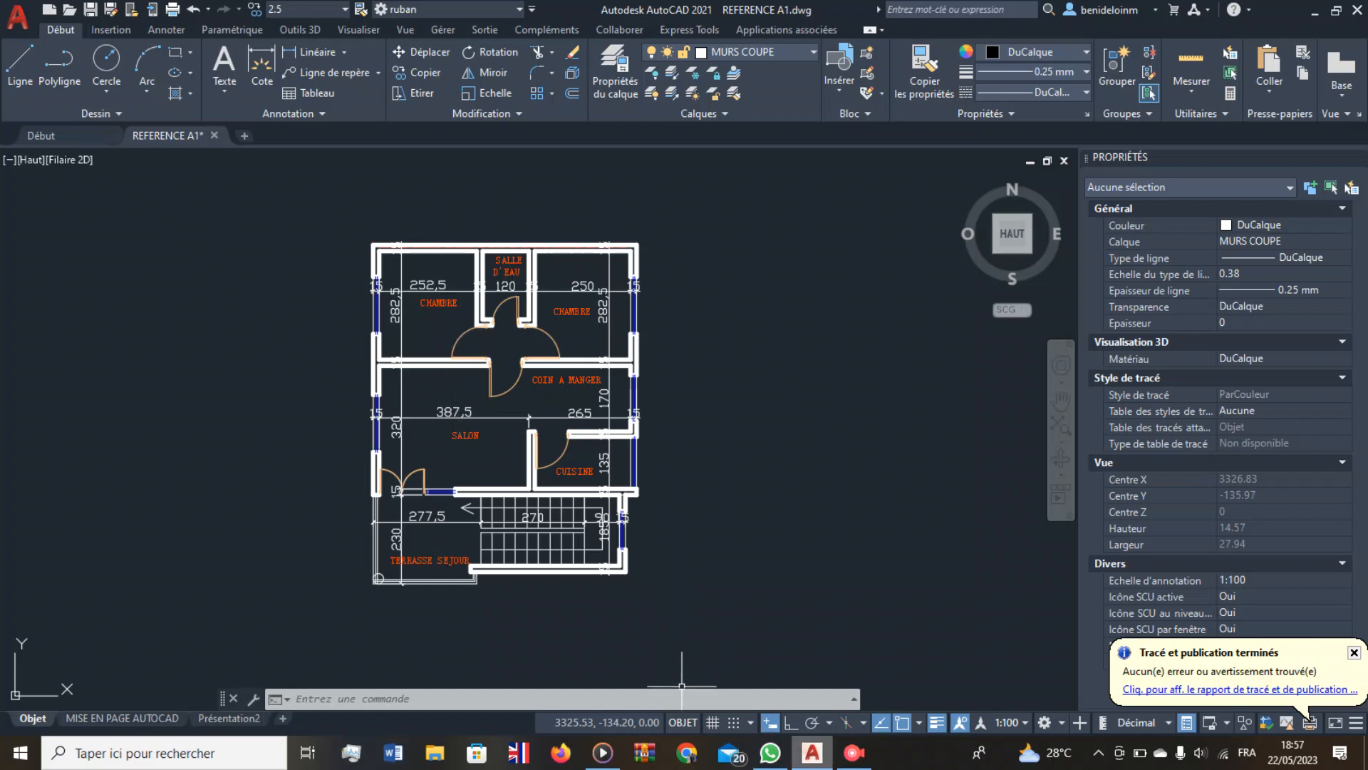
pyautogui.moveTo(854, 752)
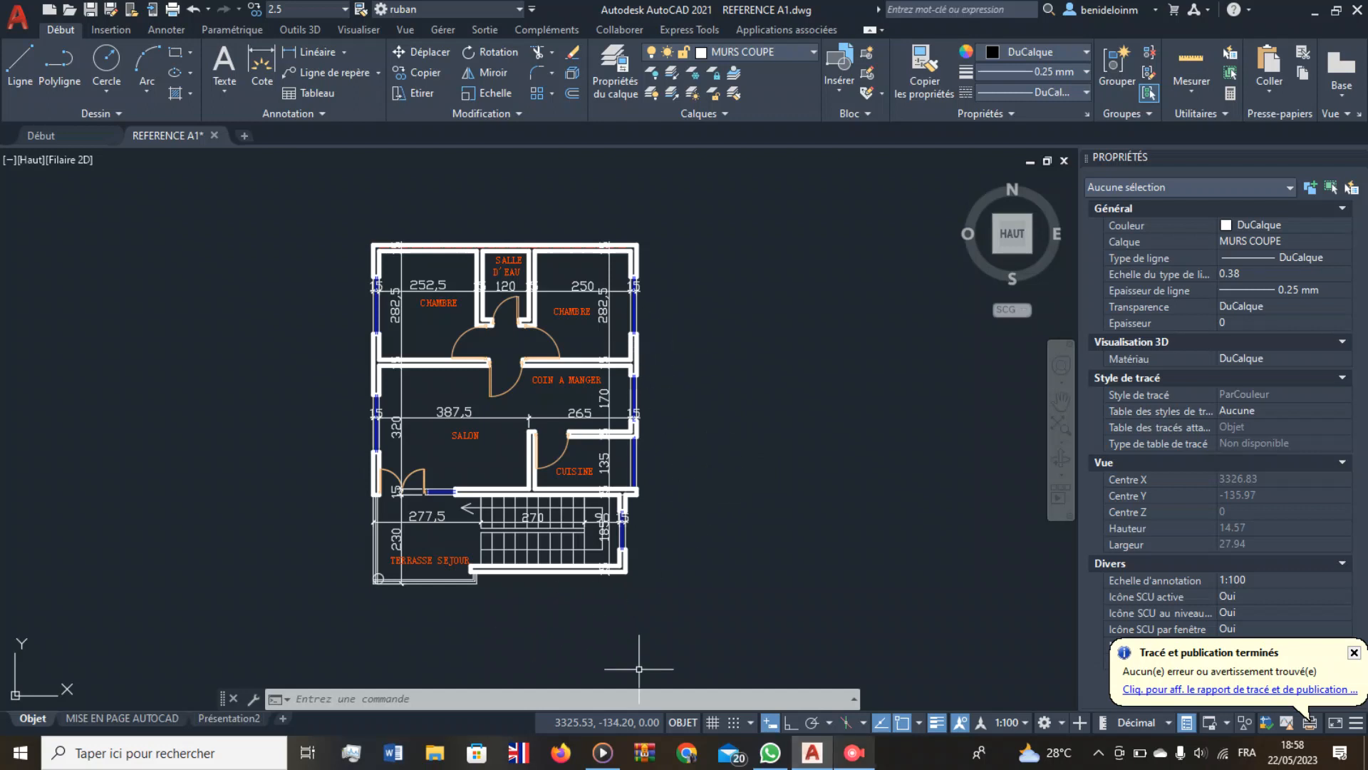
pyautogui.click(855, 753)
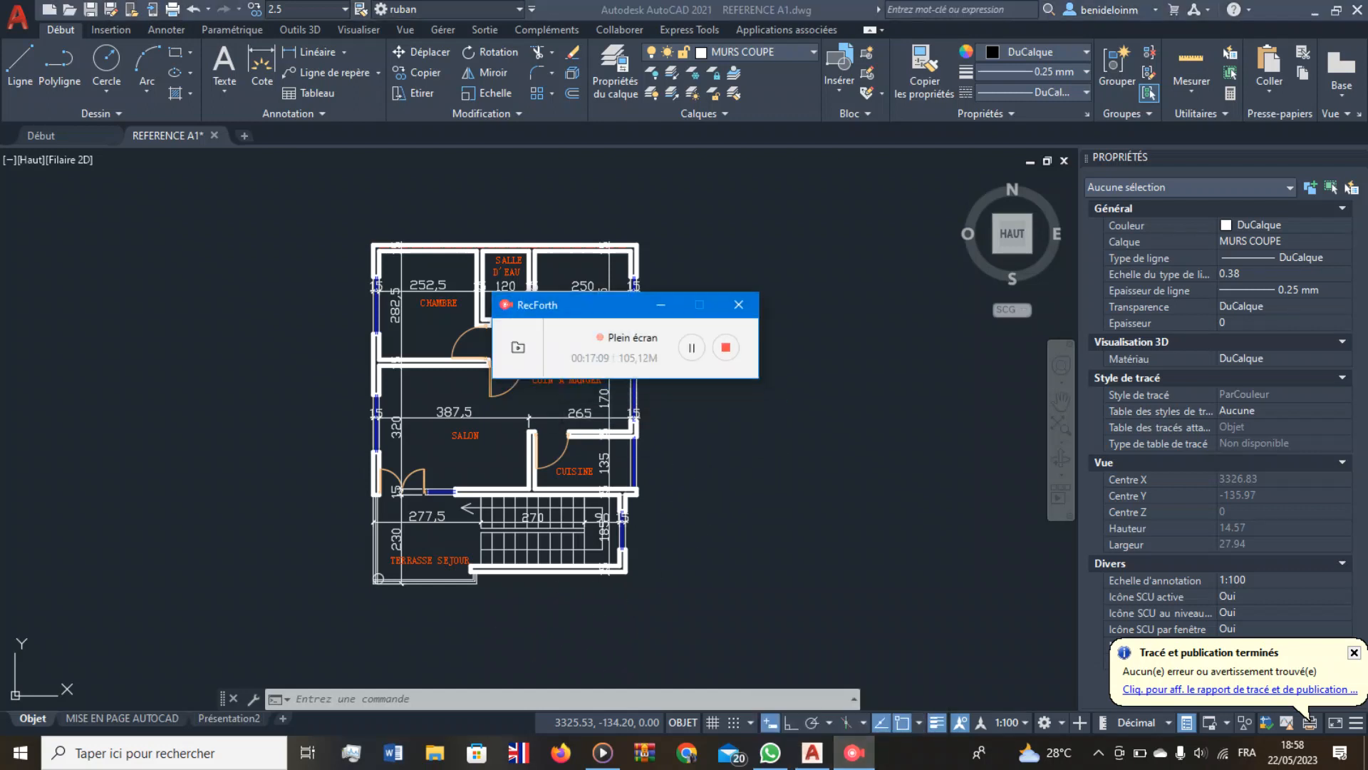